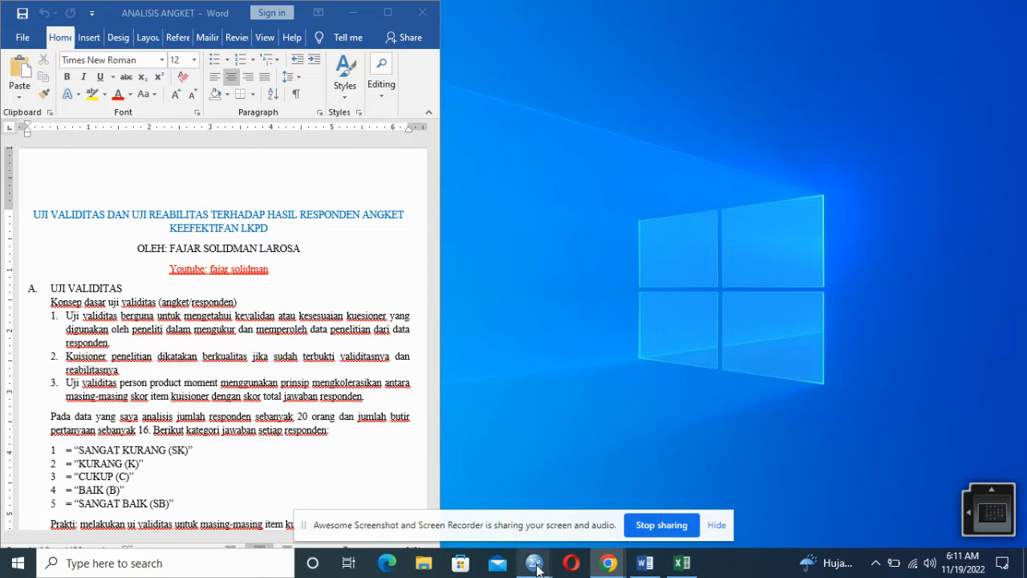
Switch to the empty SPSS Statistics dataset and show its variable definitions
mouse_move(535, 562)
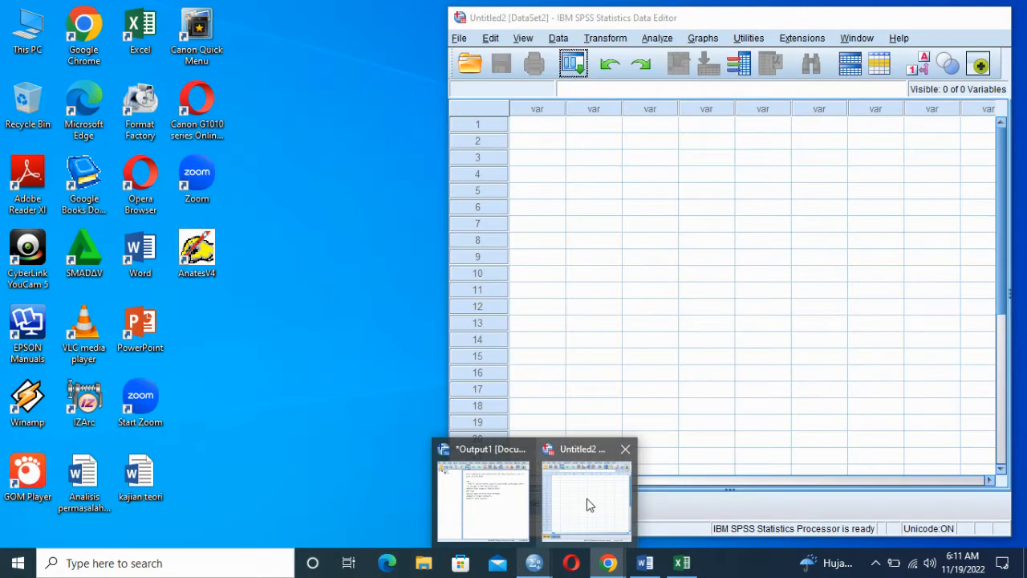
click(586, 498)
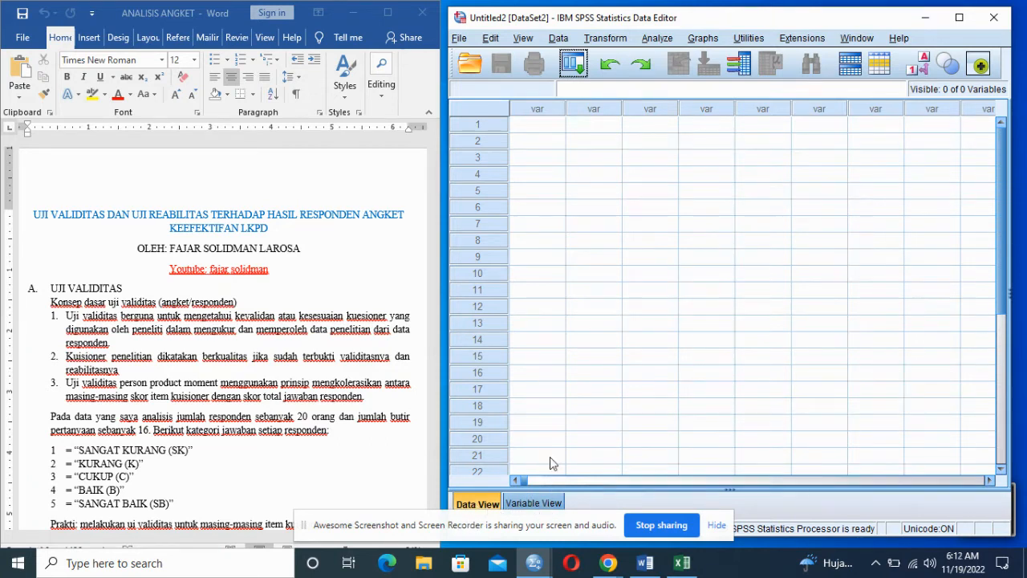
click(540, 508)
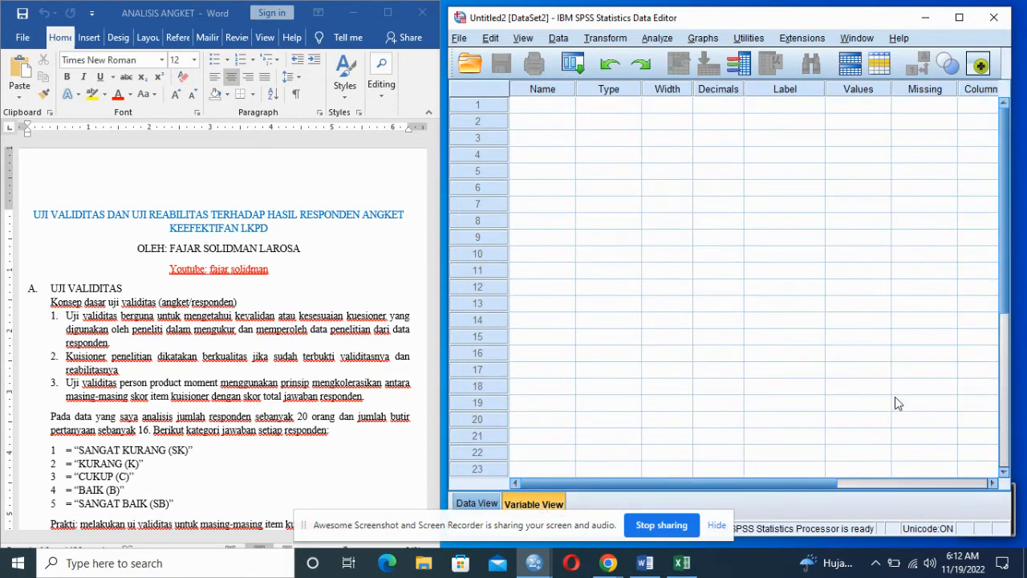
click(1006, 355)
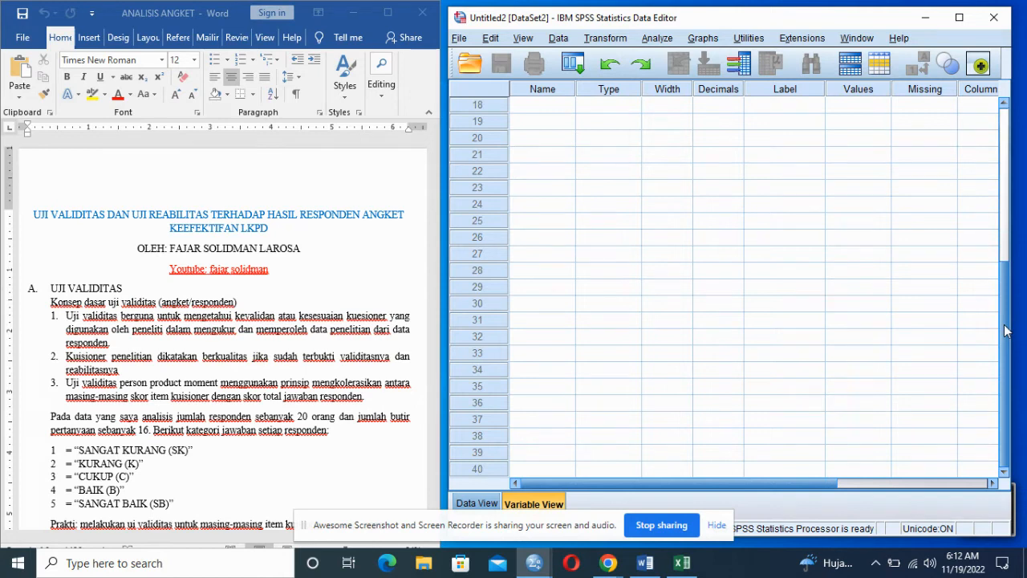
click(1004, 244)
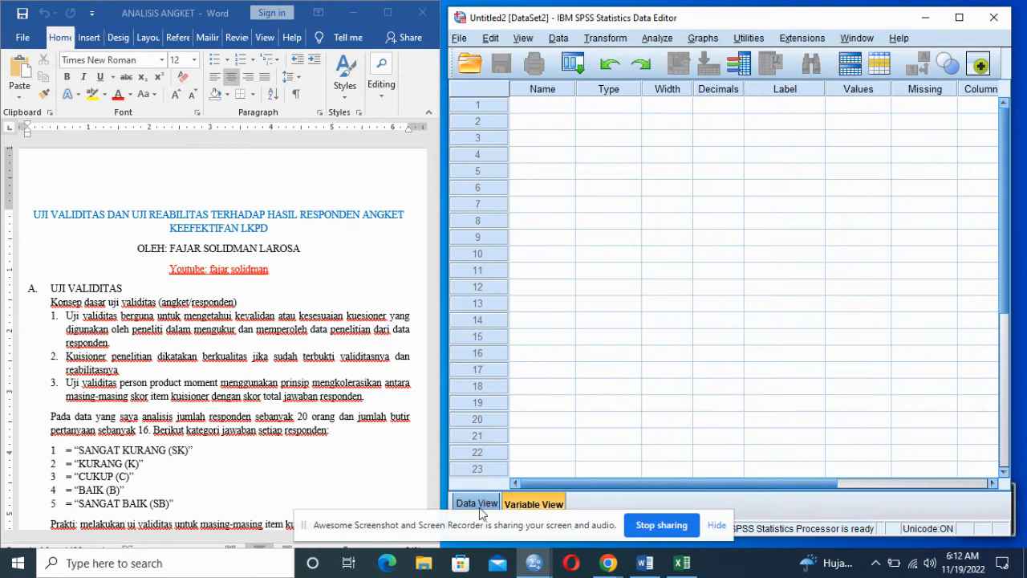
Define the first two variables with the names nama and jenis_kelamin
click(538, 106)
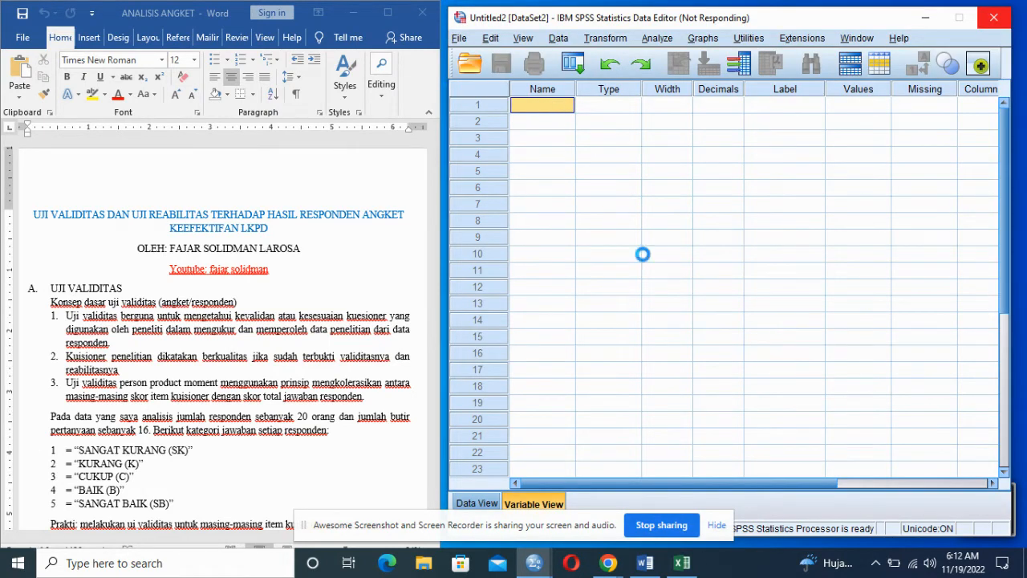
text(nama)
click(544, 120)
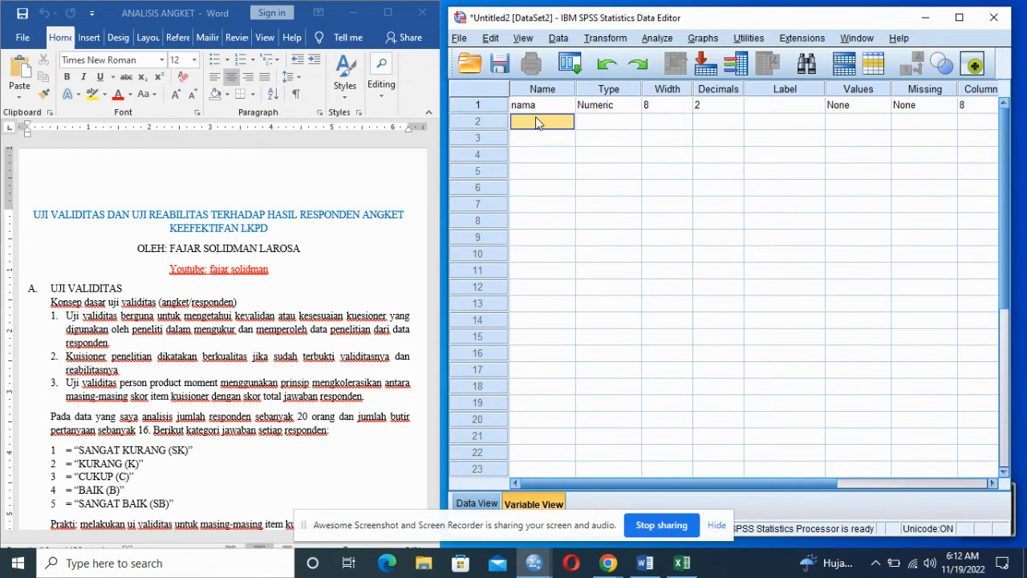
text(jenis_kelamin)
Add the questionnaire item variables butir_1 and butir_2 in rows 3 and 4
click(529, 144)
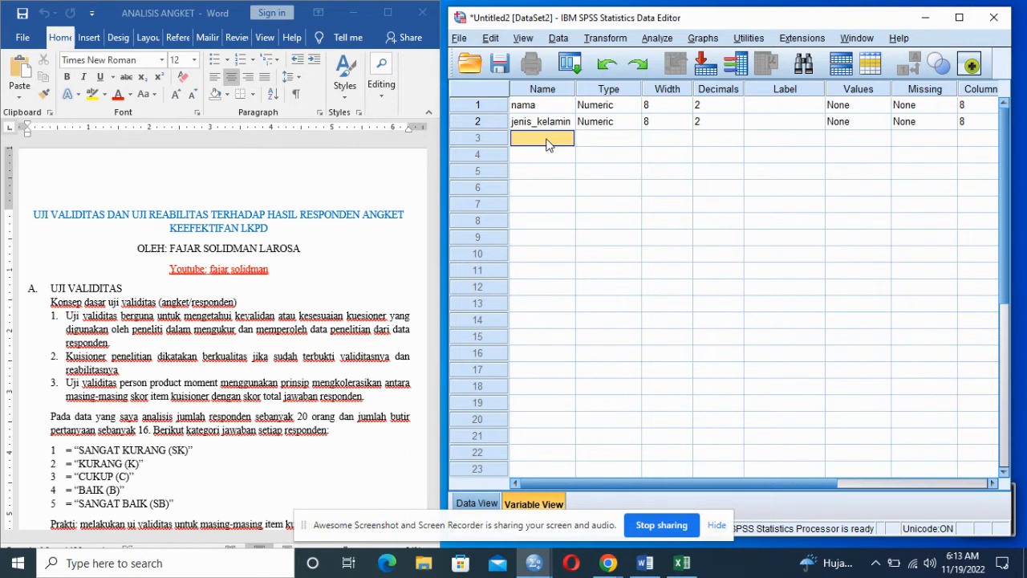
text(butir_1)
click(545, 158)
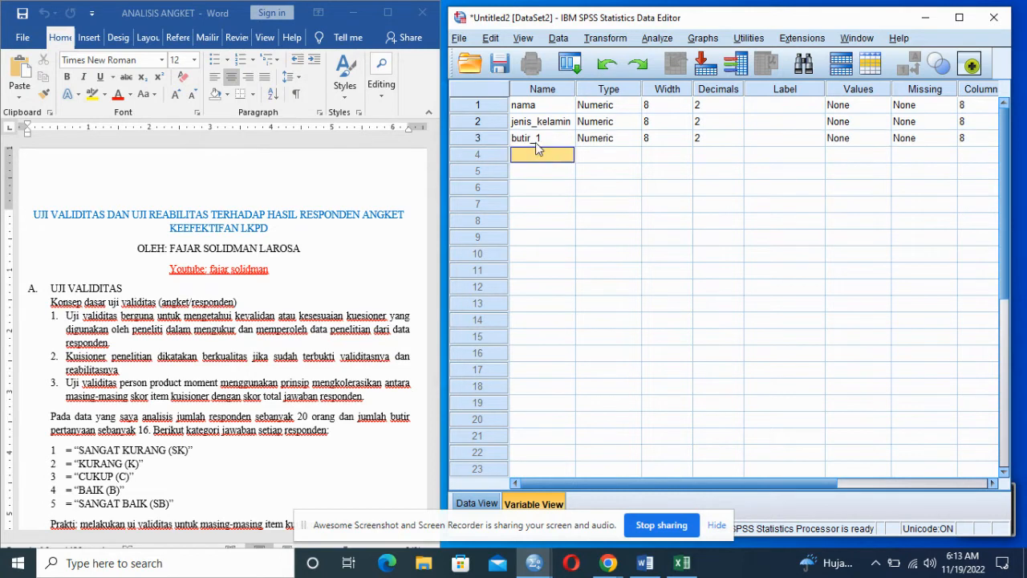
text(butir_)
click(527, 171)
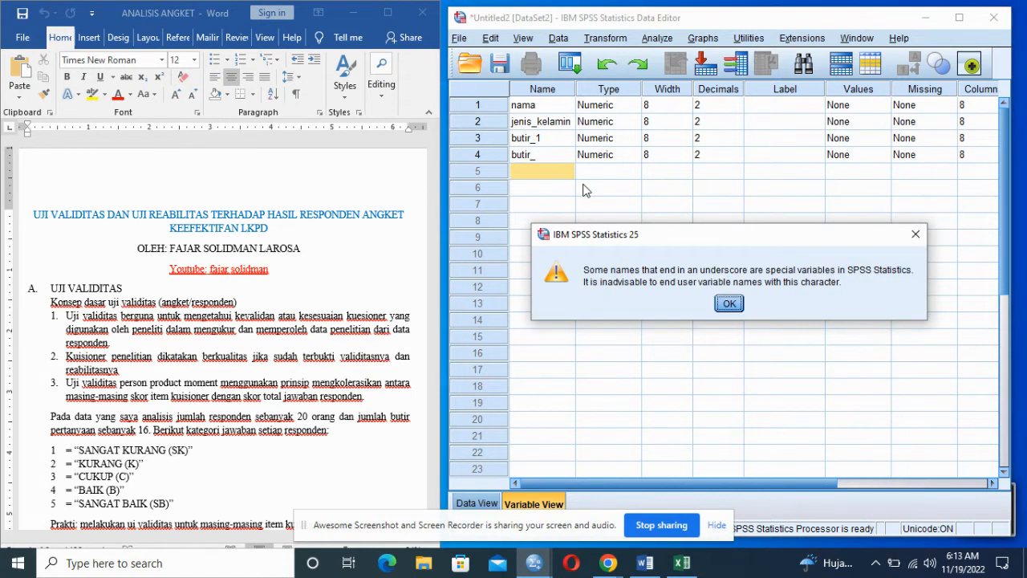
click(730, 303)
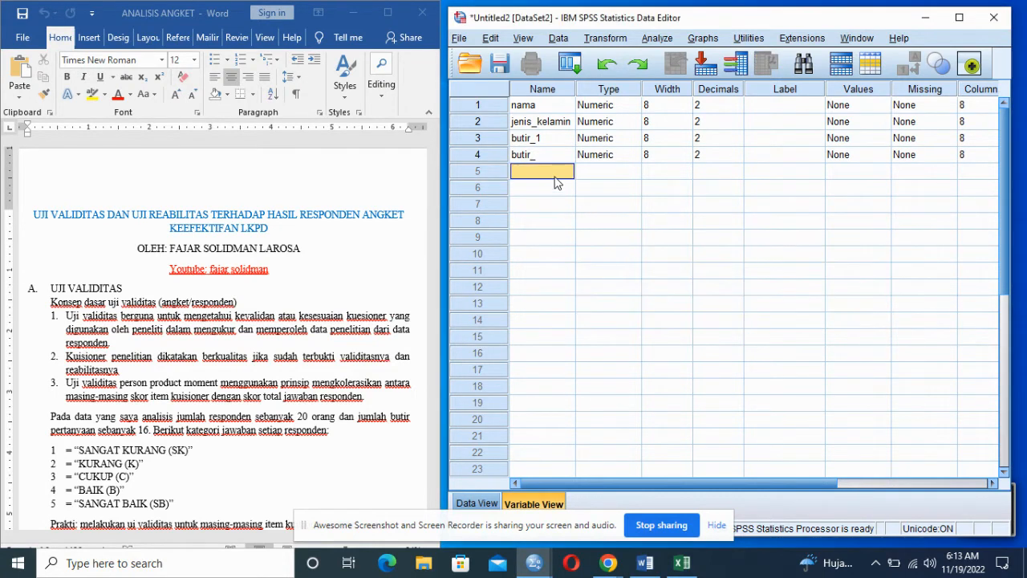
click(542, 155)
text(bu)
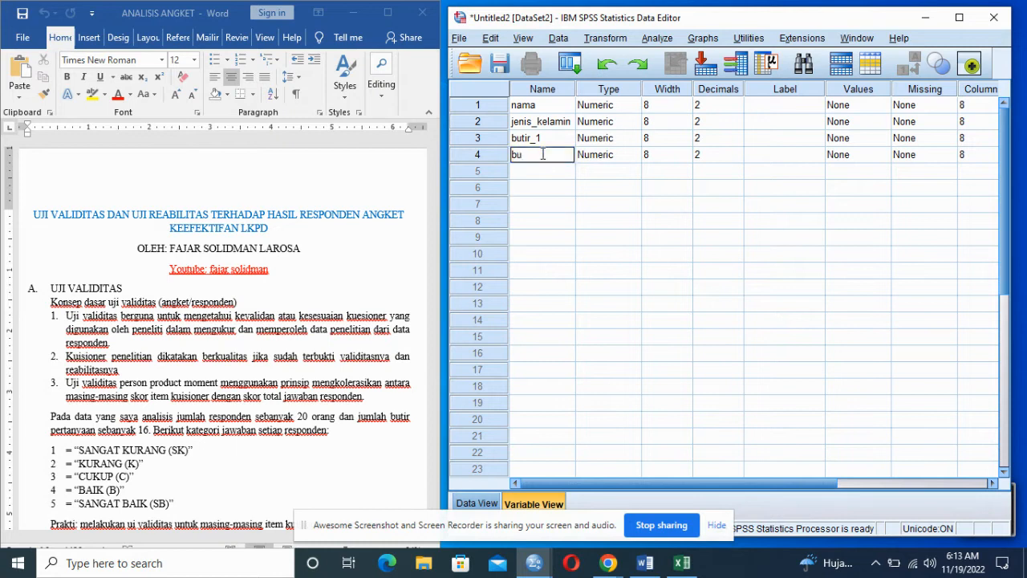
text(tir_2)
Add the item variables butir_3, butir_4, butir_5, butir_6 and butir_7 in rows 5 to 9
click(540, 171)
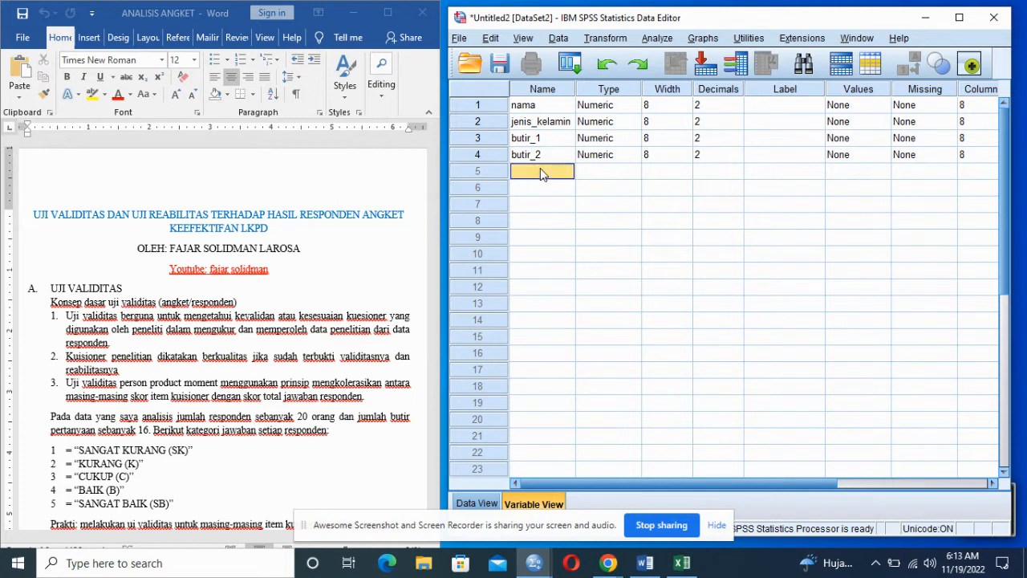
text(butir_3)
click(540, 195)
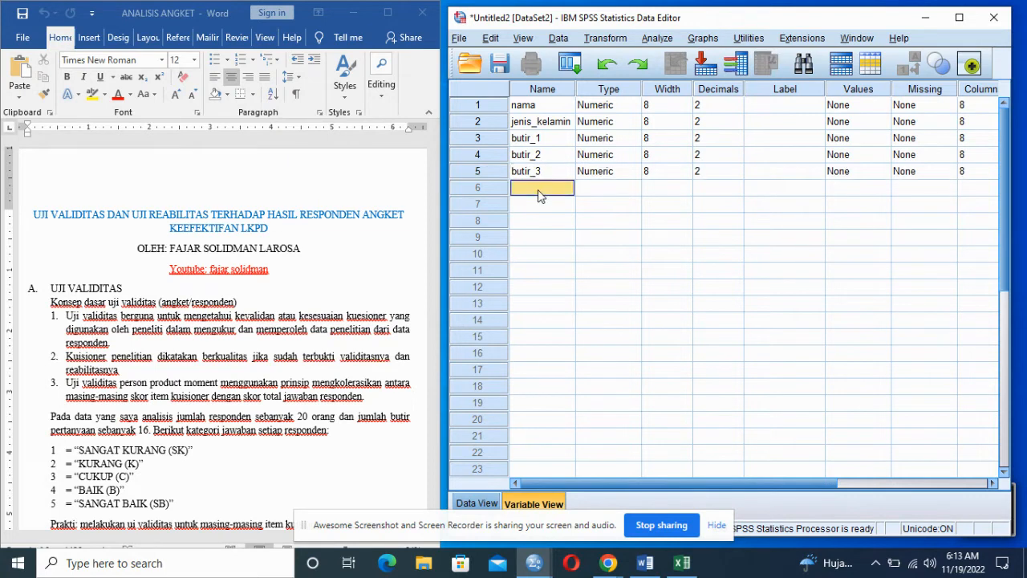
text(butir_4)
click(538, 210)
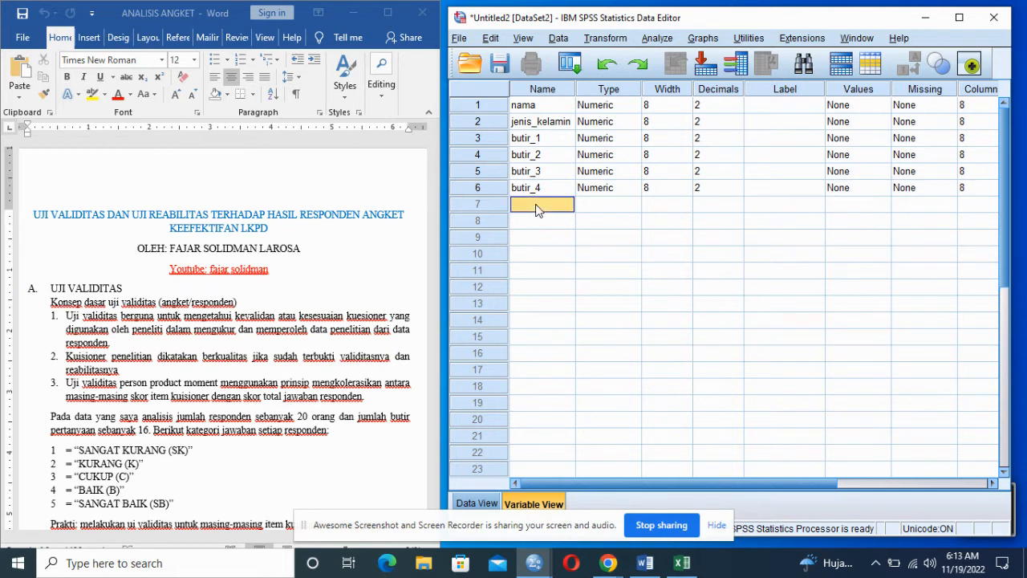
text(butir_5)
click(535, 221)
text(butir_6)
click(534, 235)
text(b)
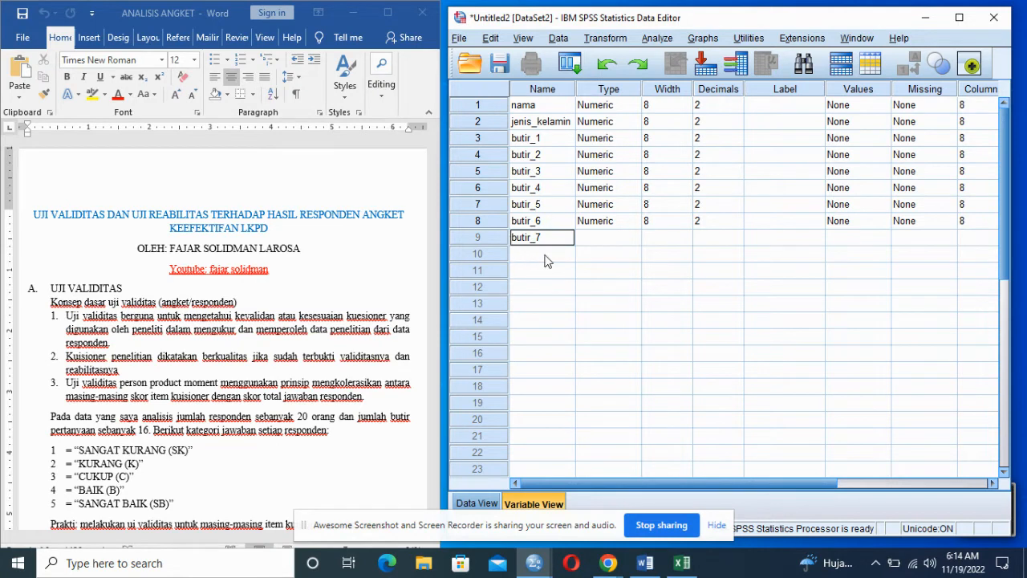
Add the item variables butir_8, butir_9 and butir_10 in rows 10 to 12
click(529, 256)
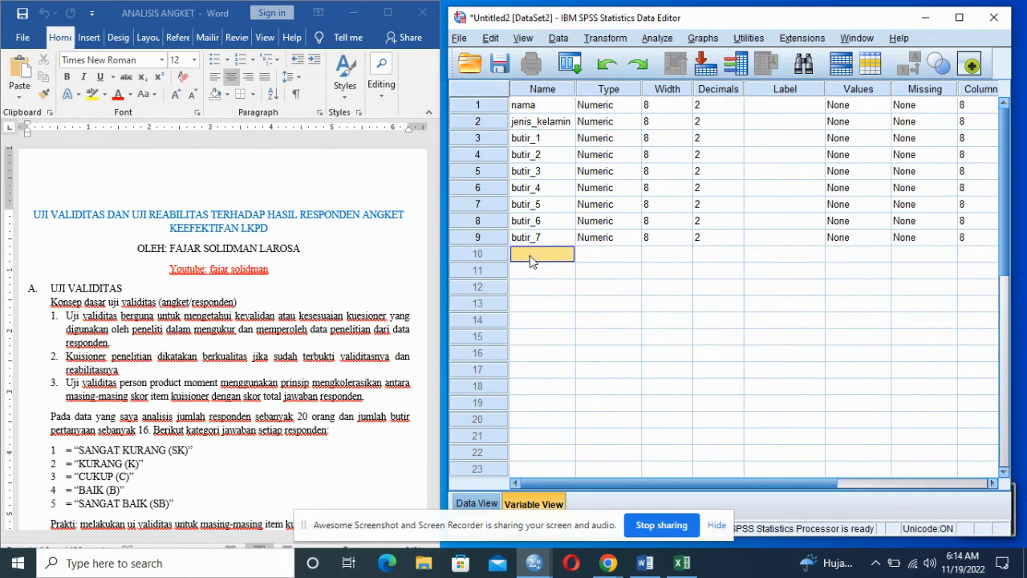
text(butir_8)
click(536, 270)
text(buti)
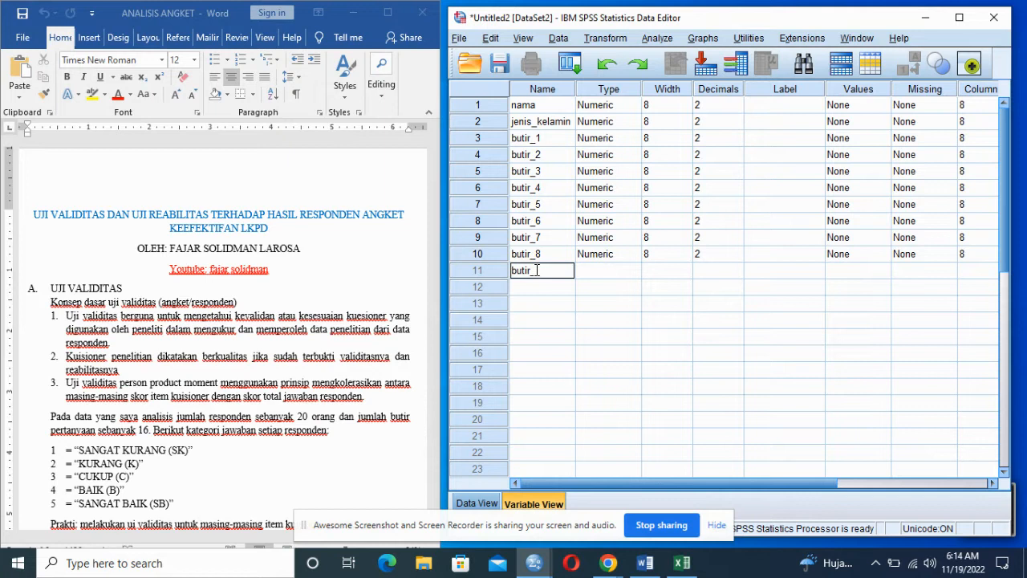
text(r_9)
click(539, 287)
text(butir)
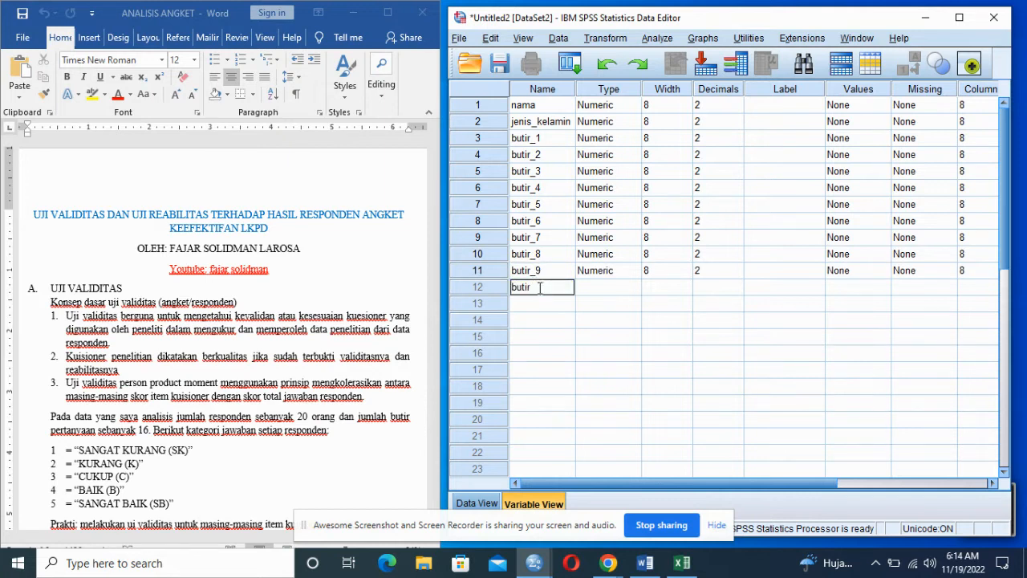
text(_10)
Add the item variables butir_11, butir_12 and butir_13 in rows 13 to 15
click(540, 302)
text(butir)
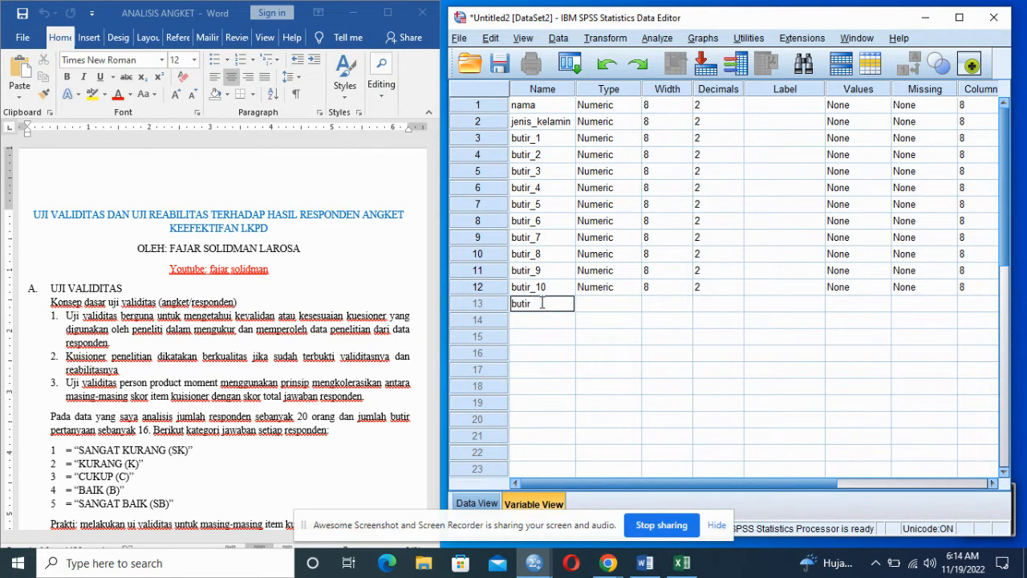
text(_11)
click(538, 321)
text(butir_)
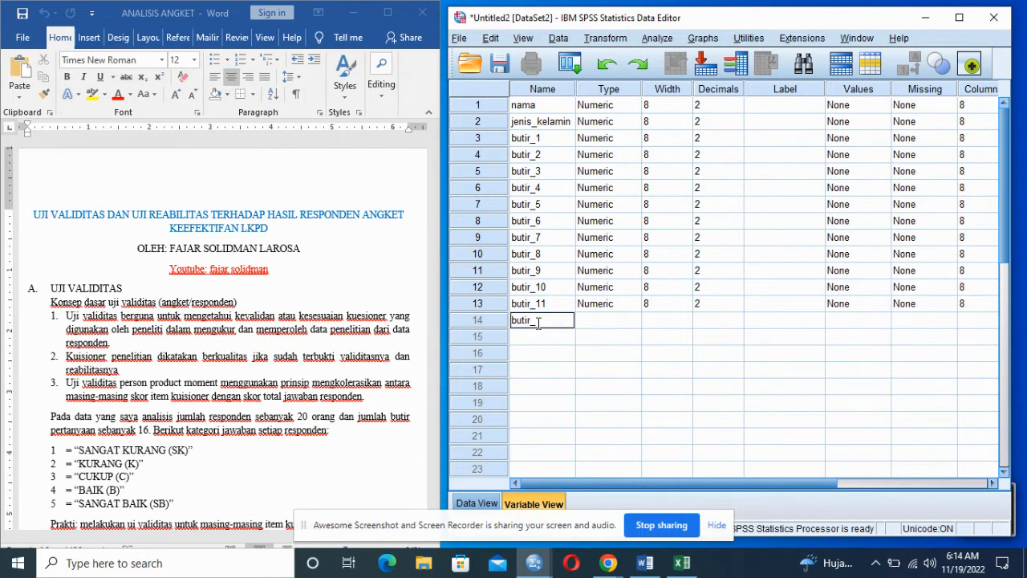
text(12)
click(537, 334)
text(bu)
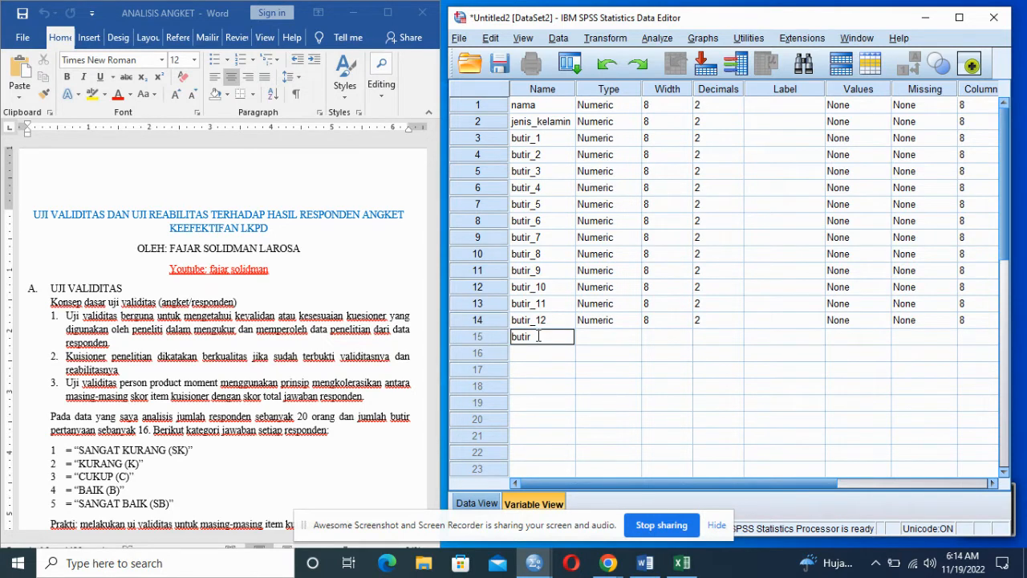
text(tir_13)
Add the item variables butir_14 and butir_15 in rows 16 and 17
click(540, 357)
text(butir)
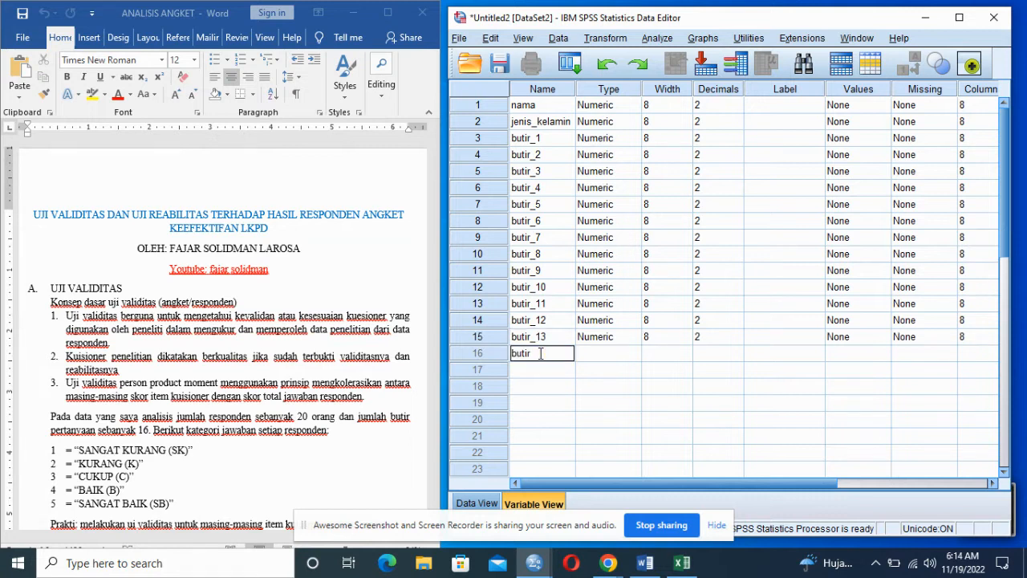
text(_14)
click(541, 372)
text(bu)
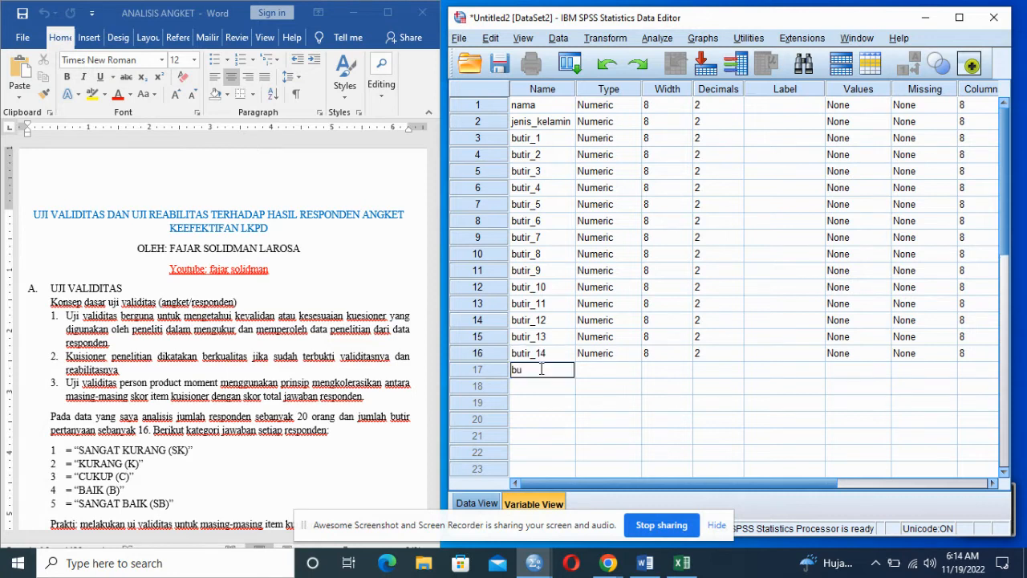
text(tir_15)
Try to name the variable in row 18 butir-16
click(541, 385)
text(buti)
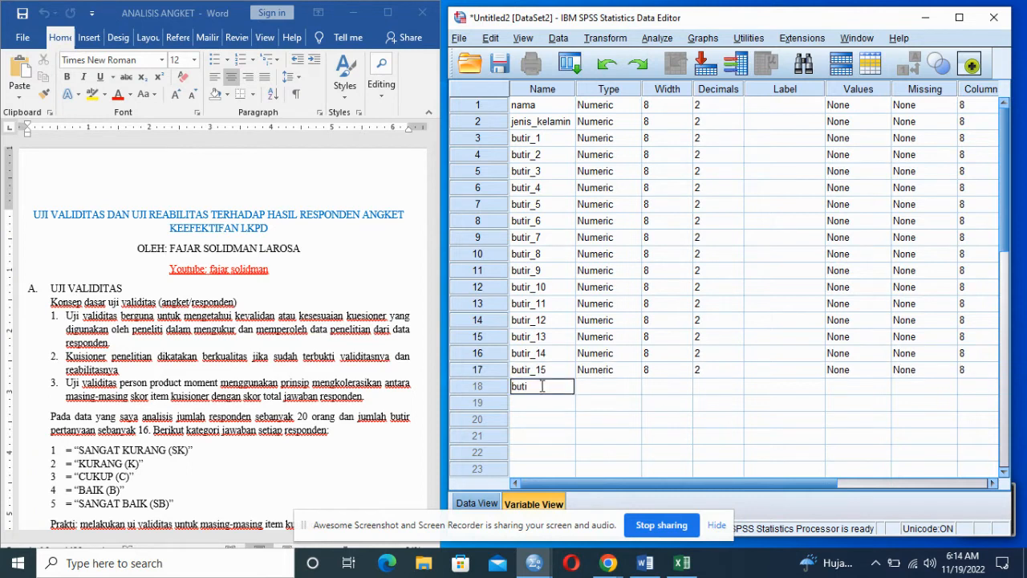
text(r-16)
click(535, 407)
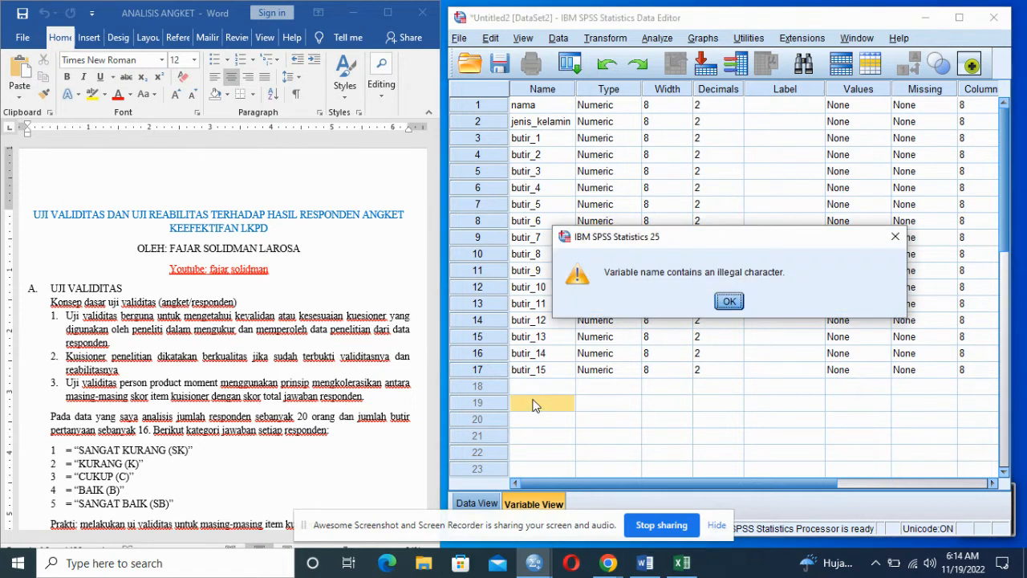
click(730, 302)
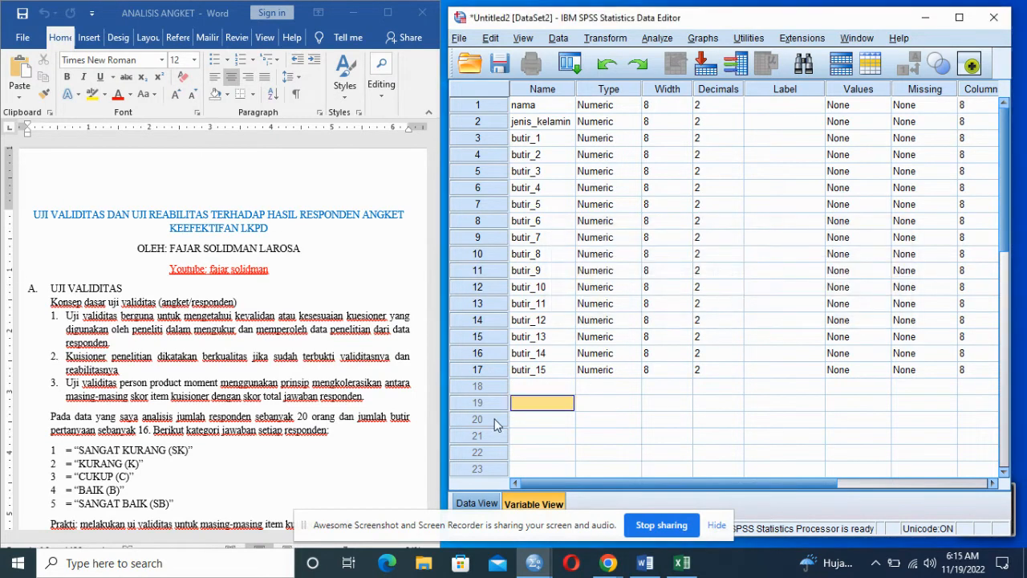
Add the variable butir_16 in row 18 and the variable total_butir in row 19
click(536, 387)
text(butir)
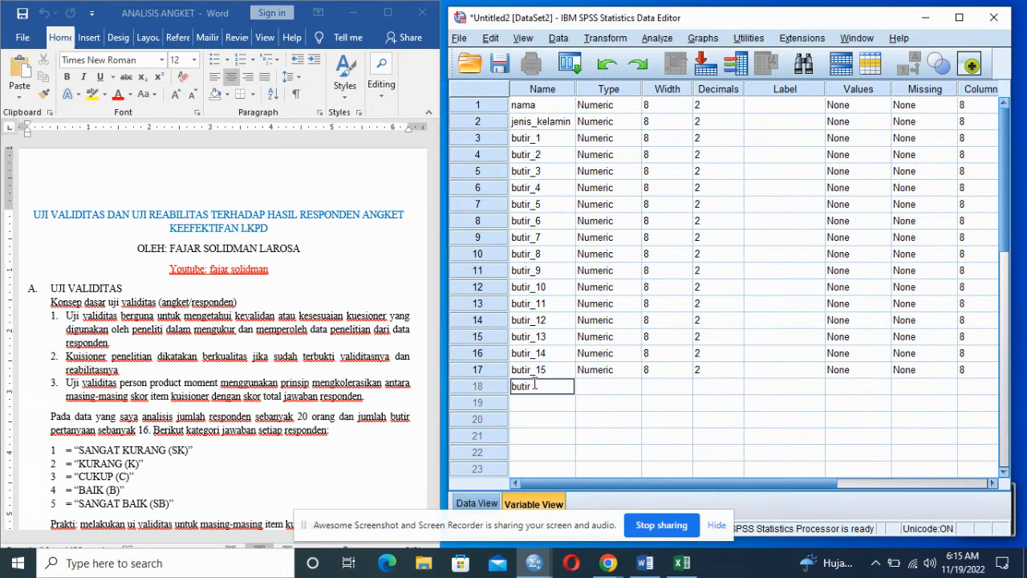
text(_16)
click(530, 408)
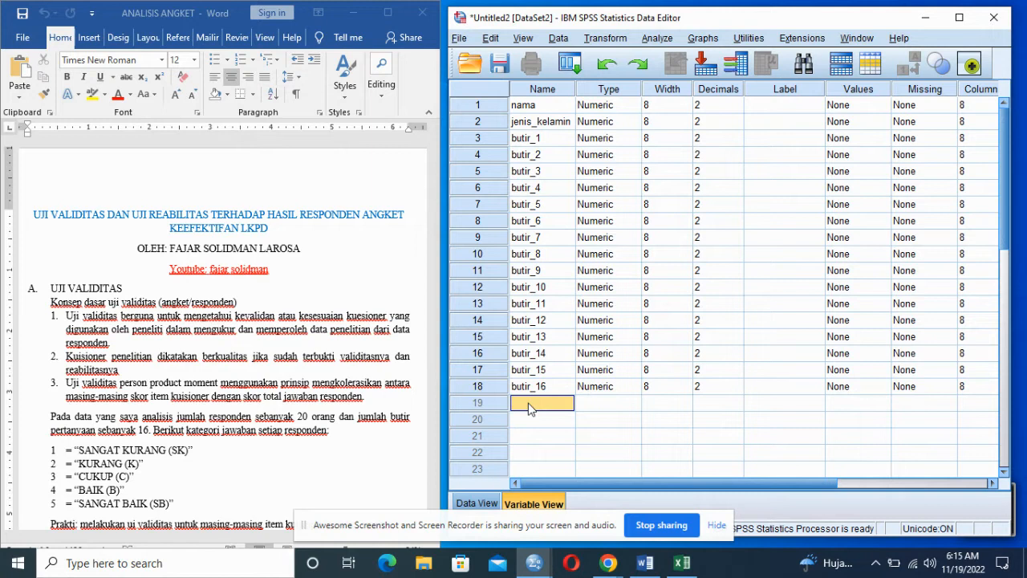
text(total_butir)
Change the variable type of nama to String
click(594, 105)
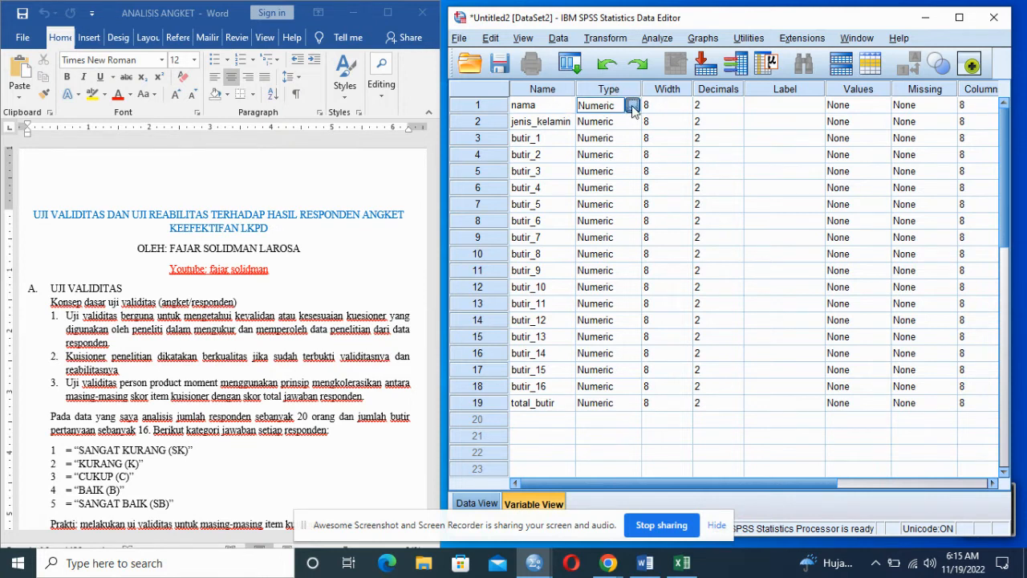
click(632, 107)
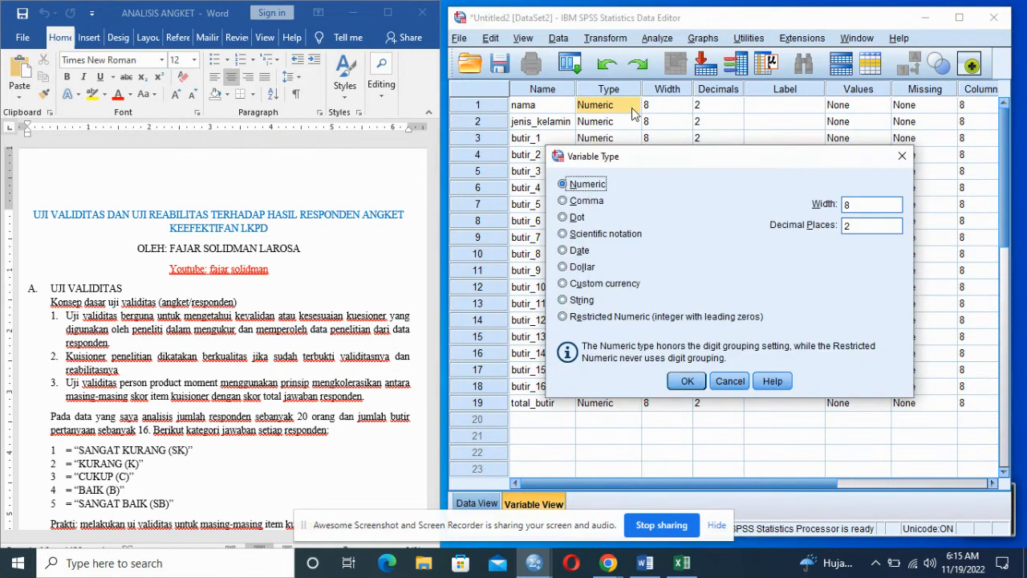
click(563, 300)
click(688, 381)
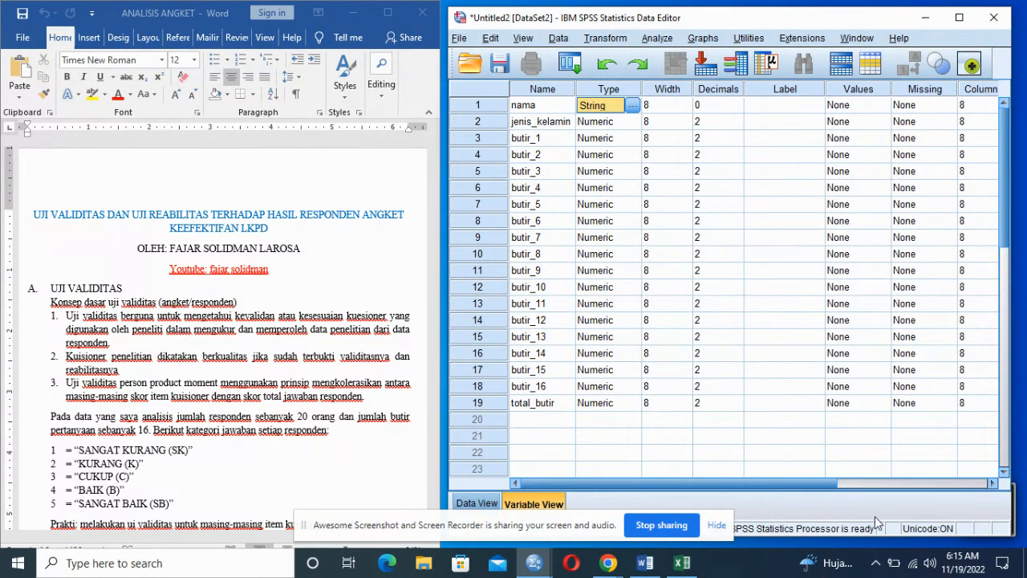
Set the decimals of the jenis_kelamin and butir_1 variables to 0
drag(824, 481, 825, 482)
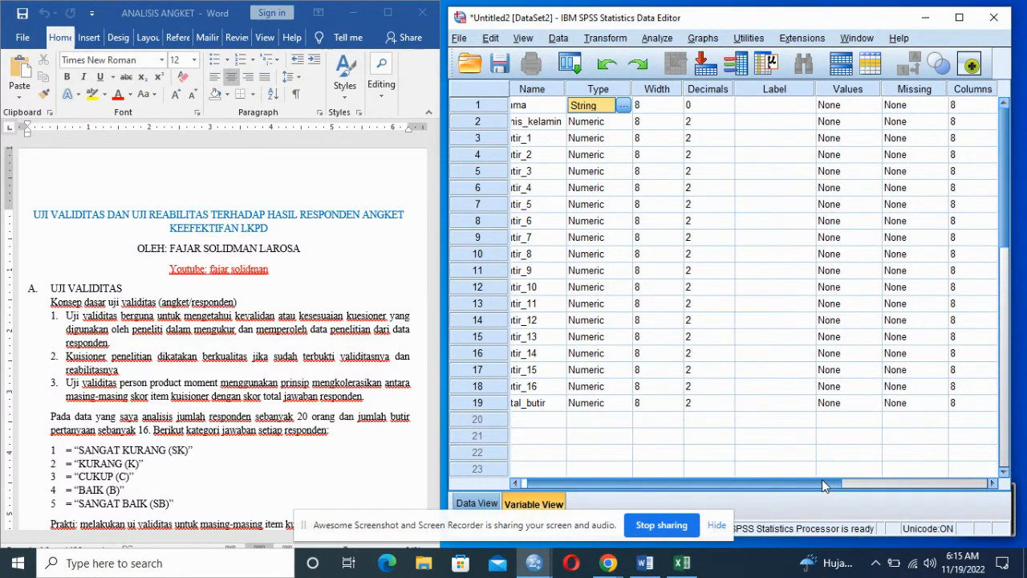
click(697, 118)
click(728, 126)
click(728, 126)
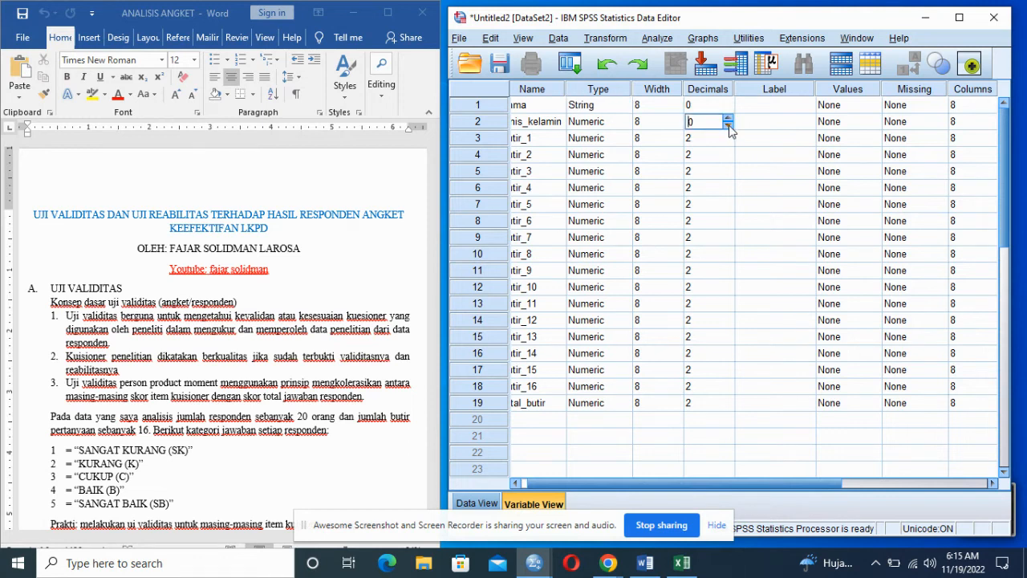
click(725, 142)
click(728, 142)
click(728, 142)
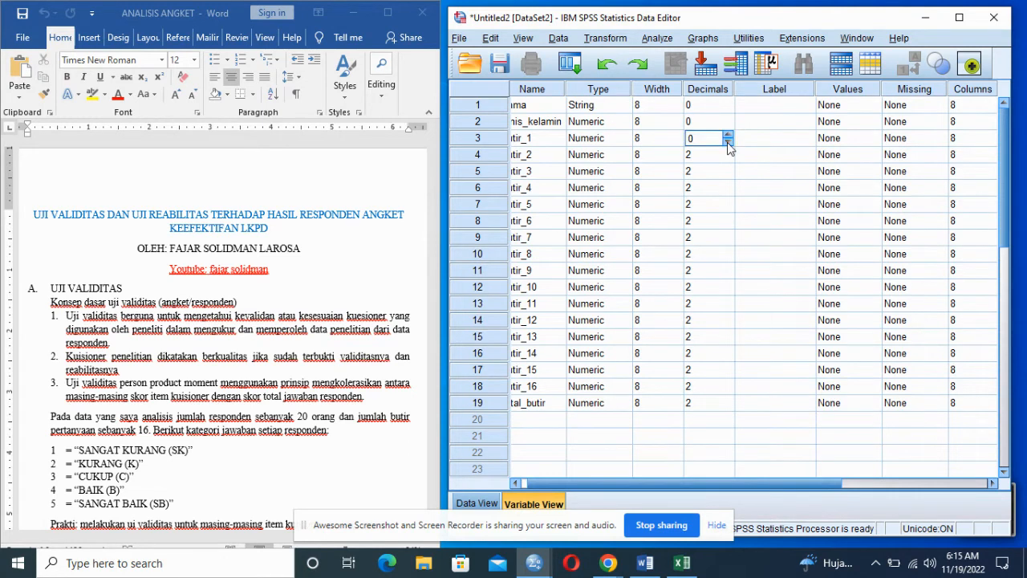
Set the decimals of the variables butir_2 through butir_16 and total_butir to 0
click(726, 156)
click(727, 158)
click(727, 158)
click(725, 173)
click(728, 175)
click(728, 175)
click(726, 191)
click(728, 192)
click(727, 192)
click(726, 204)
click(727, 208)
click(728, 208)
click(726, 221)
click(728, 225)
click(728, 224)
click(729, 242)
click(730, 241)
click(730, 241)
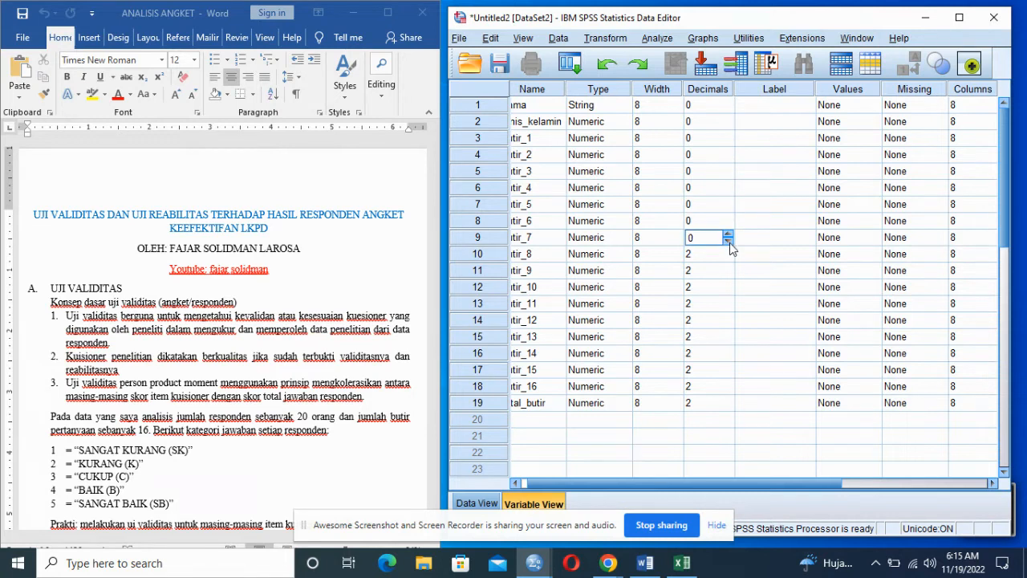
click(729, 256)
click(727, 257)
click(727, 257)
click(728, 278)
click(729, 278)
click(729, 278)
click(730, 294)
click(729, 309)
click(729, 309)
click(730, 325)
click(731, 338)
click(731, 337)
click(727, 356)
click(727, 357)
click(728, 373)
click(728, 373)
click(726, 391)
click(726, 392)
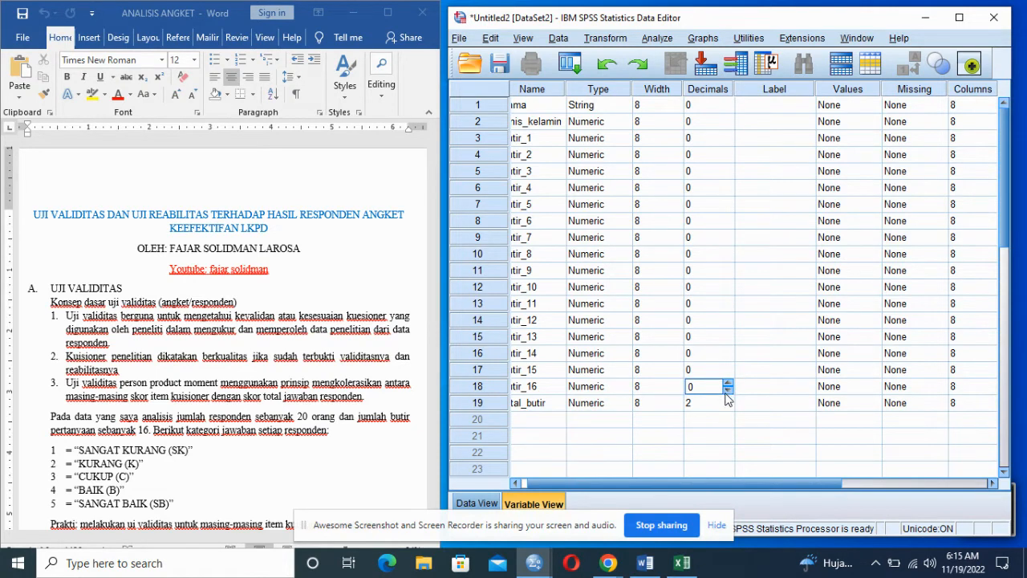
click(729, 407)
click(729, 407)
Give the jenis_kelamin variable the label jenis kelamin
click(777, 112)
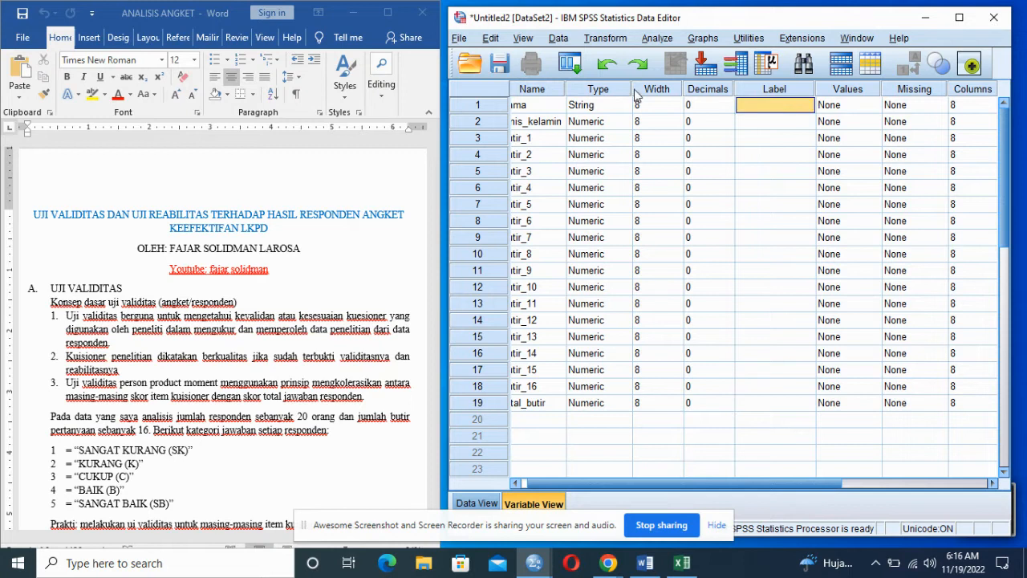
click(768, 121)
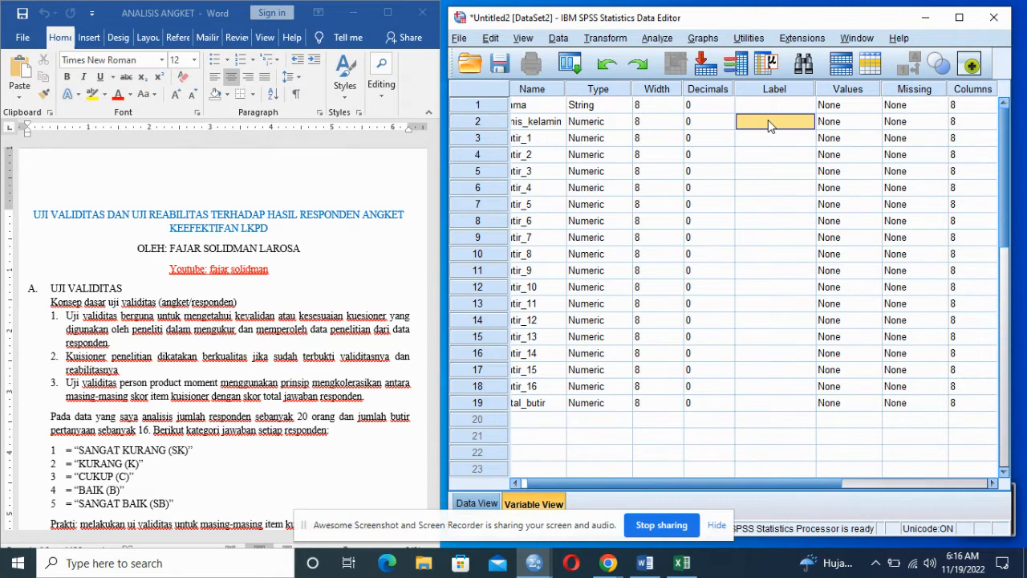
text(jenis kelamin)
Label the variables butir_1 through butir_16 with the numbers 1 to 16, and label total_butir as total butir
click(769, 141)
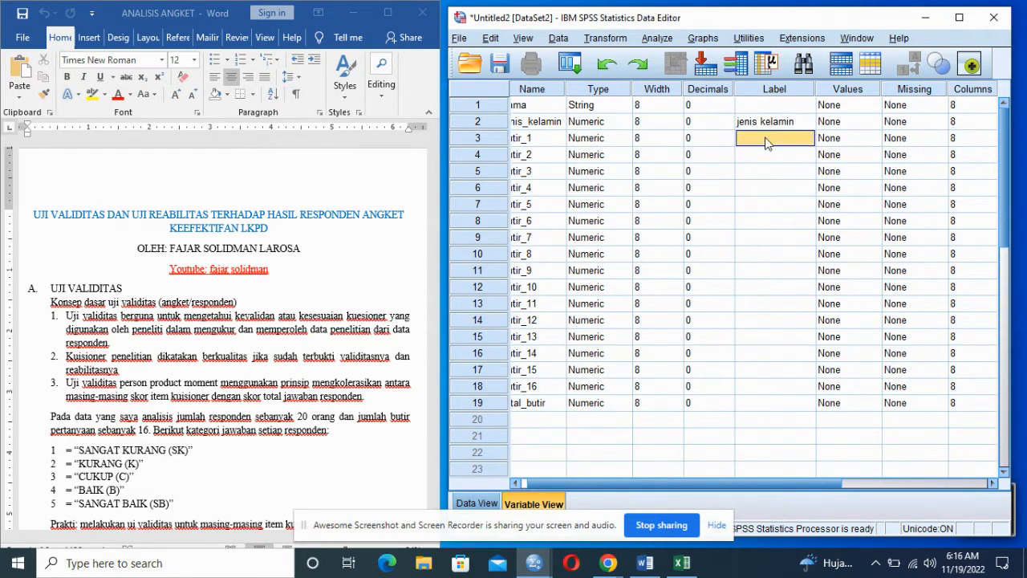
text(1)
key(Return)
text(2)
key(Return)
text(3)
key(Return)
key(4)
key(Return)
key(5)
key(Return)
key(6)
key(Return)
key(7)
key(Return)
key(8)
key(Return)
text(9)
key(Return)
text(10)
key(Return)
text(1)
key(Return)
text(1)
key(Up)
text(11)
key(Return)
text(12)
key(Return)
text(13)
key(Return)
text(14)
key(Return)
text(15)
key(Return)
text(16)
key(Return)
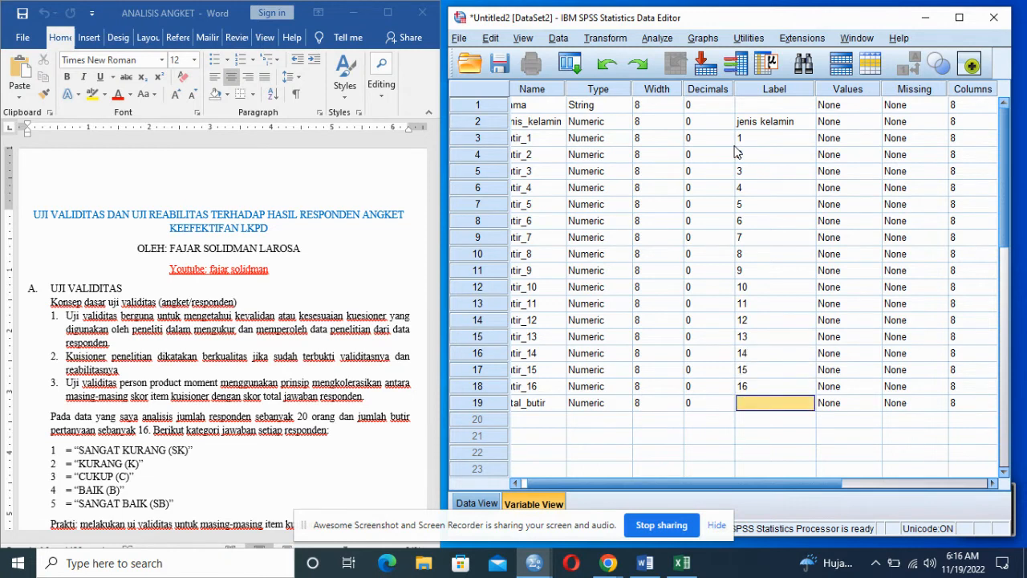
text(tota)
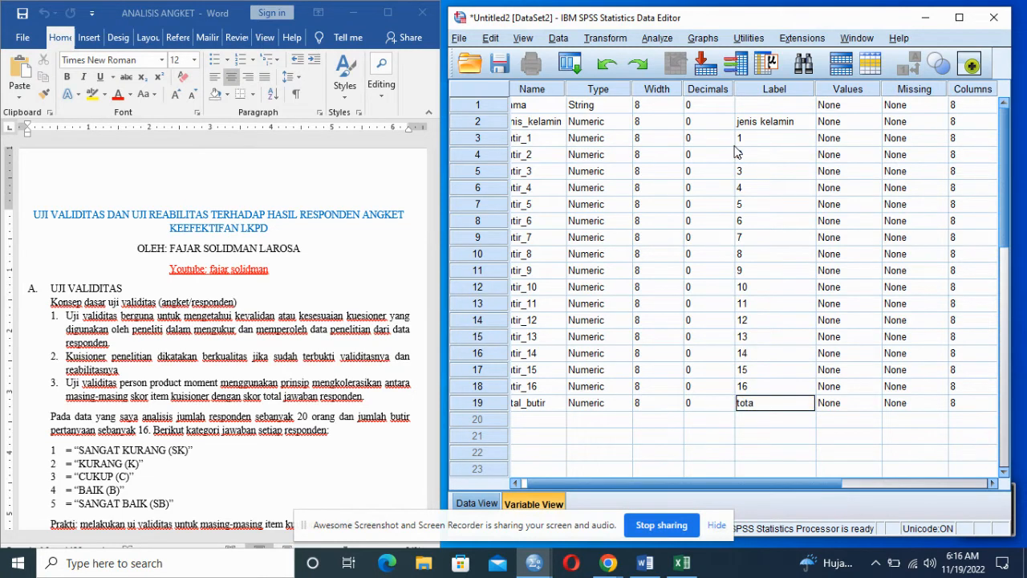
text(l butir)
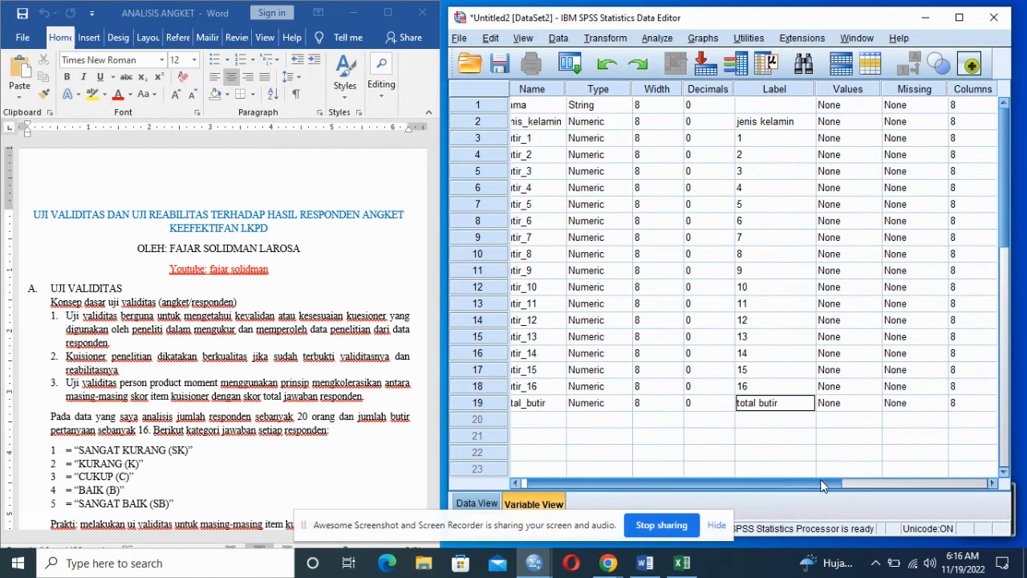
Define the value labels 1 = laki-laki and 2 = perempuan for the jenis_kelamin variable
scroll(822, 479, right, 1)
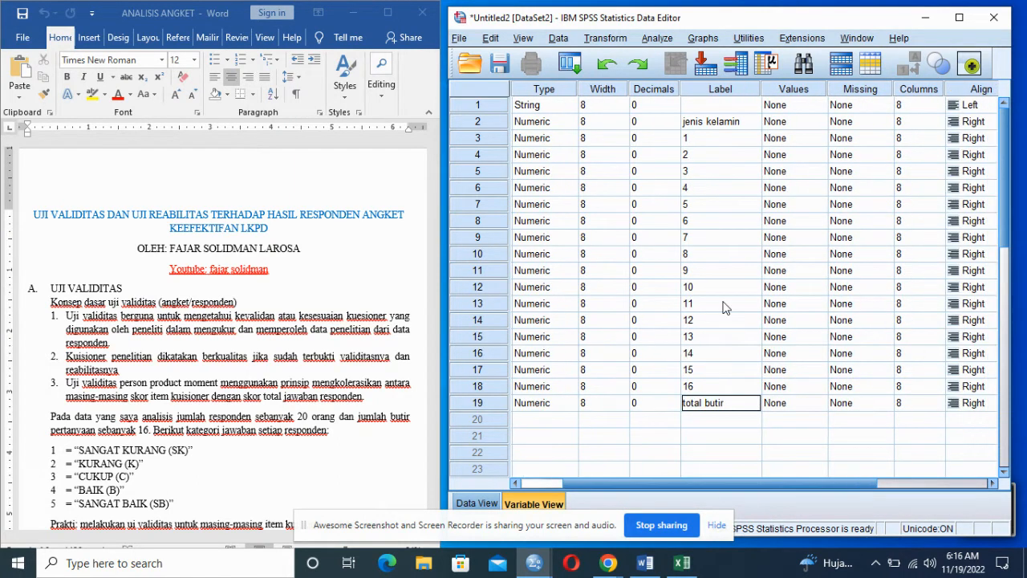
click(794, 106)
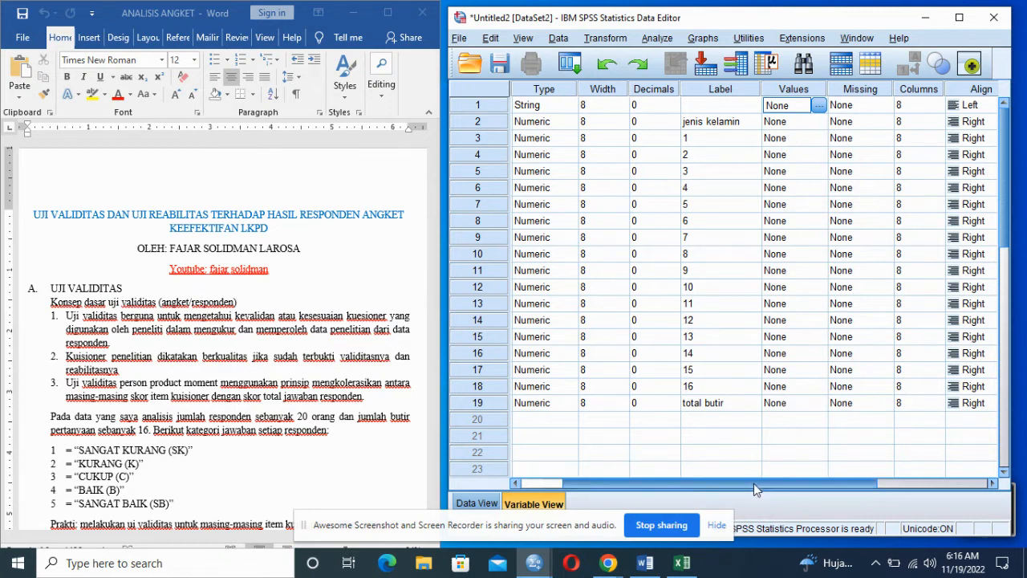
drag(754, 483, 703, 485)
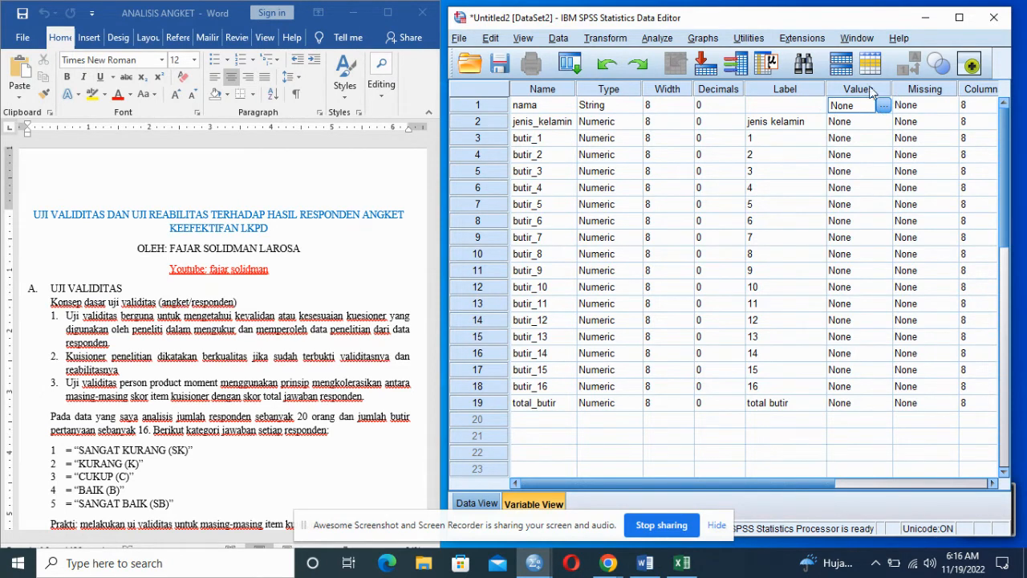
click(869, 123)
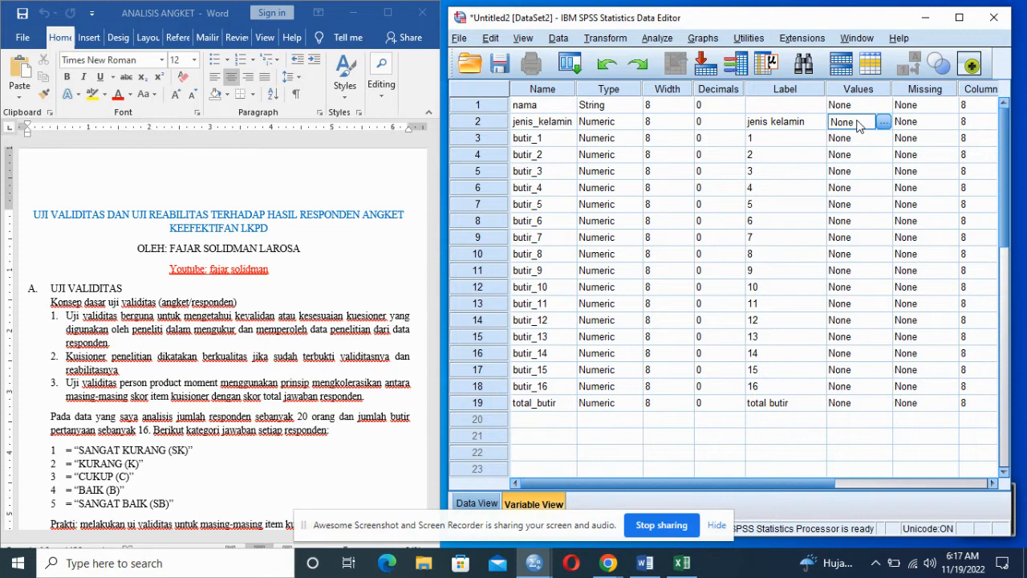
click(882, 122)
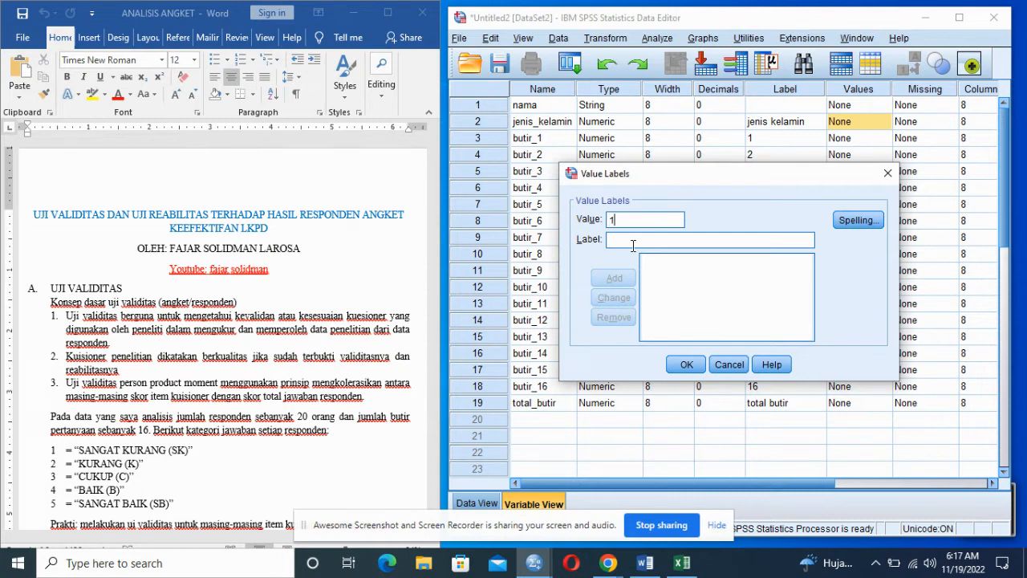
text(laki-laki)
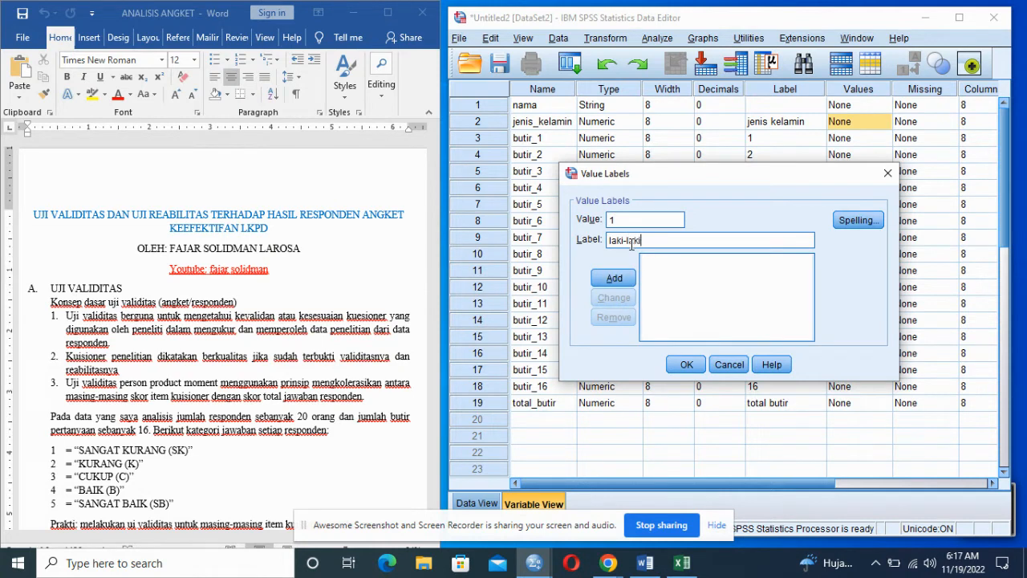
click(614, 278)
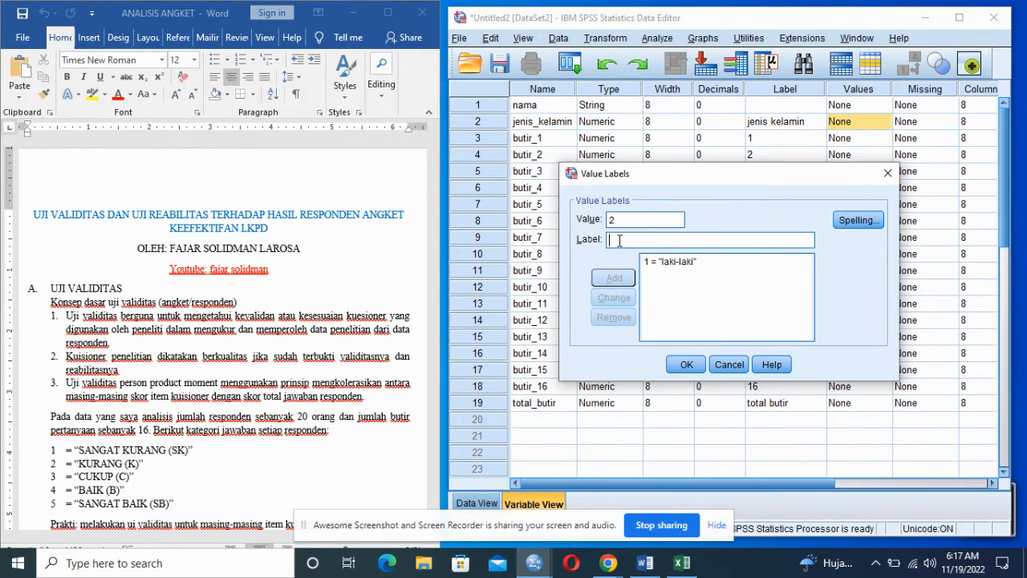
text(perempuan)
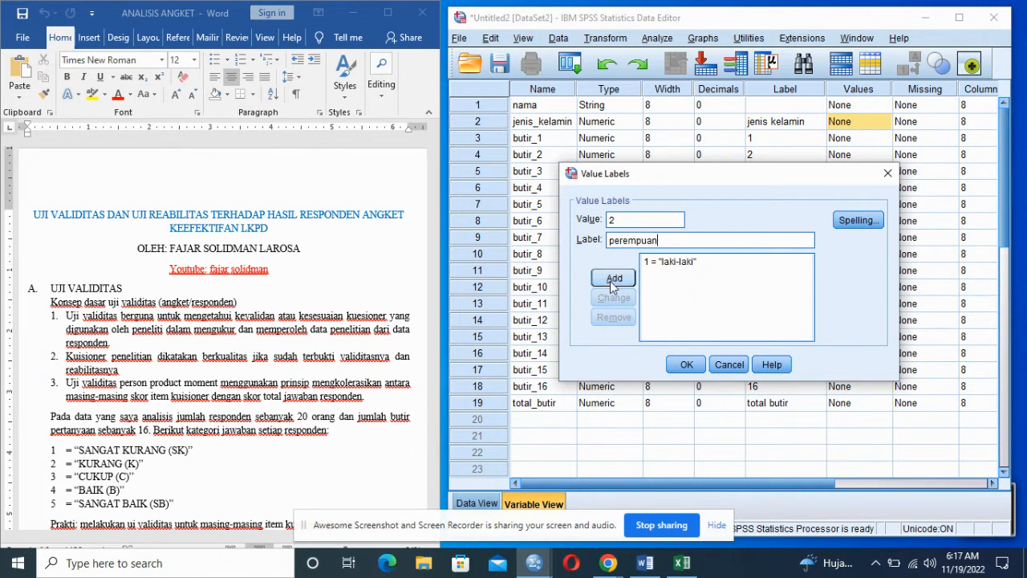
click(614, 277)
click(686, 366)
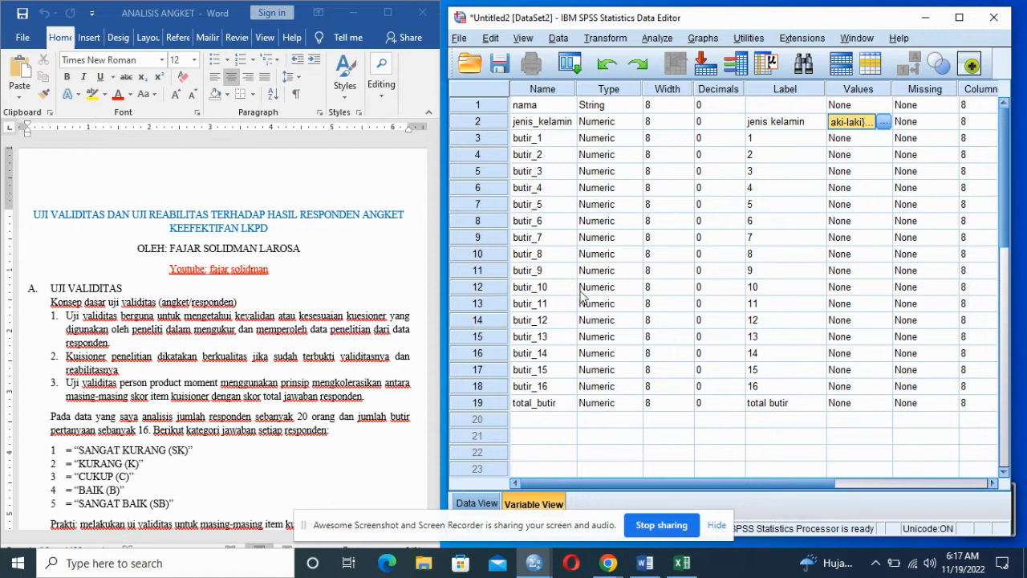
Add the value labels 1 = sangat kurang and 2 = kurang for the butir_1 variable
click(884, 143)
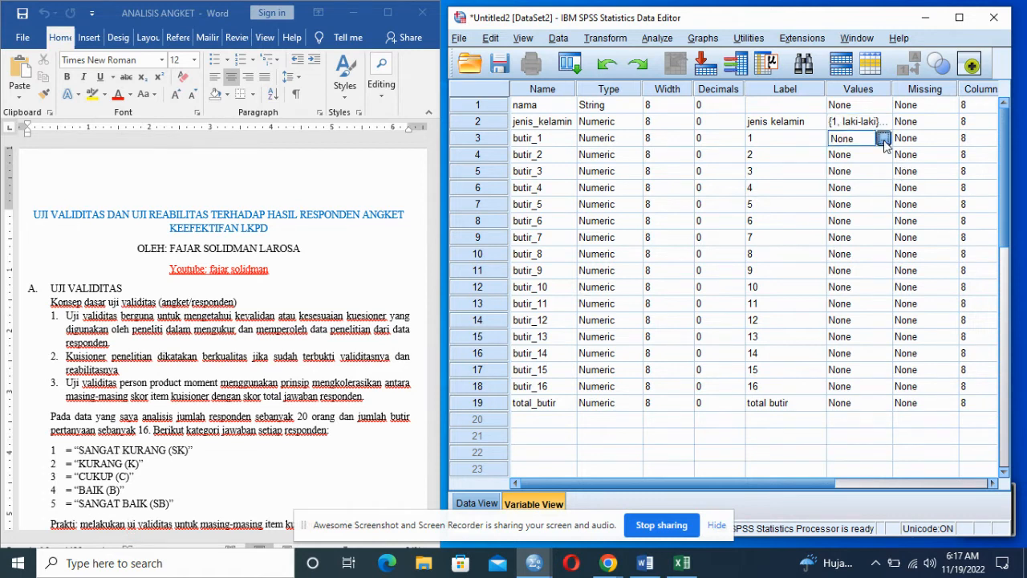
click(883, 139)
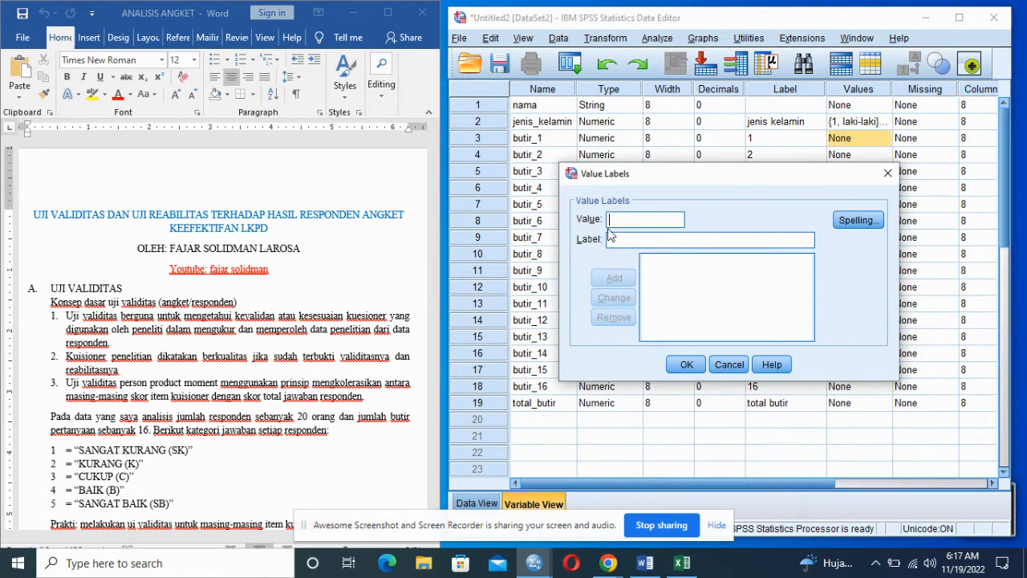
text(1 = ")
text(sangat)
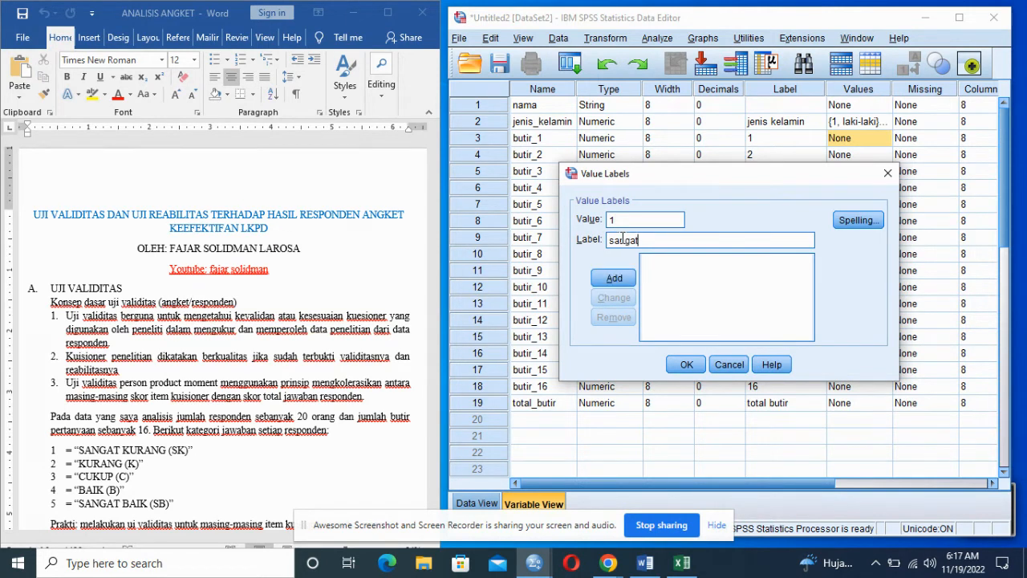
text( kurang)
click(614, 278)
text(2)
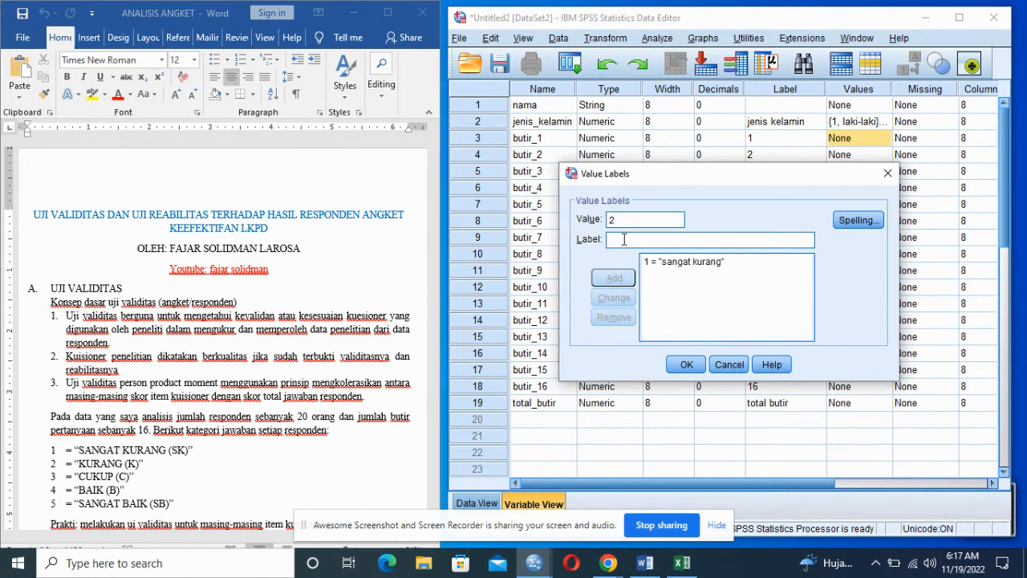
text(kurang)
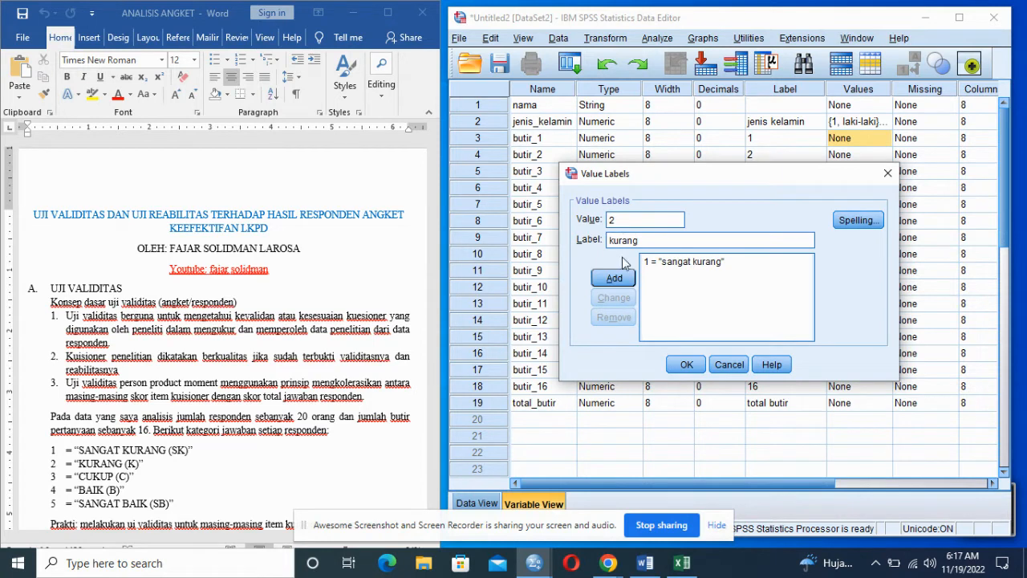
click(622, 278)
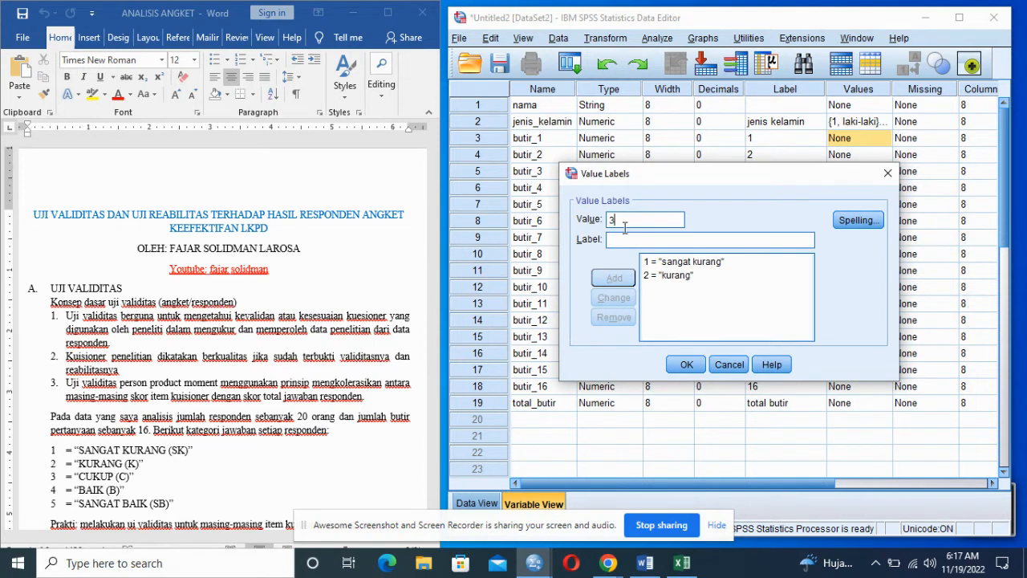
Add the value labels 3 = cukup, 4 = baik and 5 = sangat baik for butir_1 and accept the value label set
text(cukup)
key(BackSpace)
key(BackSpace)
click(631, 240)
text(cukup)
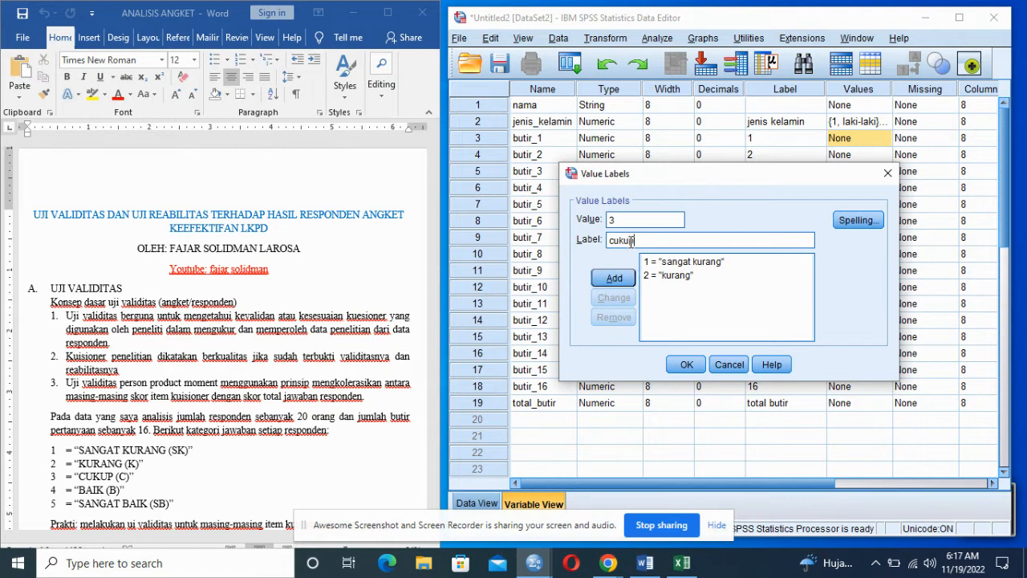
click(612, 279)
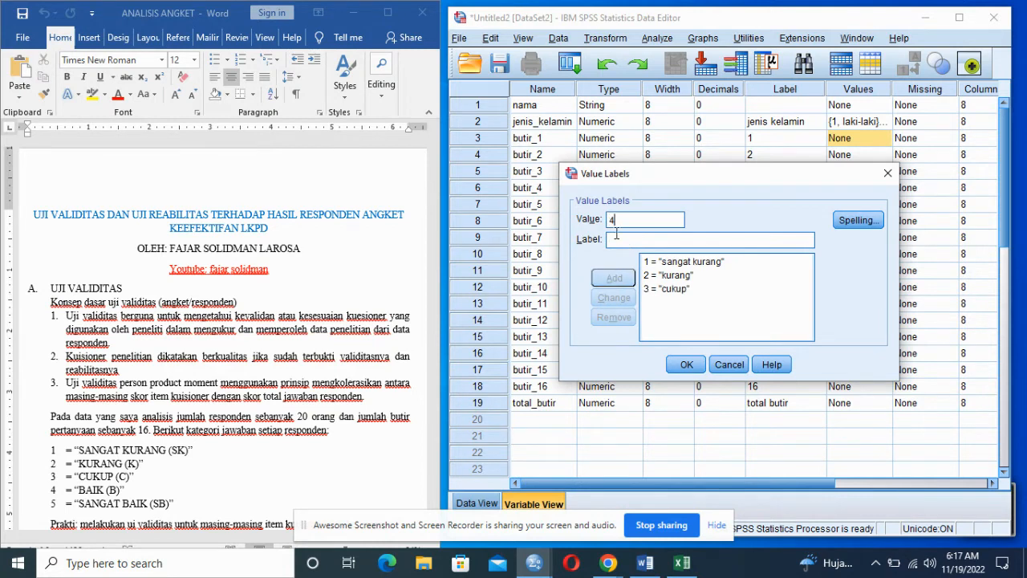
text(4ba)
key(BackSpace)
key(BackSpace)
text(baik)
click(613, 278)
text(5)
click(614, 239)
text(sangat ba)
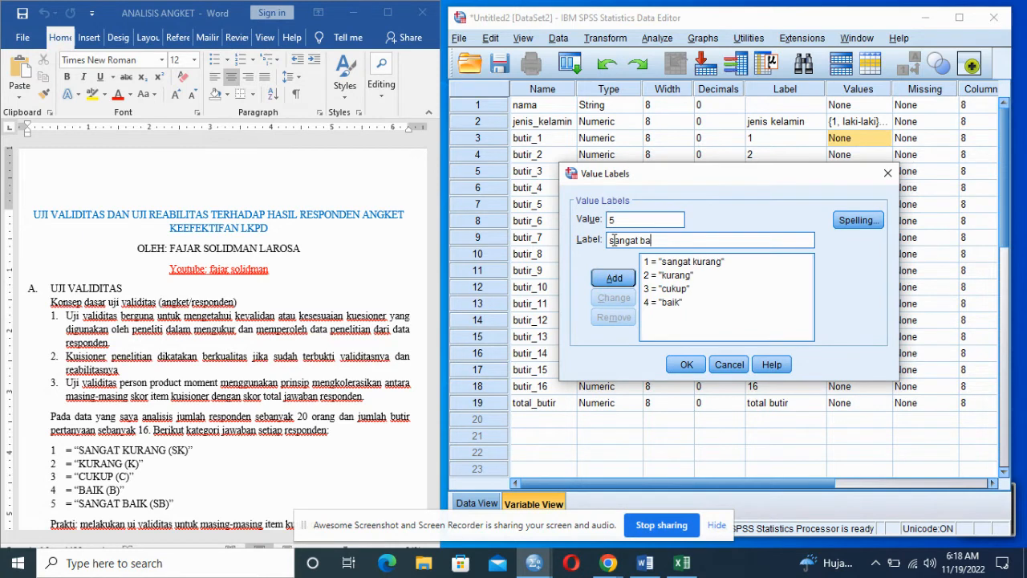
click(613, 278)
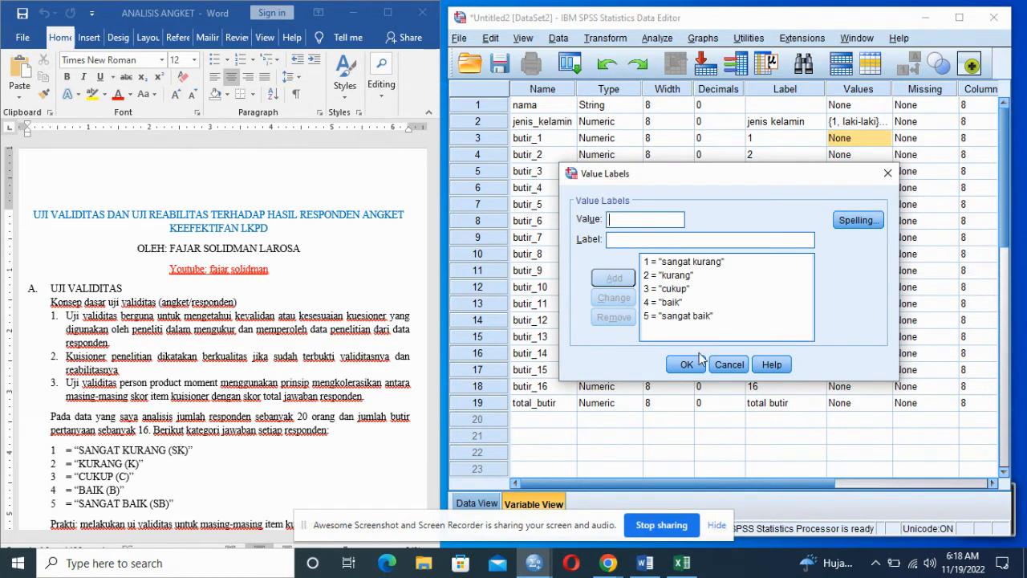
click(688, 365)
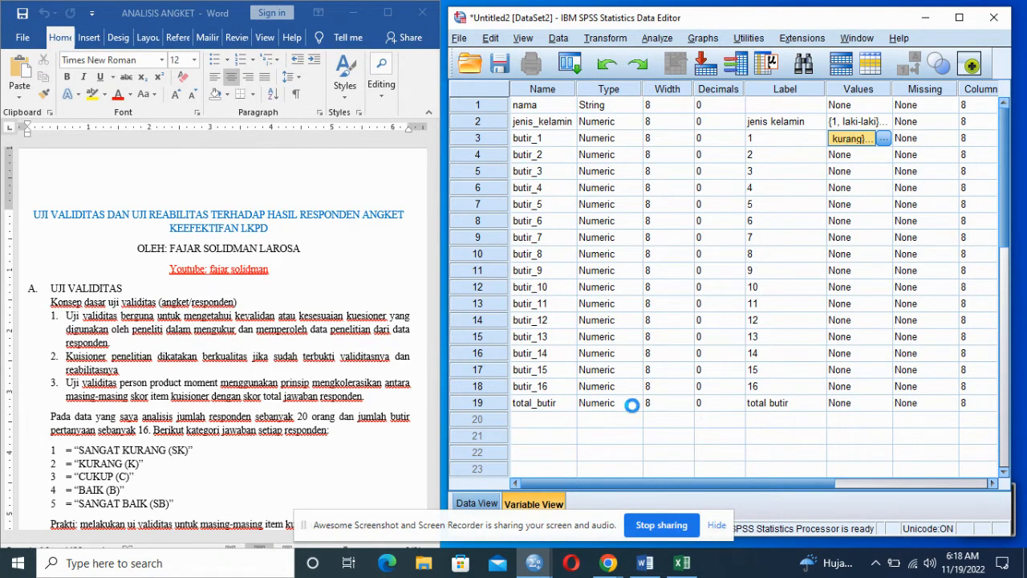
Copy the value labels of butir_1 to the variables butir_2 through butir_16
click(850, 155)
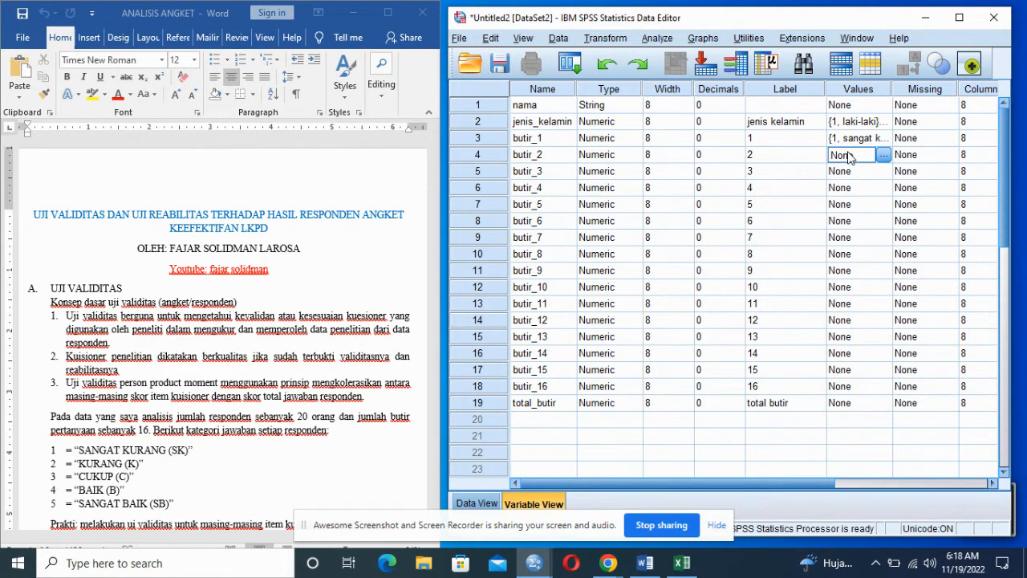
key(shift+Down)
key(shift+Down)
key(shift+Down)
key(shift+Down)
key(shift+Down)
key(shift+Down)
key(shift+Down)
key(shift+Down)
key(shift+Down)
key(shift+Down)
key(shift+Down)
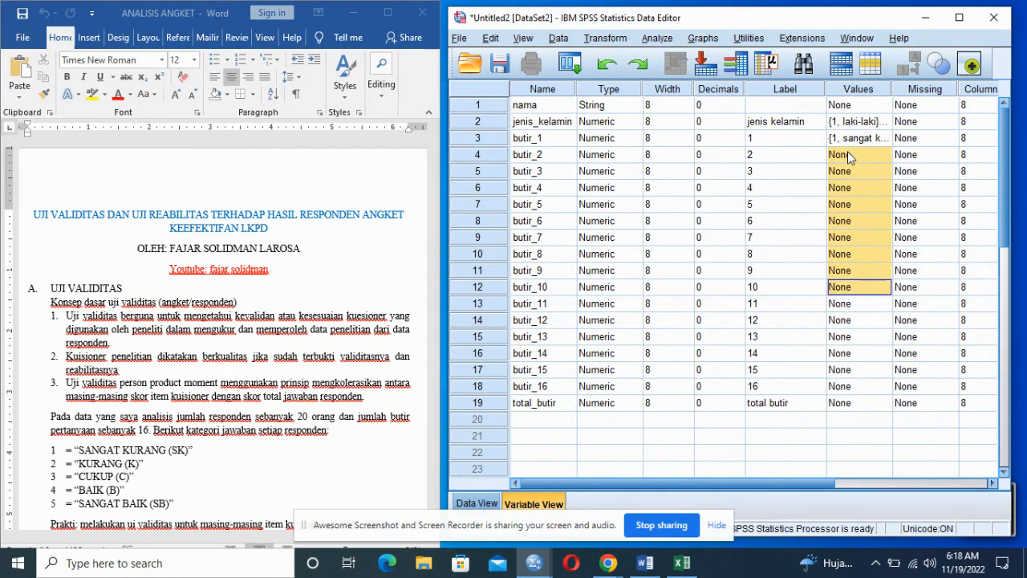
key(shift+Down)
key(shift+Down)
key(shift+Down)
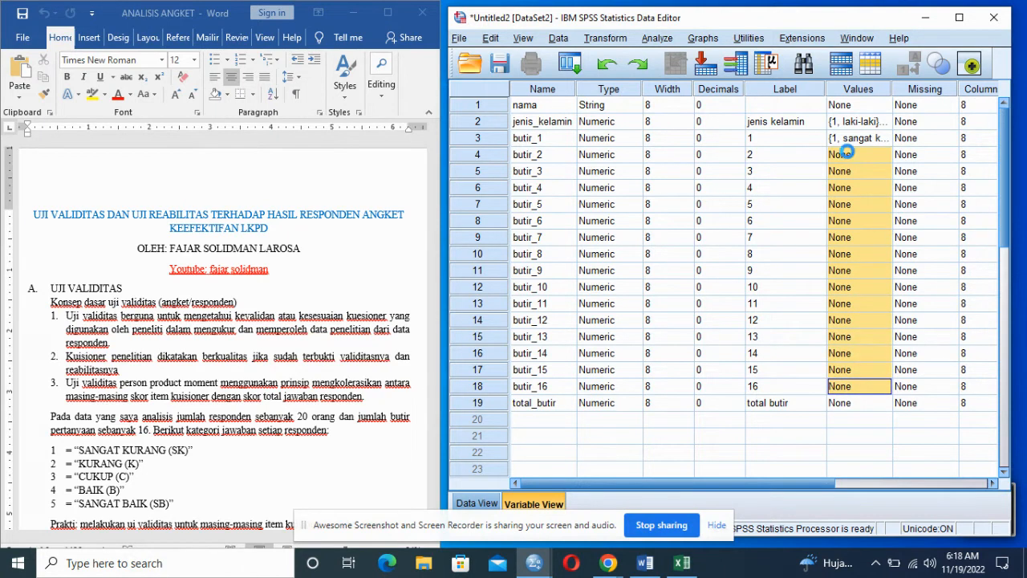
key(ctrl+v)
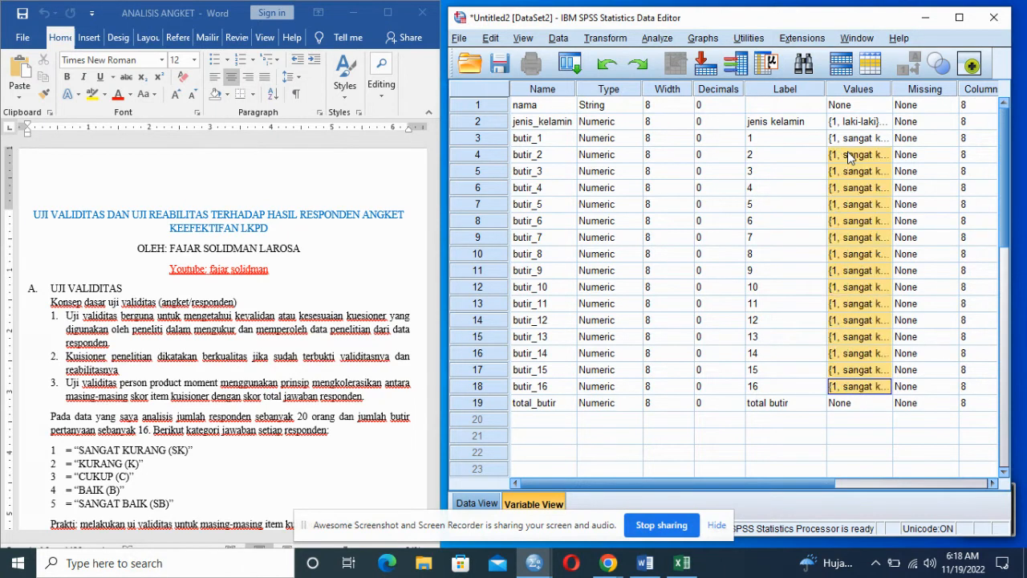
click(857, 409)
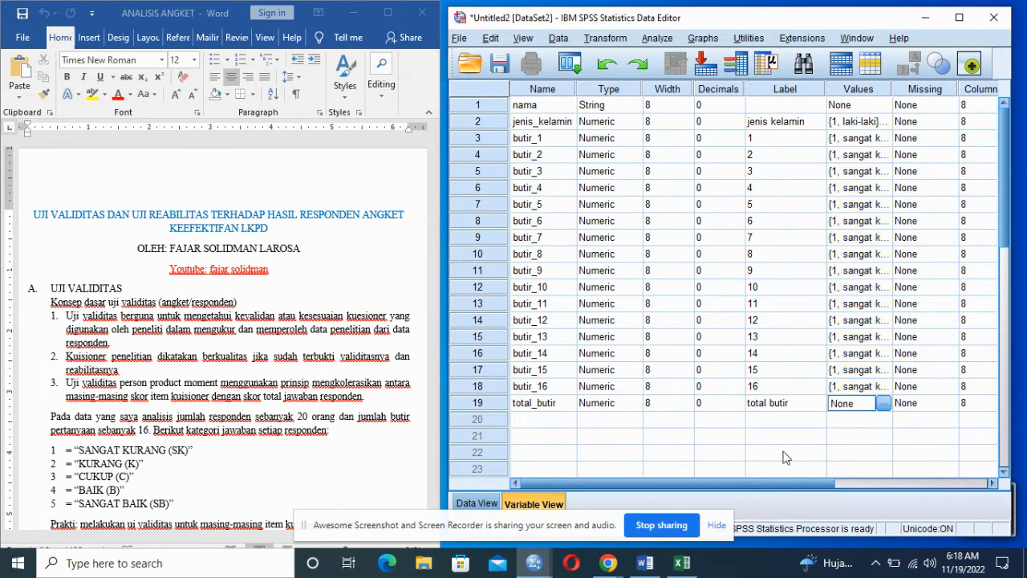
Set the measurement level of the jenis_kelamin variable to Nominal
drag(756, 479, 846, 479)
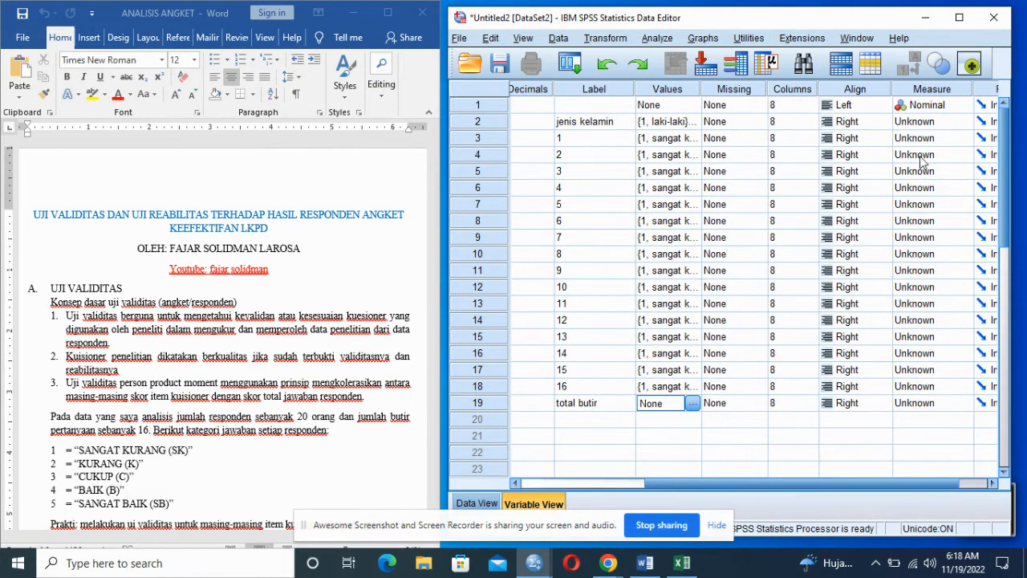
click(930, 125)
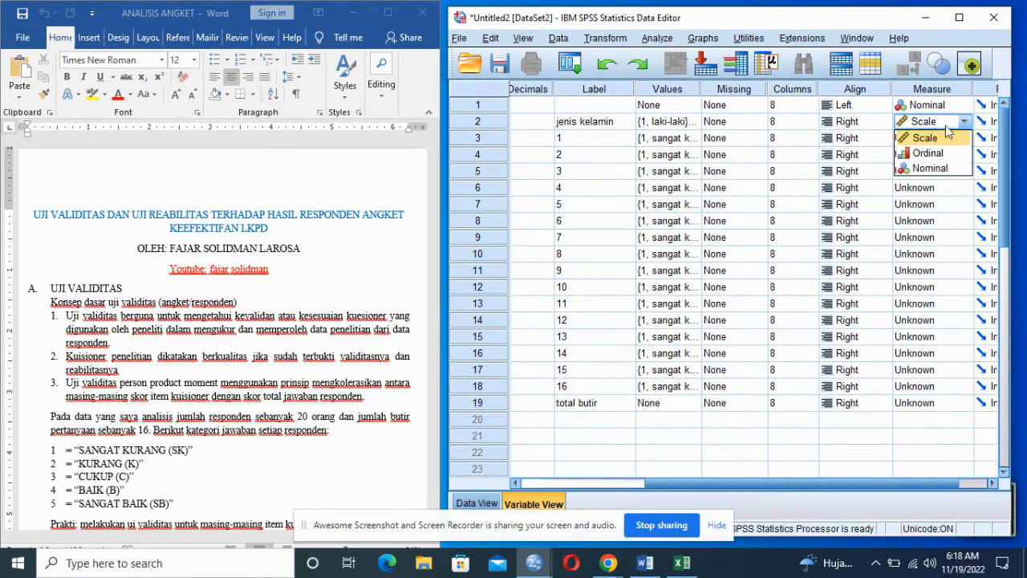
click(935, 168)
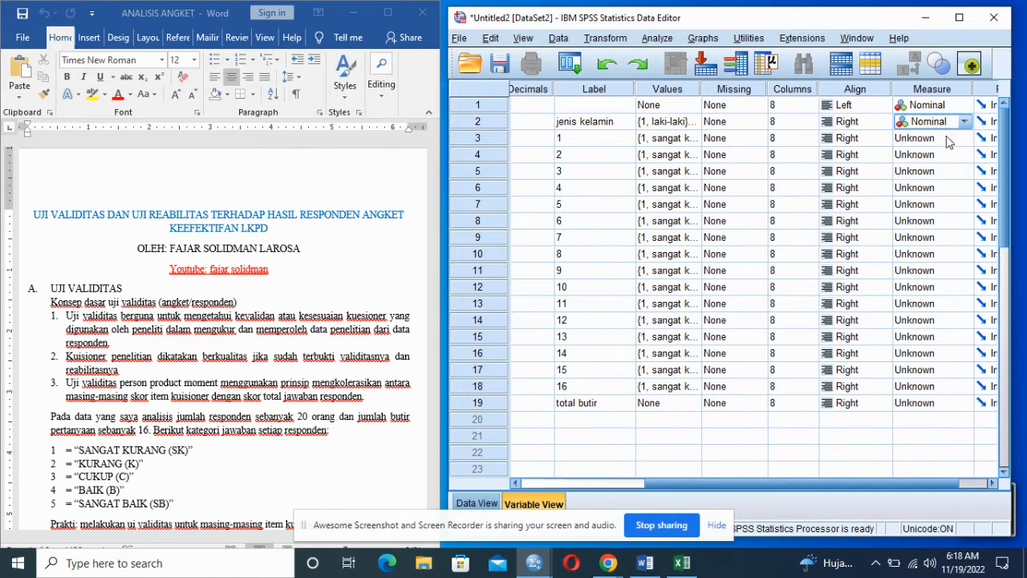
Set the measurement level of the variables butir_1 through butir_5 to Scale
click(949, 142)
click(937, 156)
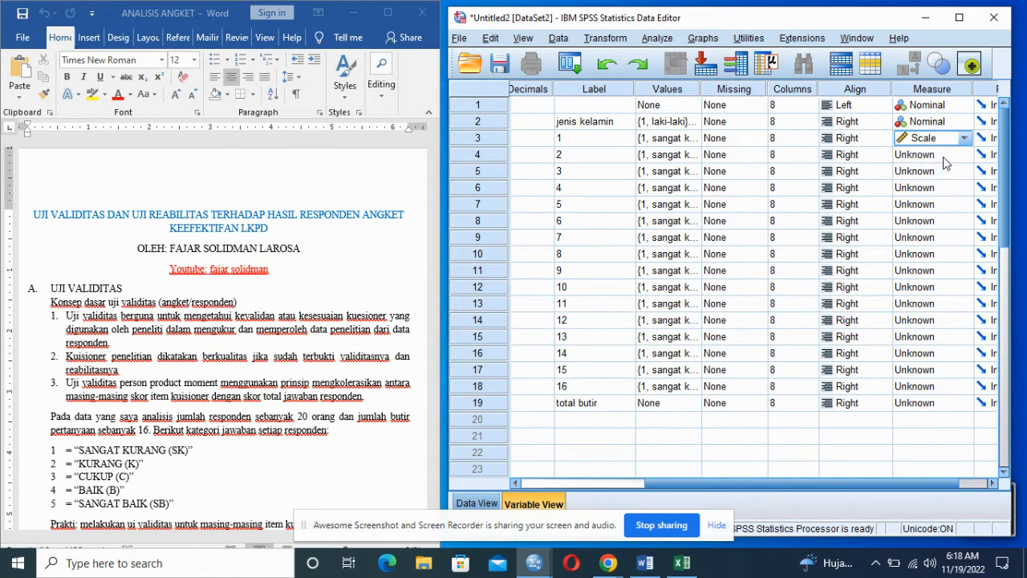
click(945, 158)
click(949, 172)
click(962, 173)
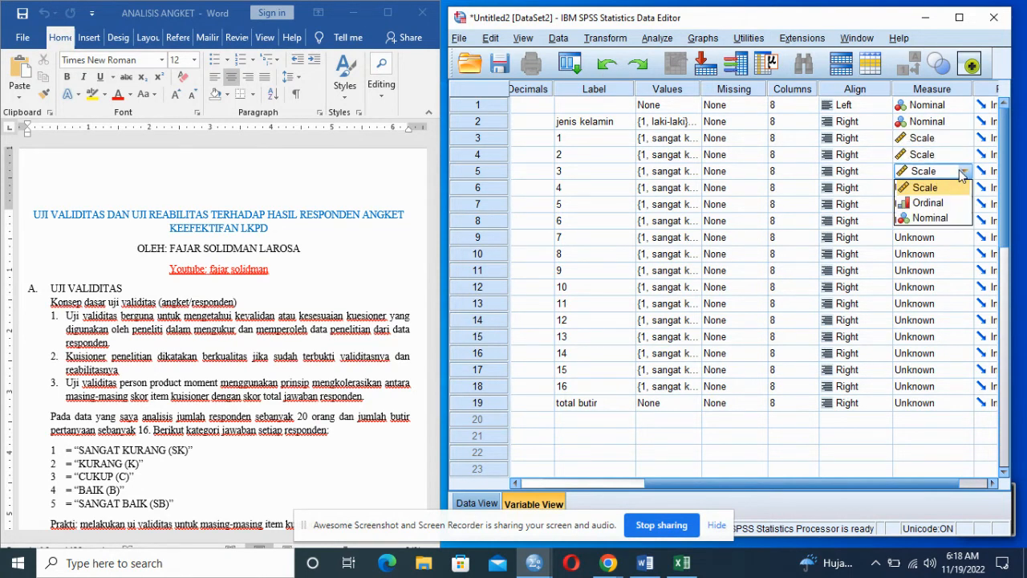
click(928, 187)
click(949, 187)
click(963, 188)
click(921, 204)
click(939, 207)
click(919, 221)
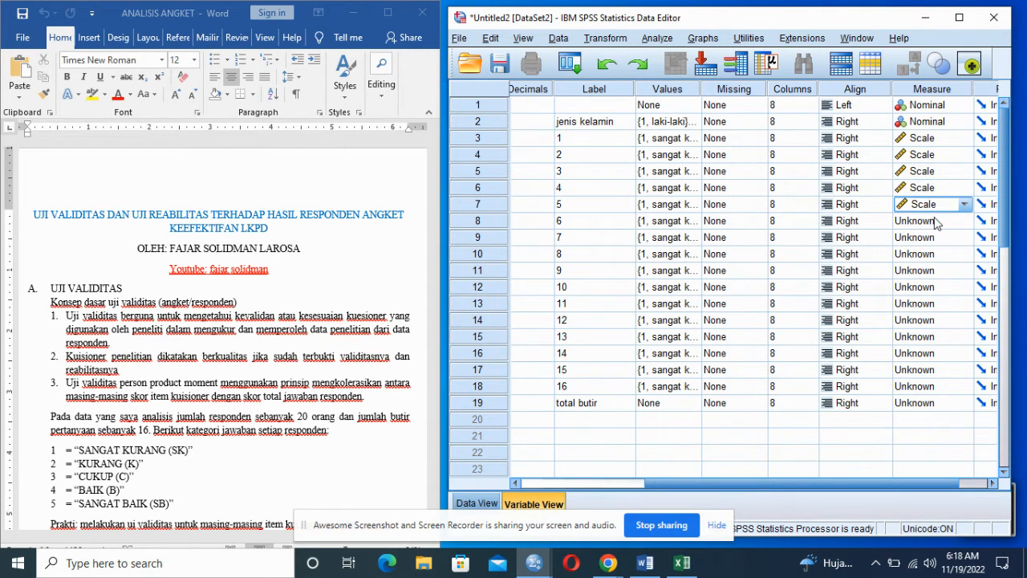
Set the measurement level of the variables butir_6 through butir_10 to Scale
click(936, 222)
click(941, 237)
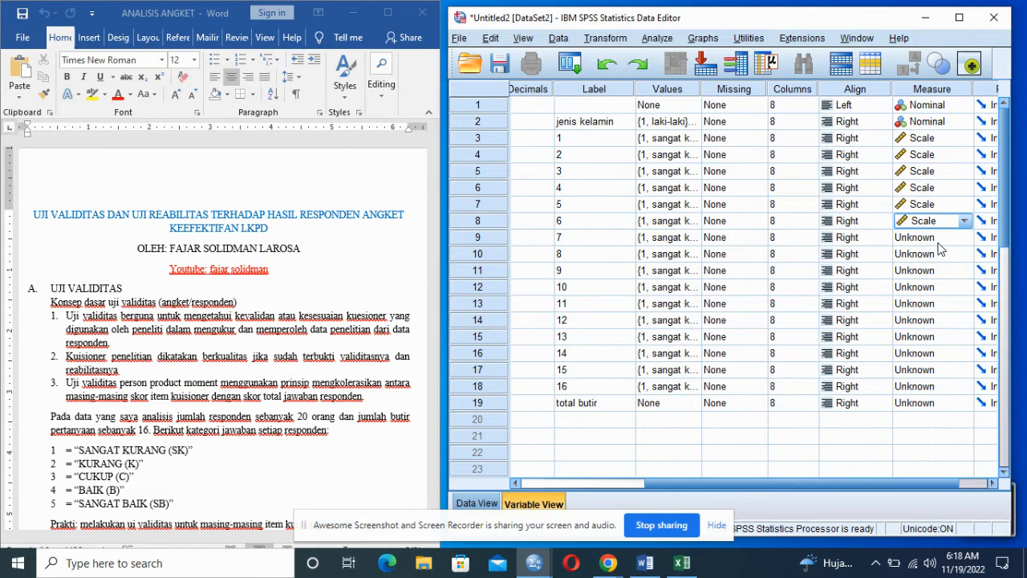
click(938, 243)
click(931, 257)
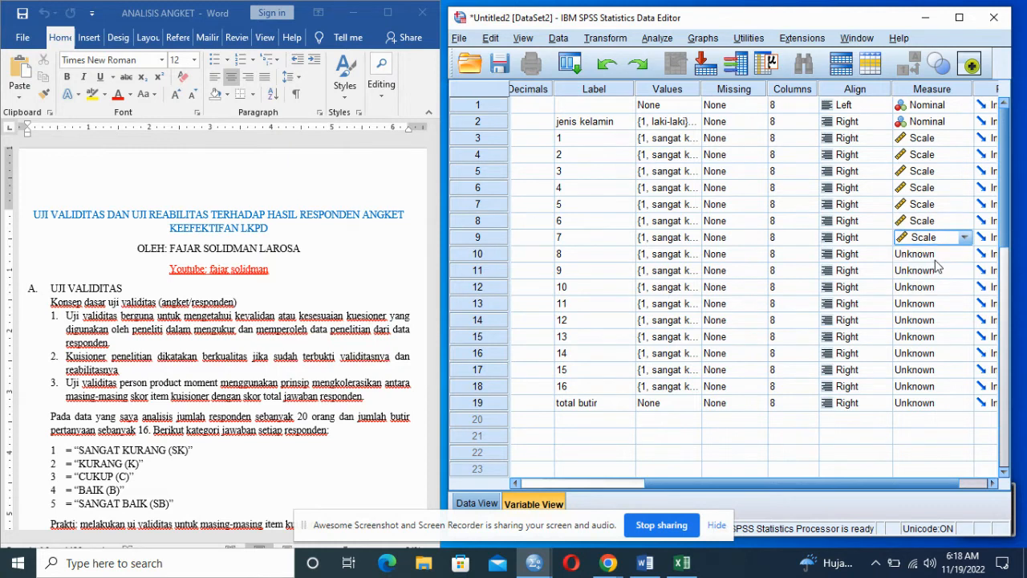
click(935, 255)
click(927, 270)
click(929, 273)
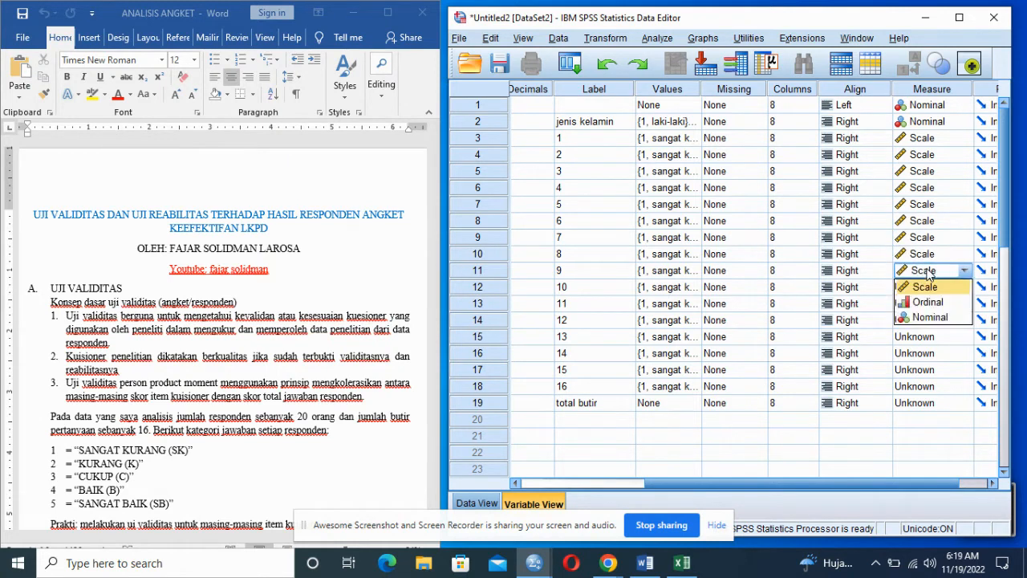
click(911, 287)
click(936, 287)
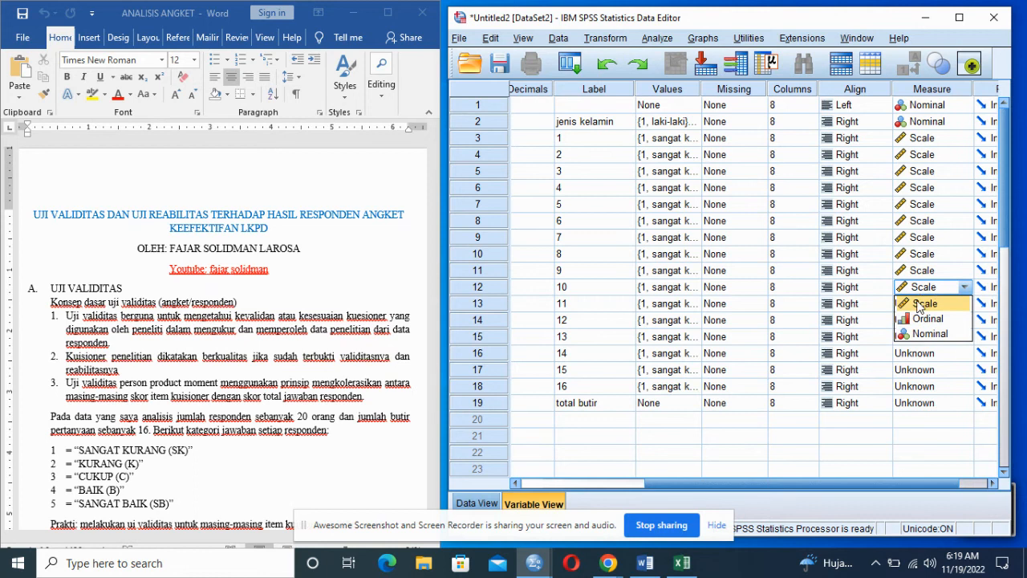
click(918, 305)
Set the measurement level of the variables butir_11 through butir_14 to Scale
click(940, 308)
click(917, 320)
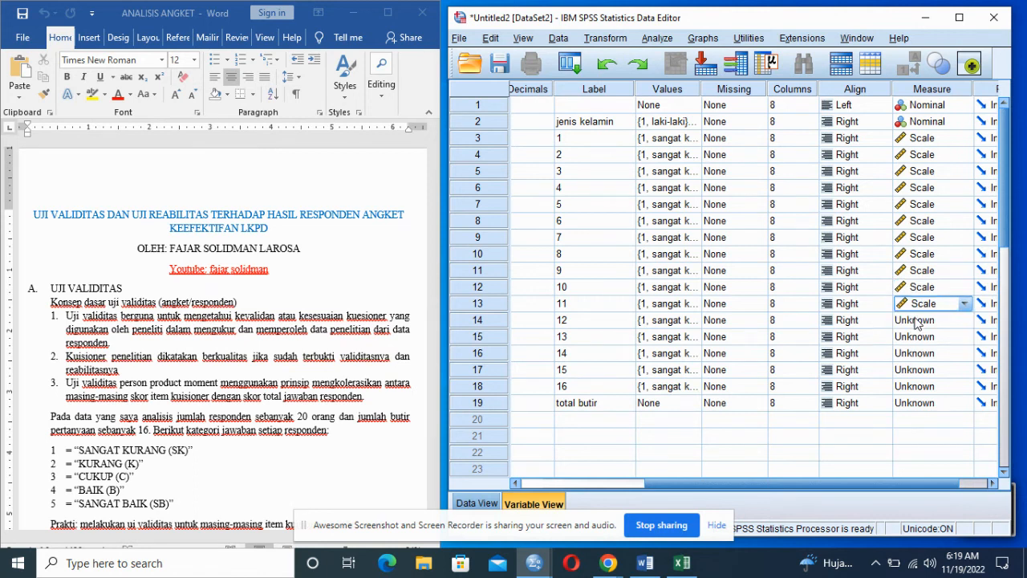
click(936, 321)
click(917, 338)
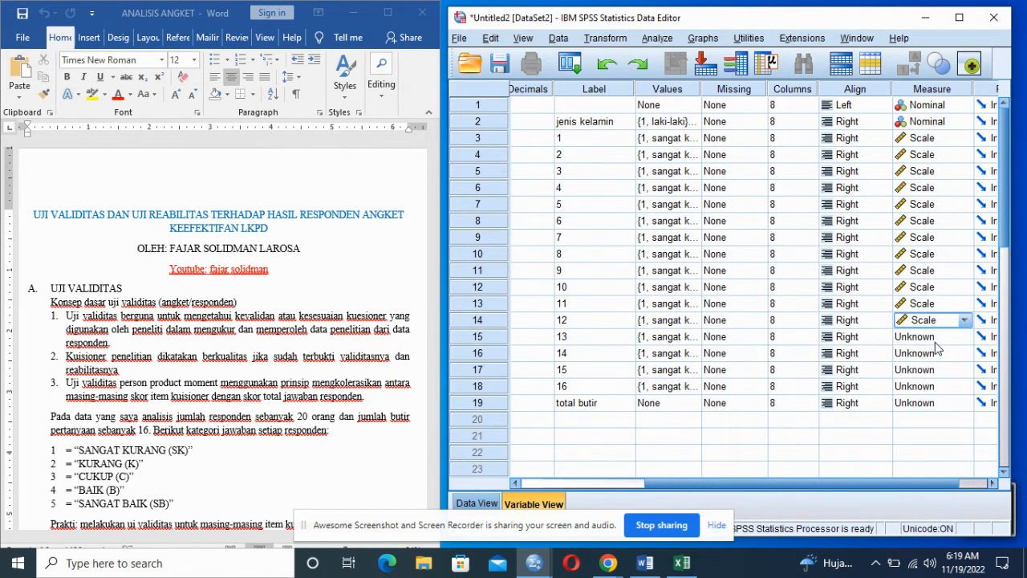
click(936, 339)
click(918, 354)
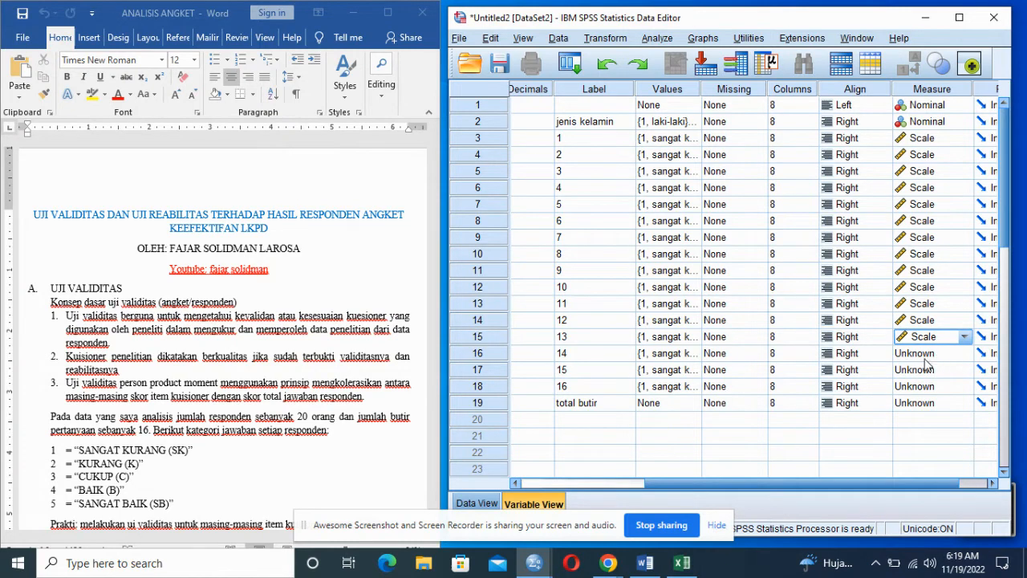
click(930, 353)
click(923, 369)
Set the measurement level of butir_15, butir_16 and total_butir to Scale
click(924, 358)
click(933, 371)
click(929, 383)
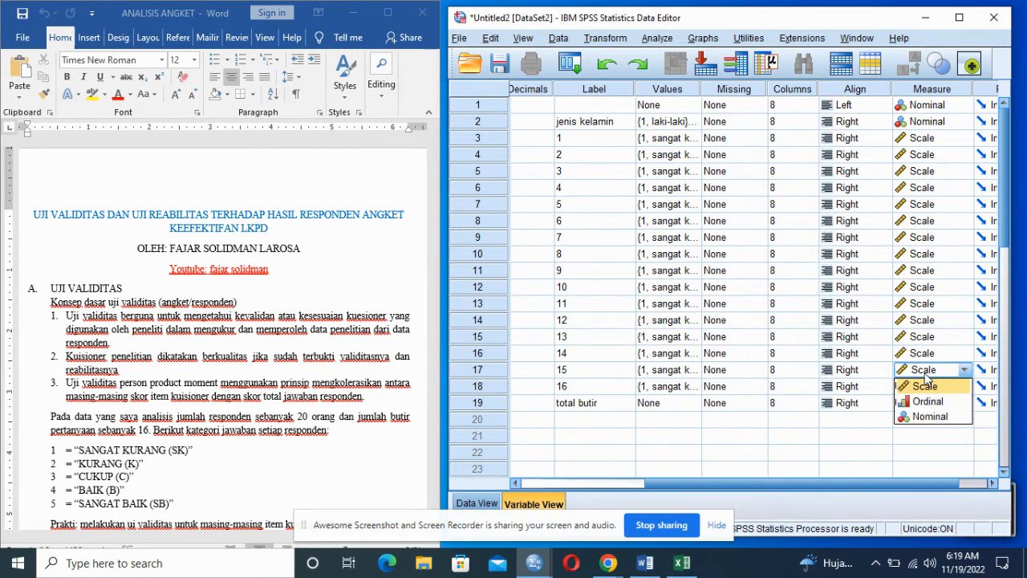
click(929, 386)
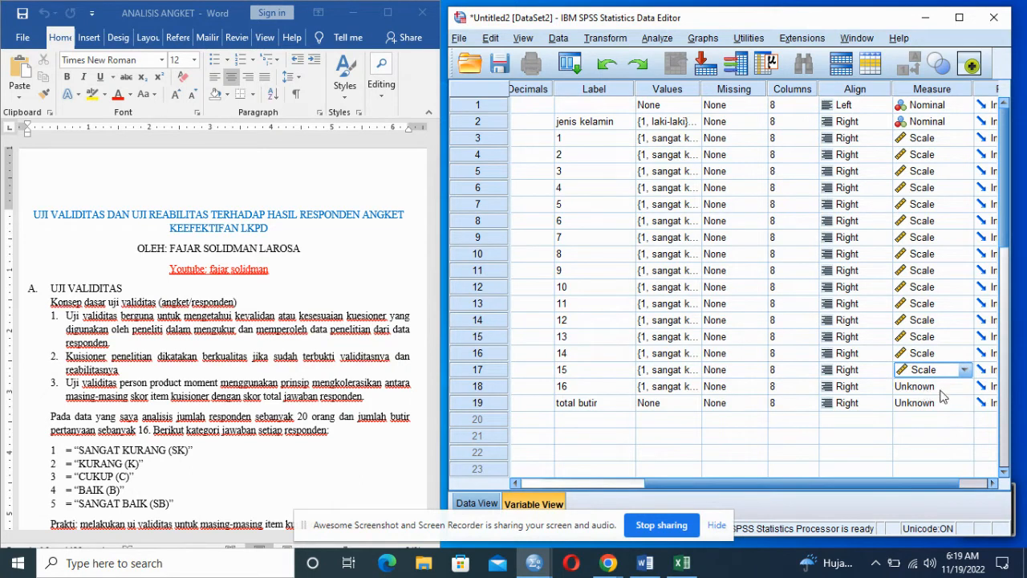
click(928, 388)
click(935, 398)
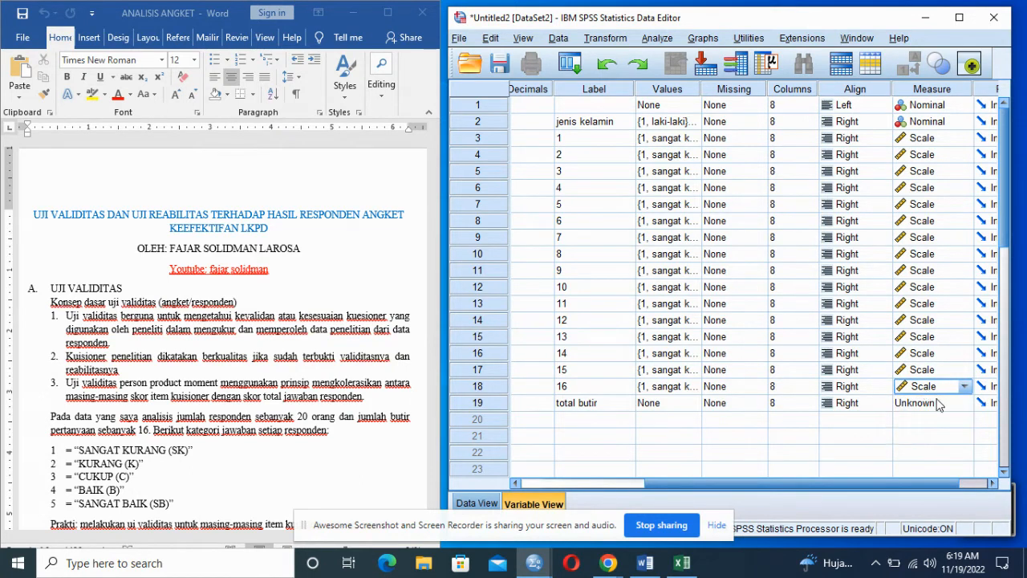
click(937, 403)
click(923, 417)
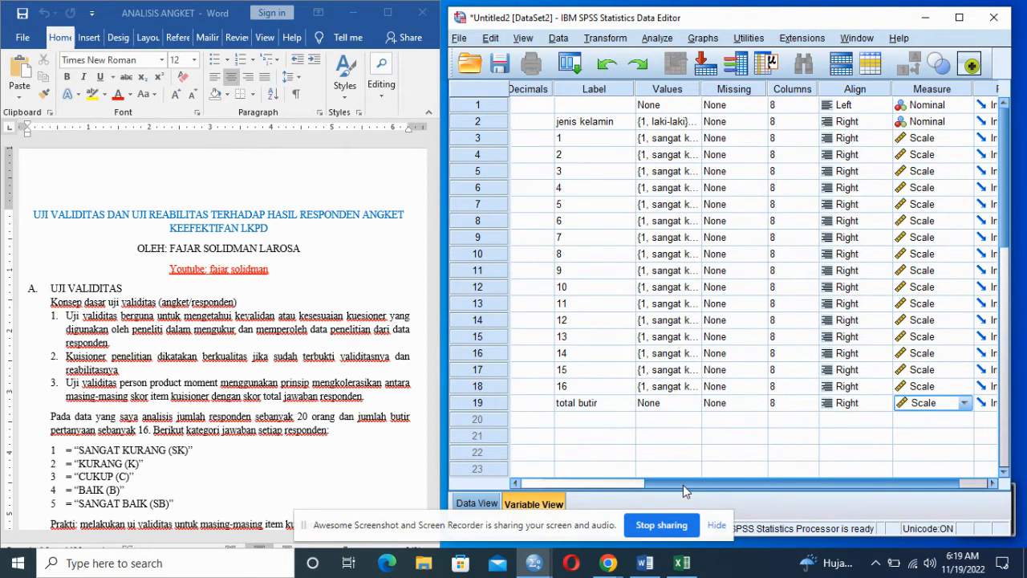
Show the dataset in Data View and select the first case's cell in the nama variable
drag(683, 484, 517, 480)
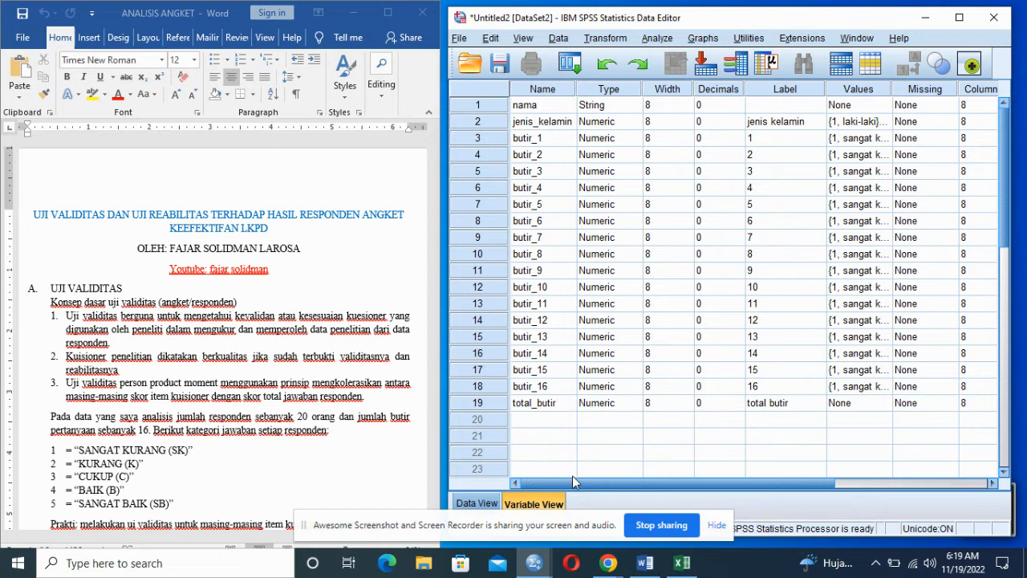
click(475, 505)
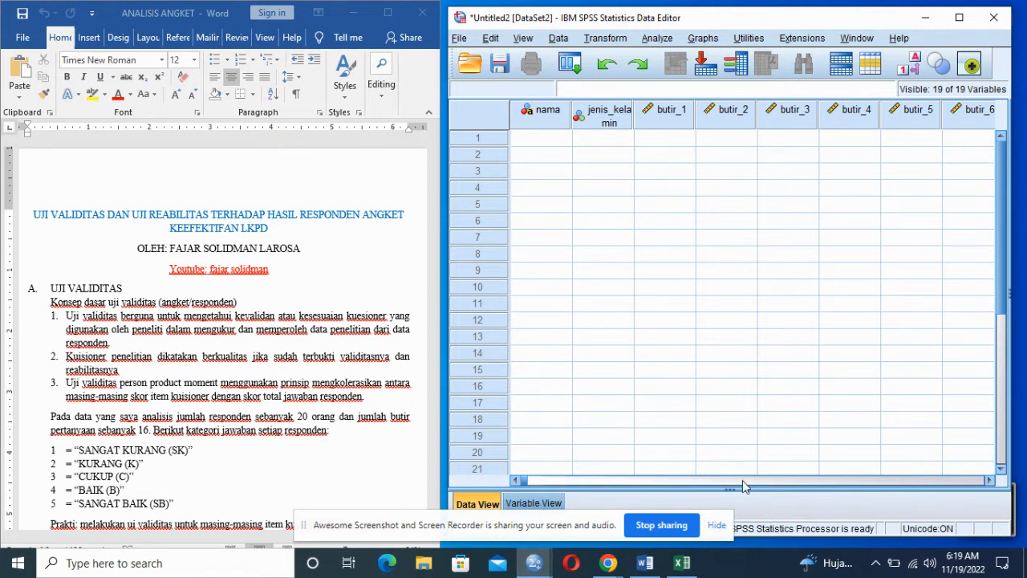
click(716, 482)
drag(724, 483, 600, 507)
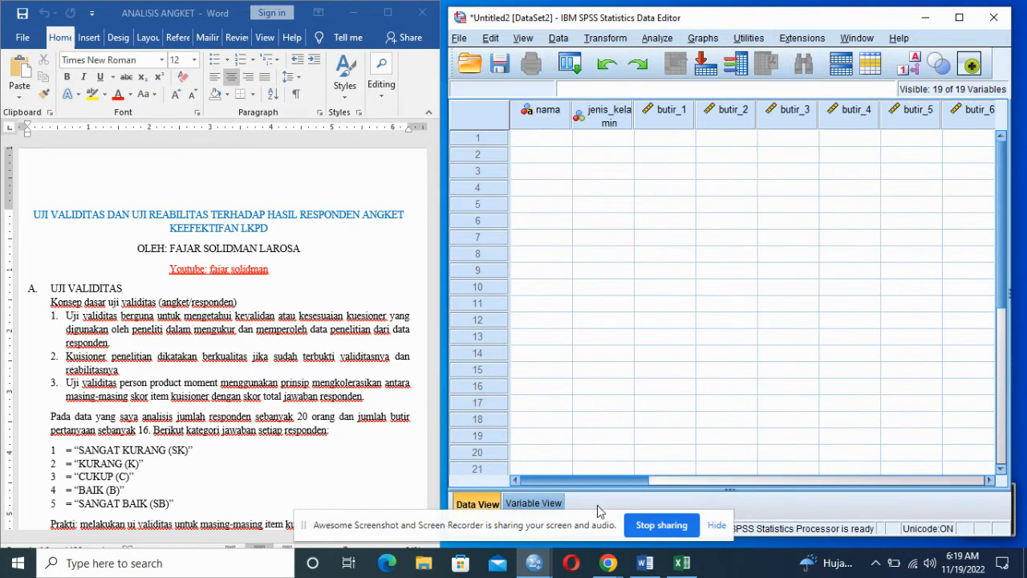
click(536, 141)
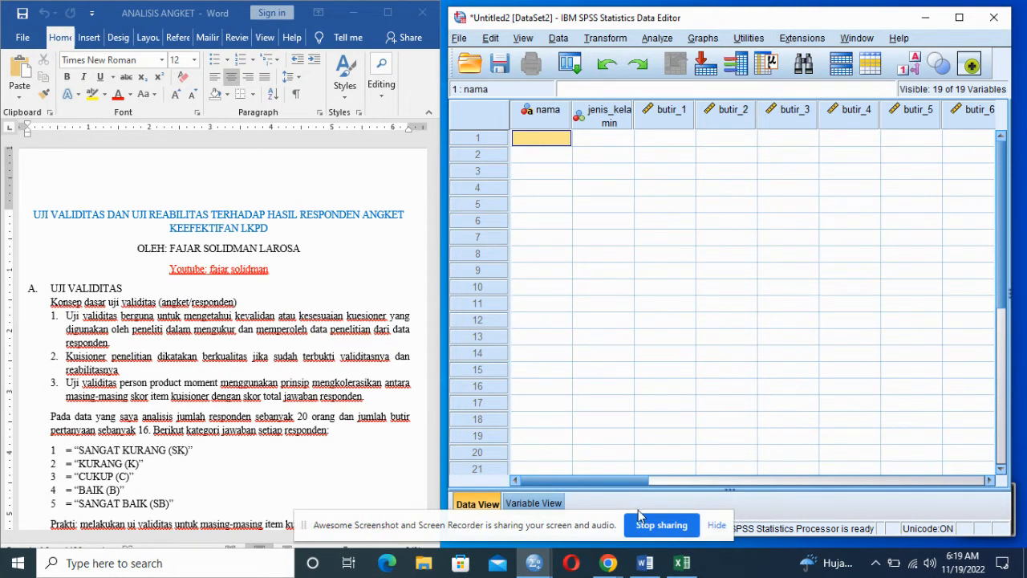
Switch to the DATA FAJAR EXSEL workbook in Excel and copy the labels Siswa 1 to Siswa 20 from A2:A21 on the angket sheet
click(681, 565)
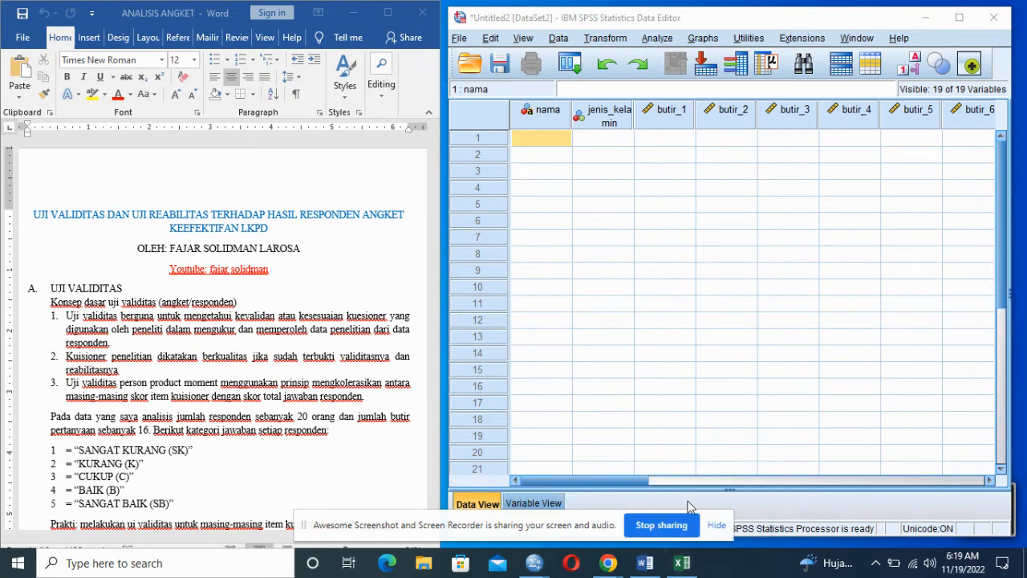
click(680, 564)
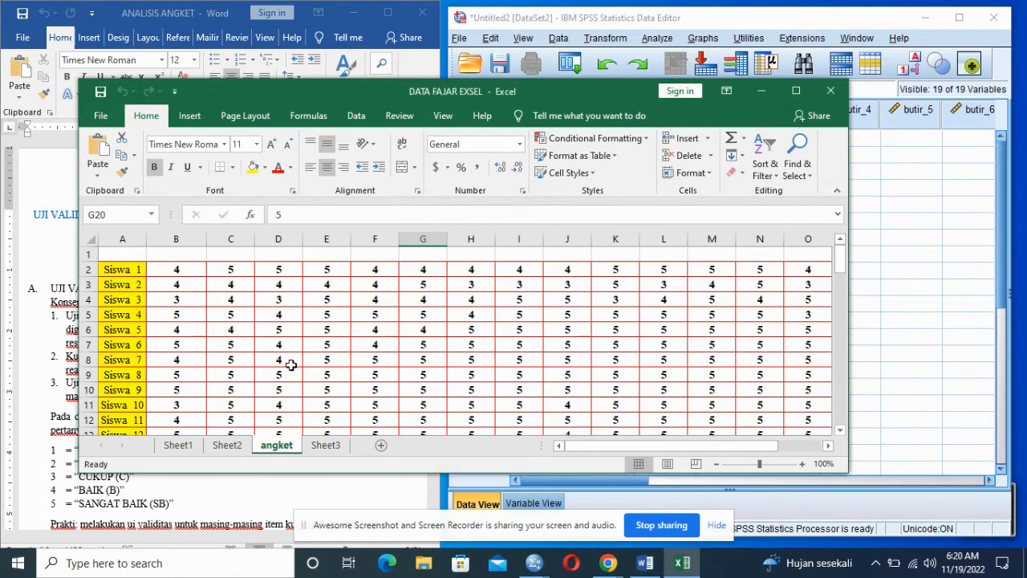
click(787, 88)
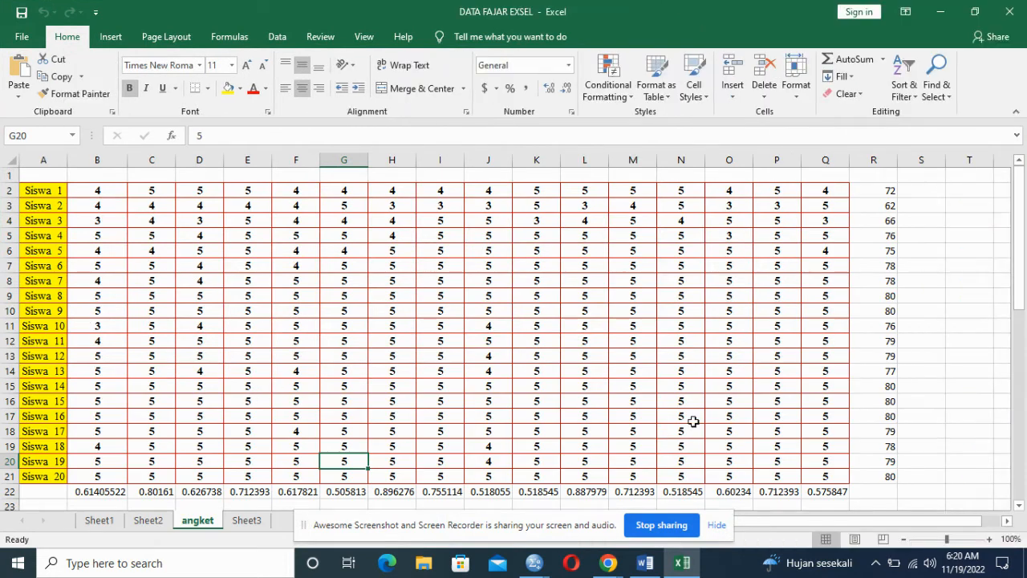
drag(1023, 267, 1009, 234)
drag(38, 195, 37, 477)
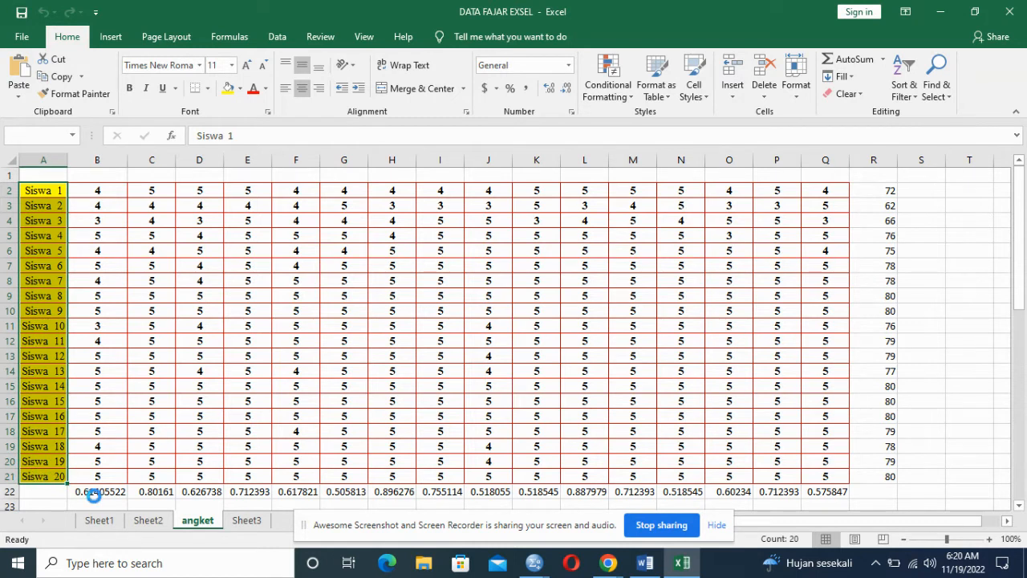
key(ctrl+c)
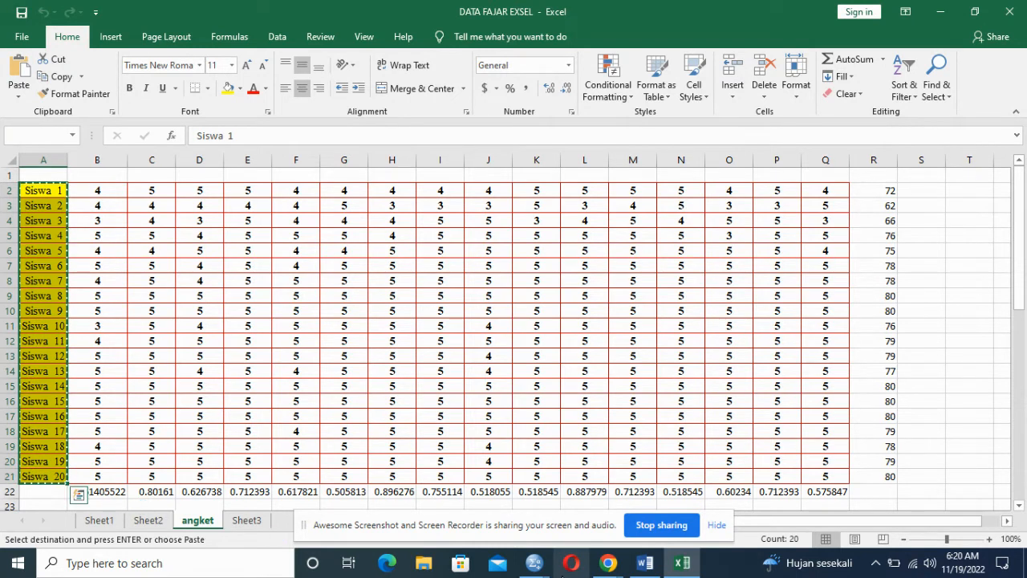
Switch back to the SPSS Data Editor and paste the copied student labels into rows 1 to 20 of nama
mouse_move(534, 562)
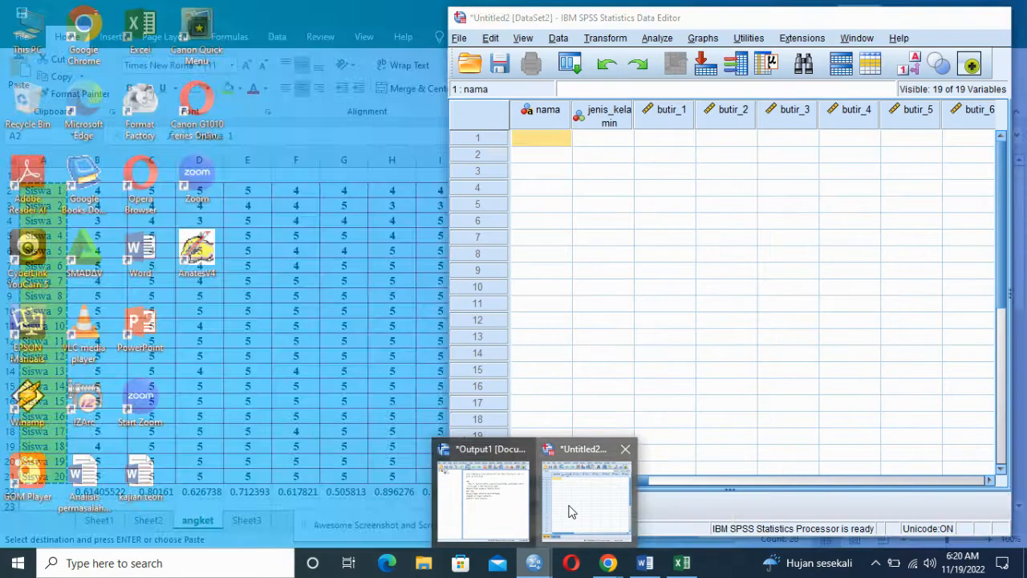
click(571, 511)
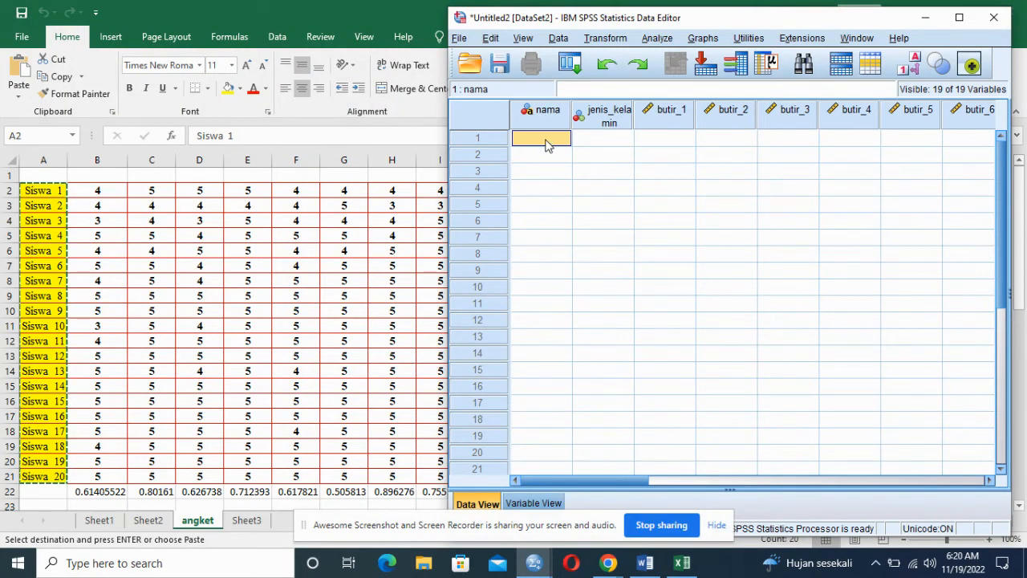
key(shift+Down)
key(shift+Down)
key(shift+Down)
key(shift+Down)
key(shift+Down)
key(shift+Down)
key(shift+Down)
key(shift+Down)
key(shift+Down)
key(shift+Down)
key(shift+Down)
key(shift+Down)
key(shift+Down)
key(shift+Down)
key(shift+Down)
key(shift+Down)
key(shift+Down)
key(shift+Down)
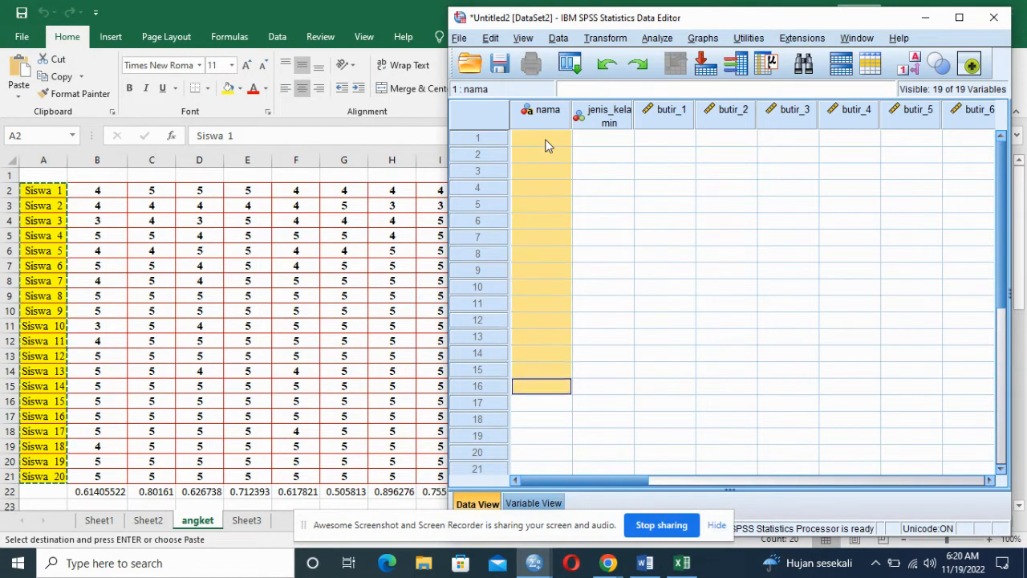
key(shift+Down)
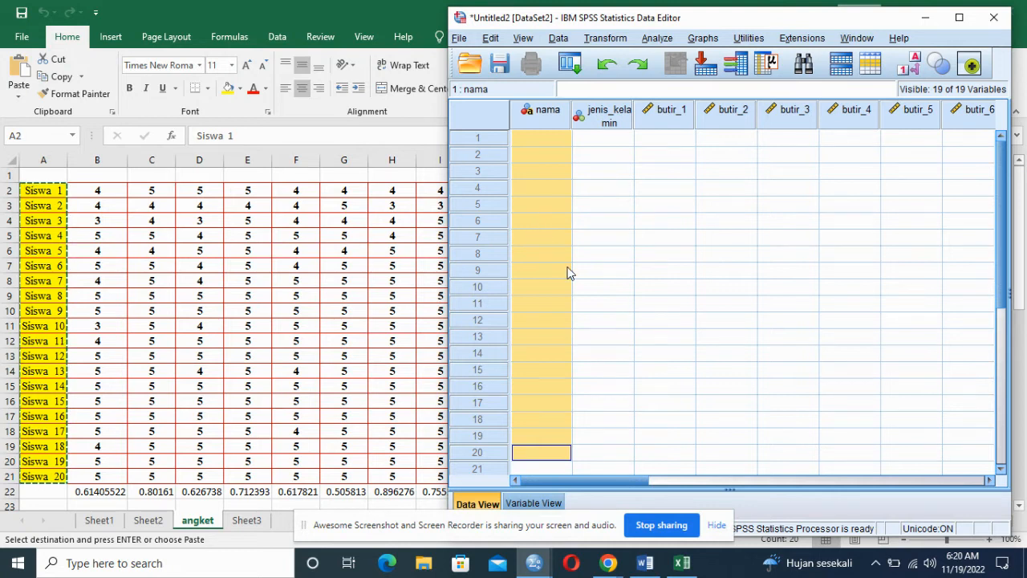
key(ctrl+v)
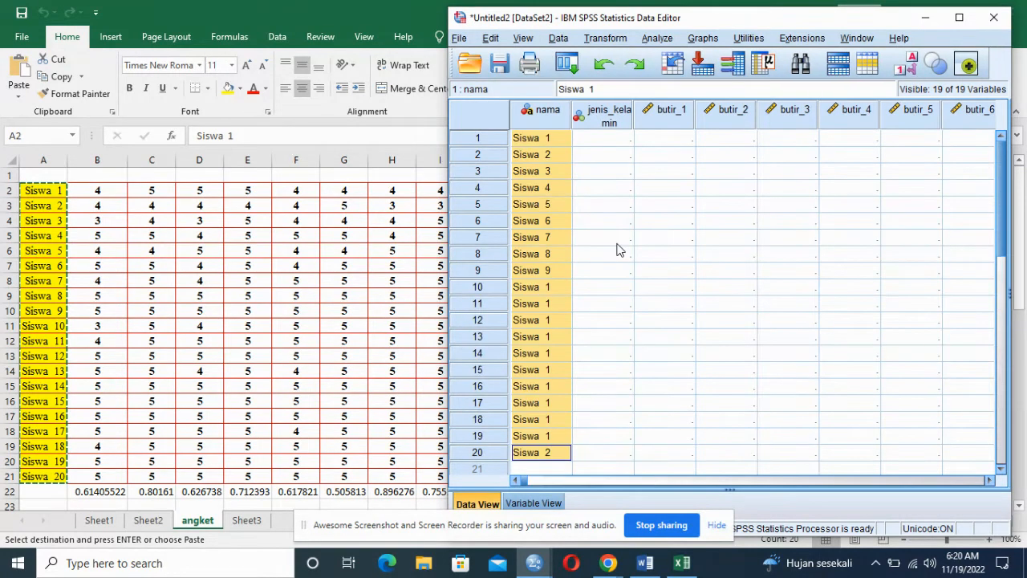
Check the pasted nama entries in rows 10, 17, 18 and 20
click(553, 288)
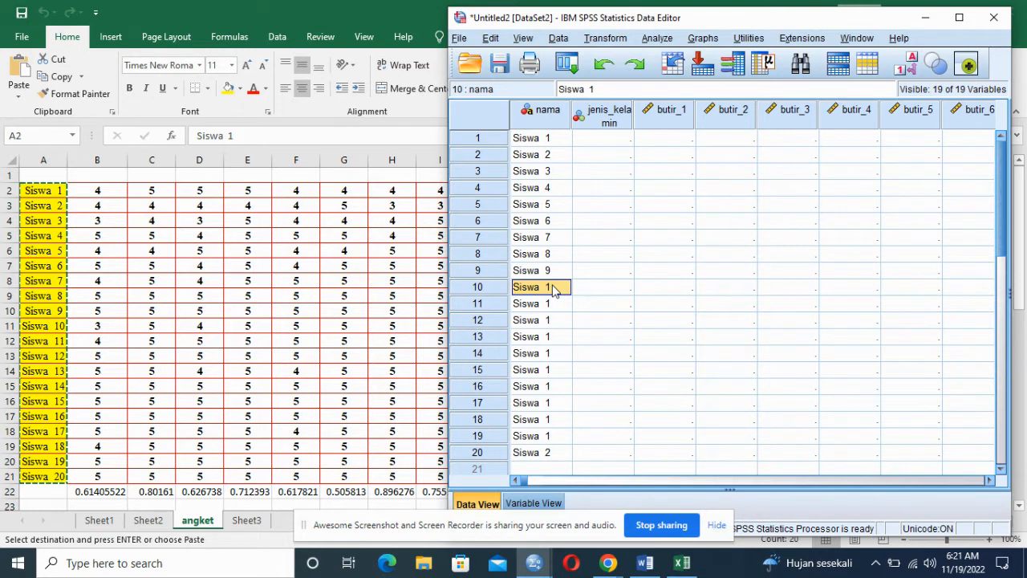
double_click(554, 287)
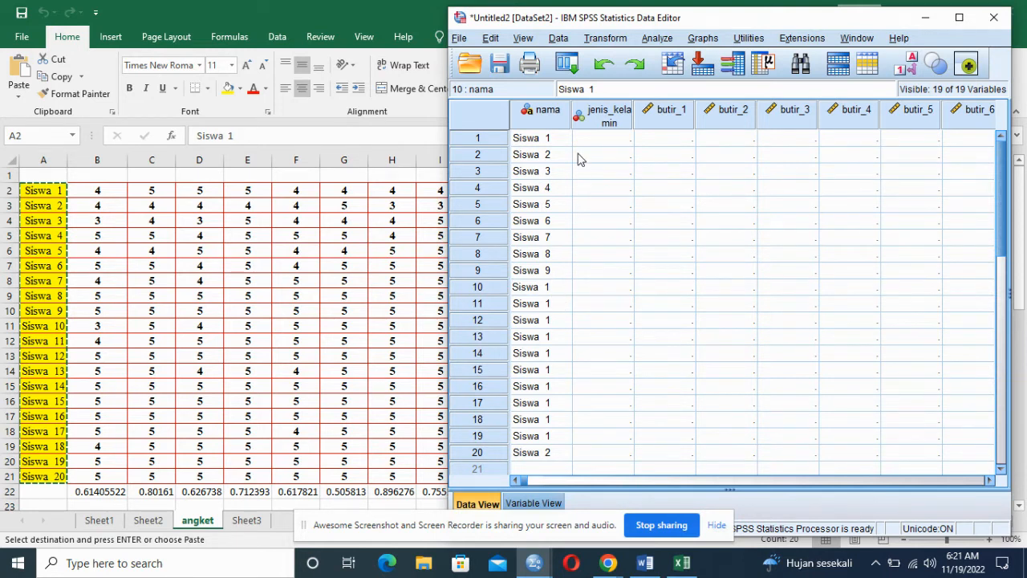
click(560, 422)
click(554, 406)
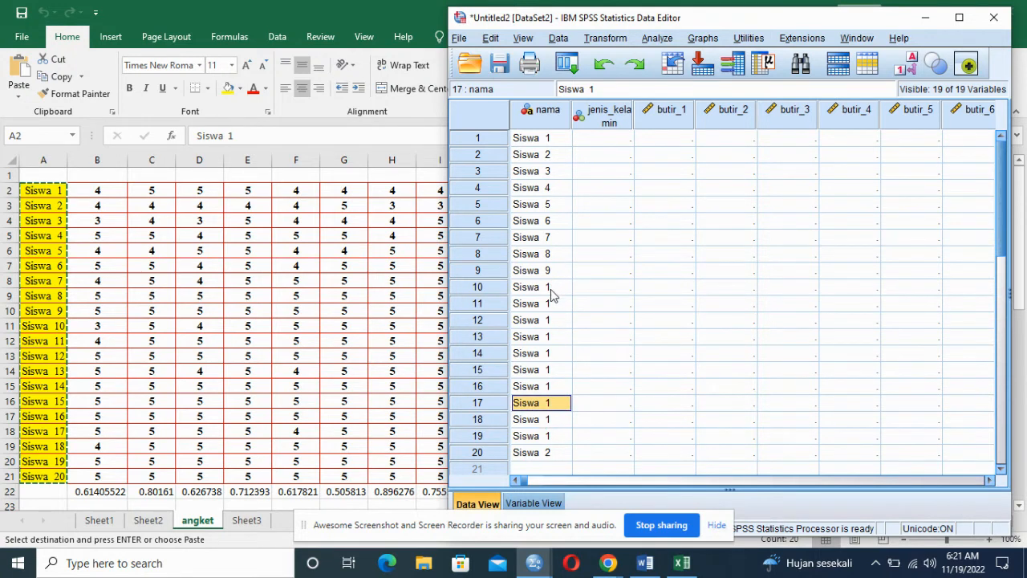
click(550, 454)
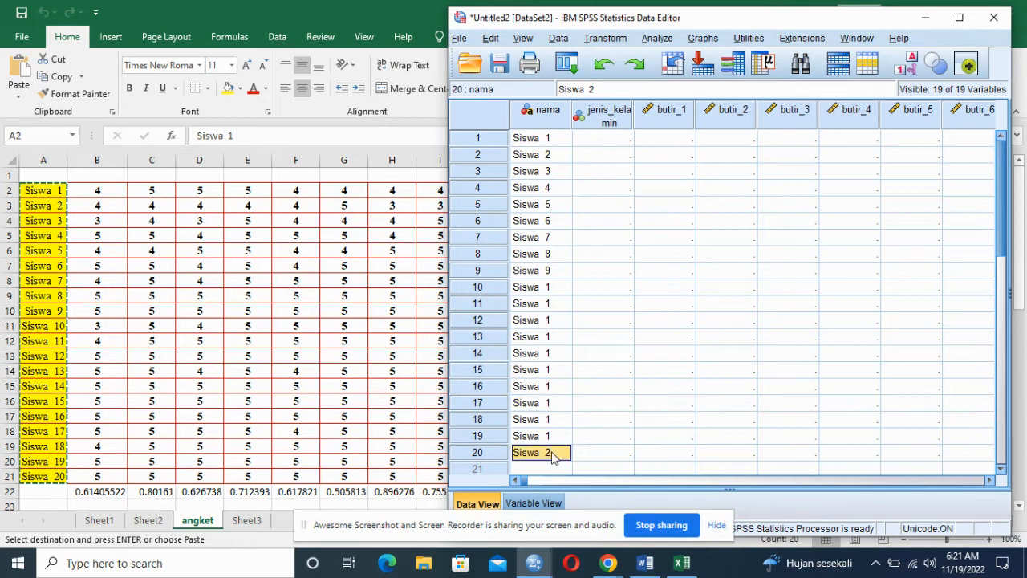
Replace the nama entry in row 20 with siswa 20
text(siswa)
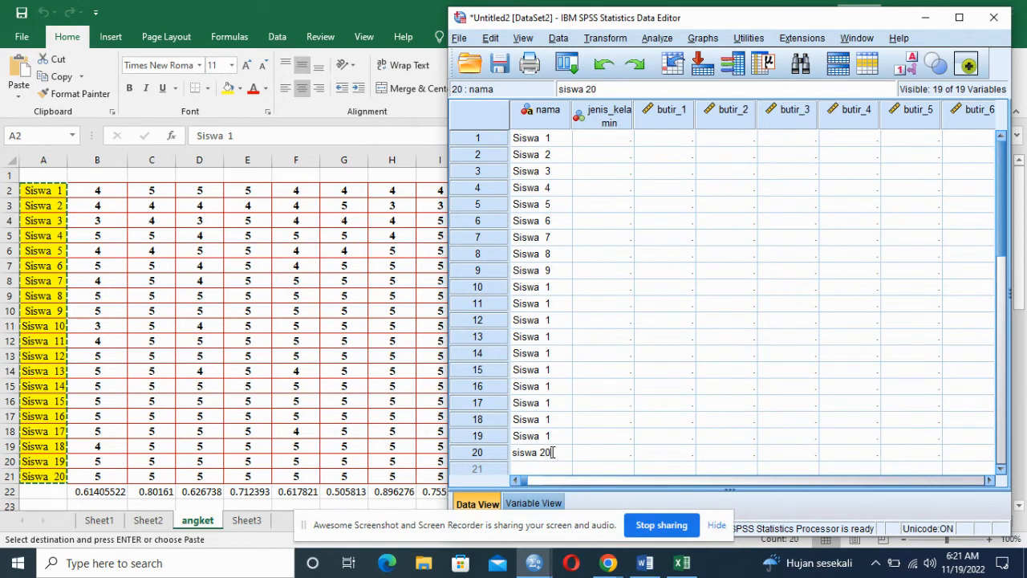
click(551, 439)
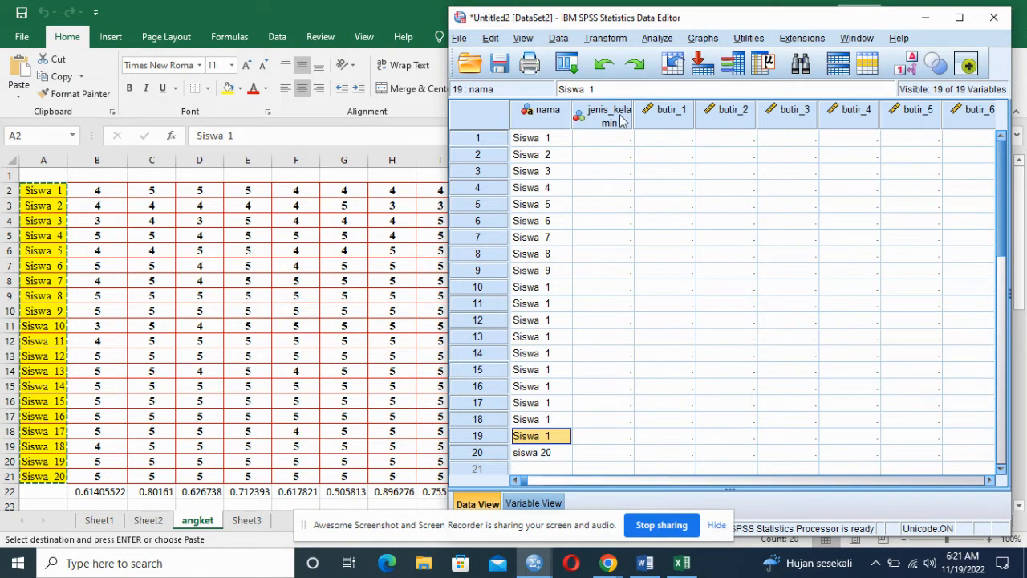
Fill jenis_kelamin with alternating 1 and 2 in rows 1–10, 2 in rows 11–13, 1 in rows 14–17 and 2 in rows 18–20
click(597, 139)
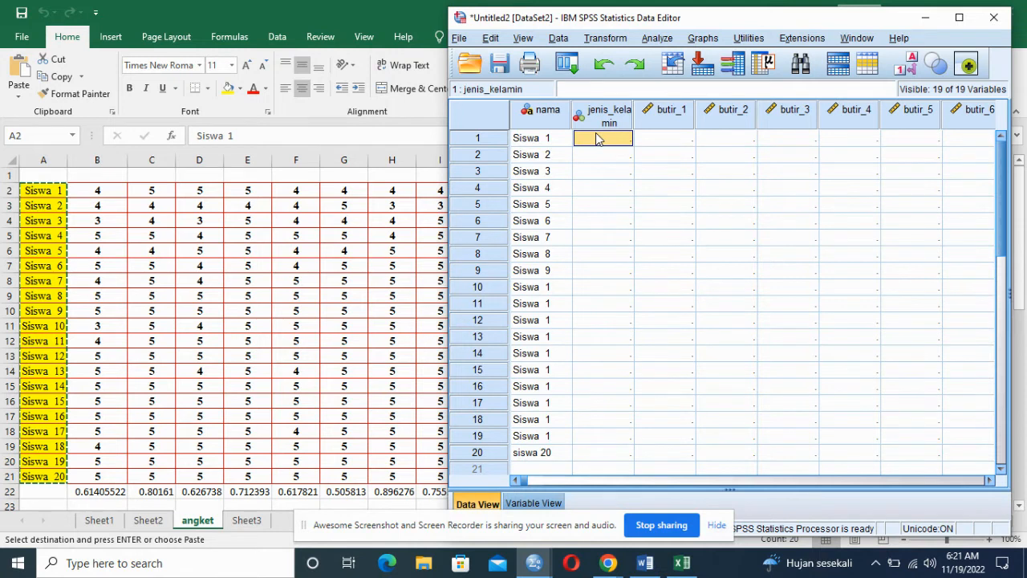
text(1)
key(Return)
text(2)
key(Return)
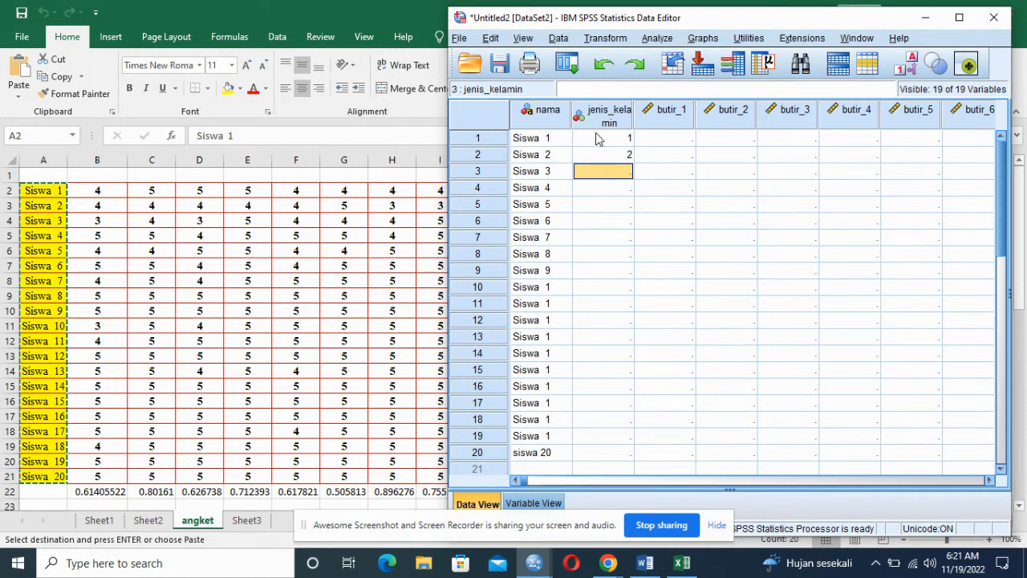
text(1)
key(Return)
text(2)
key(Return)
text(1)
key(Return)
text(2 1)
key(Return)
text(2)
key(Return)
text(1)
key(Return)
text(2)
key(Return)
text(2)
key(Return)
text(2 2 1 1 1)
key(Return)
text(1)
key(Return)
text(12)
key(Return)
text(2)
key(Return)
key(Up)
key(Up)
text(2)
key(Return)
key(Return)
text(2)
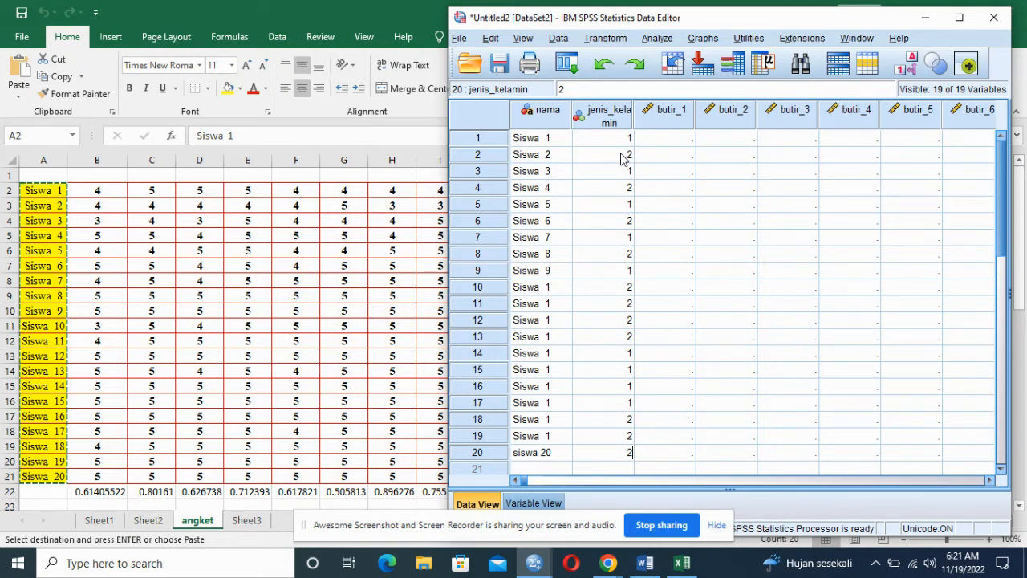
Switch to the DATA FAJAR EXSEL workbook in Excel and copy the item scores in B2:Q21 on the angket sheet
click(346, 238)
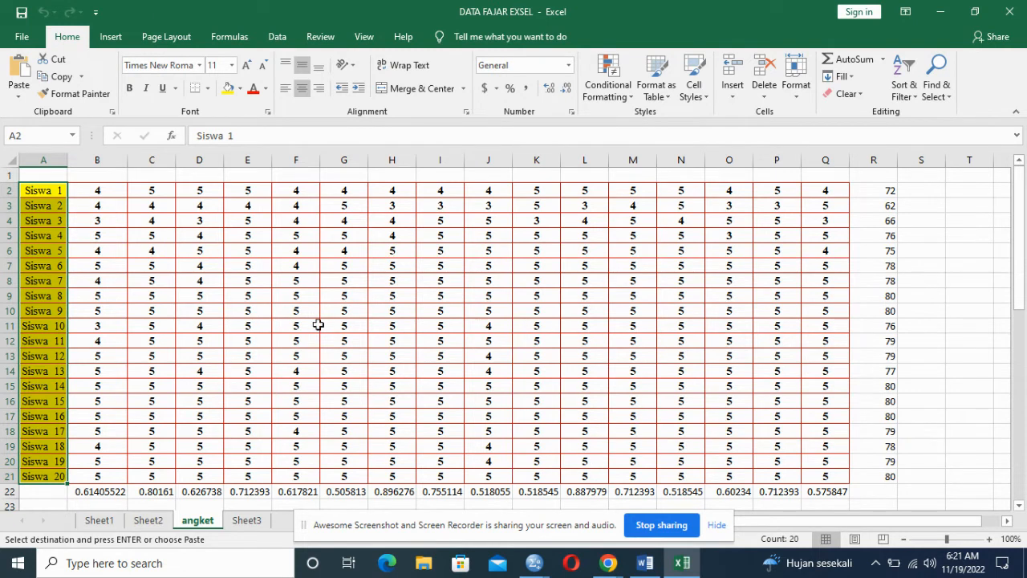
drag(101, 192, 834, 475)
key(ctrl+c)
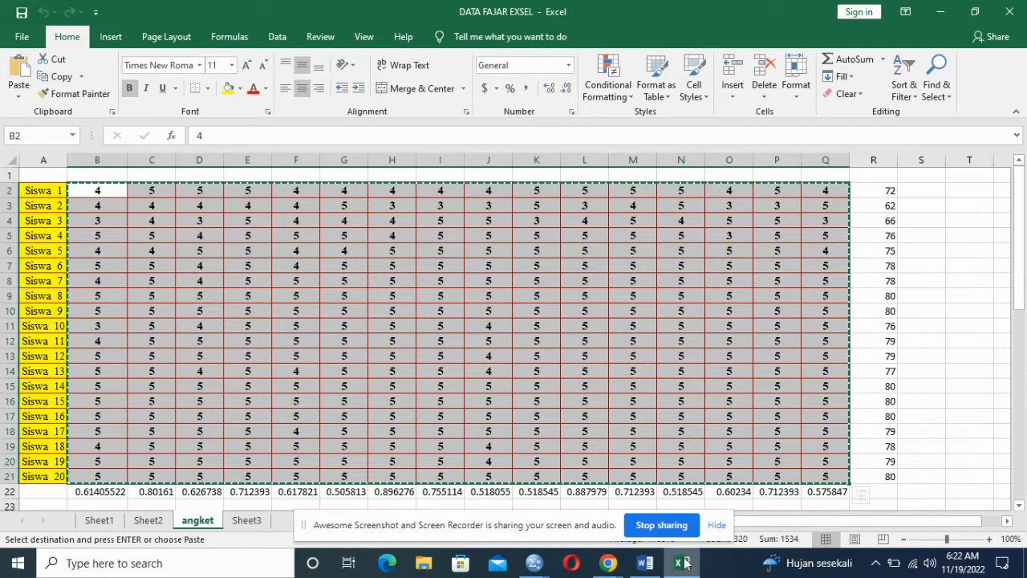
Switch back to the SPSS Data Editor and paste the copied scores into rows 1 to 20 of butir_1 through butir_16
mouse_move(546, 567)
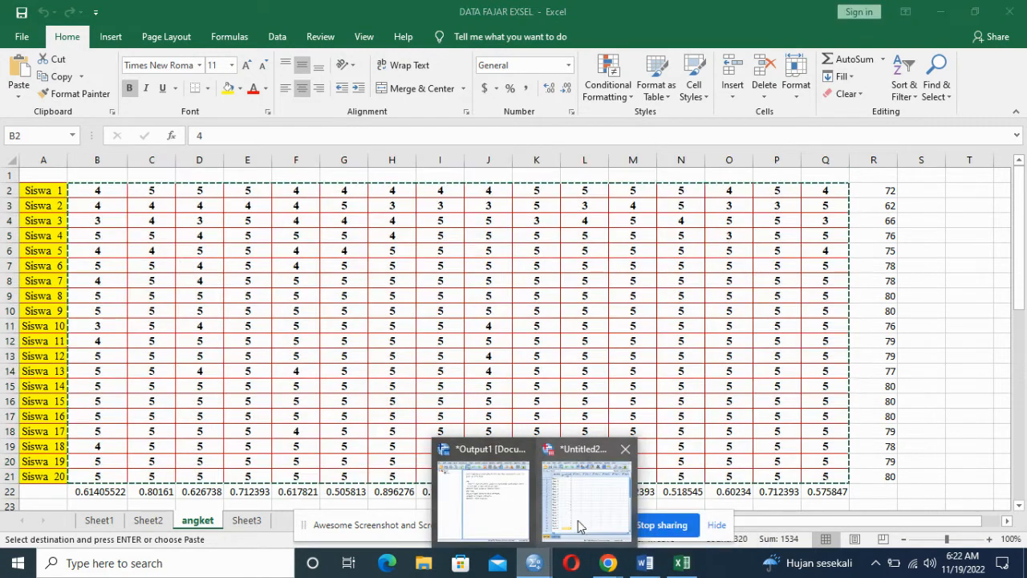
click(593, 521)
drag(672, 138, 943, 458)
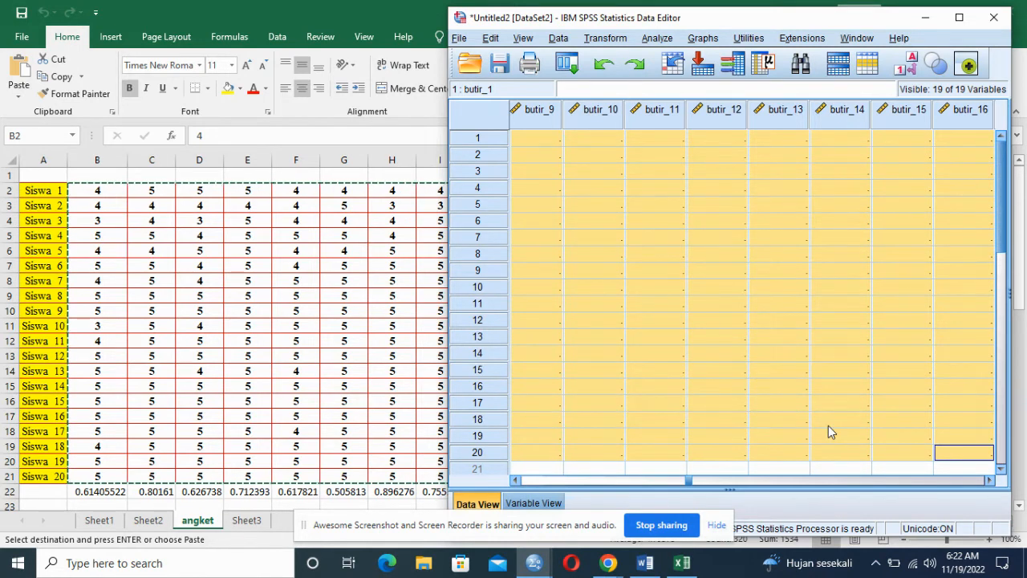
key(ctrl+v)
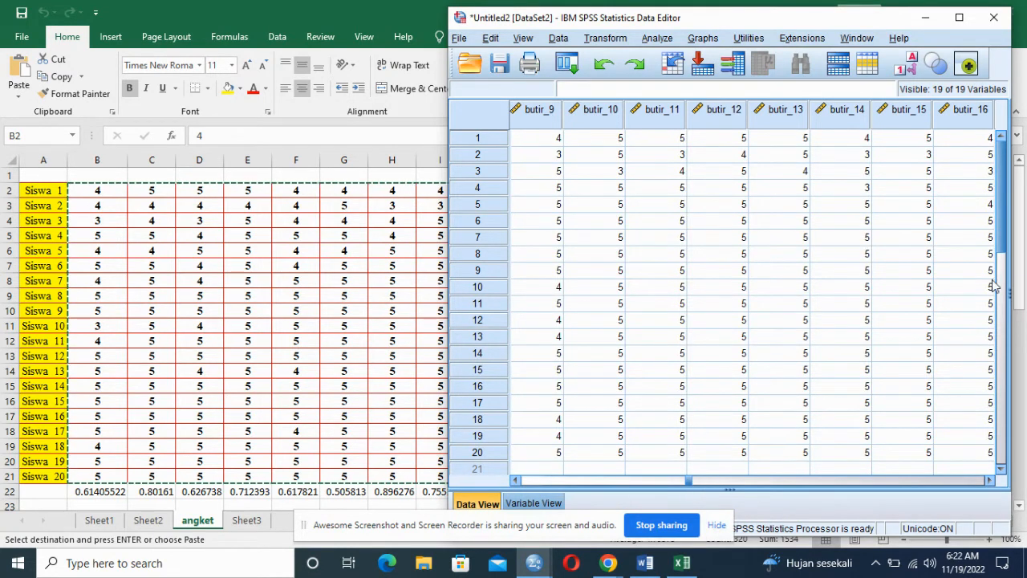
click(764, 423)
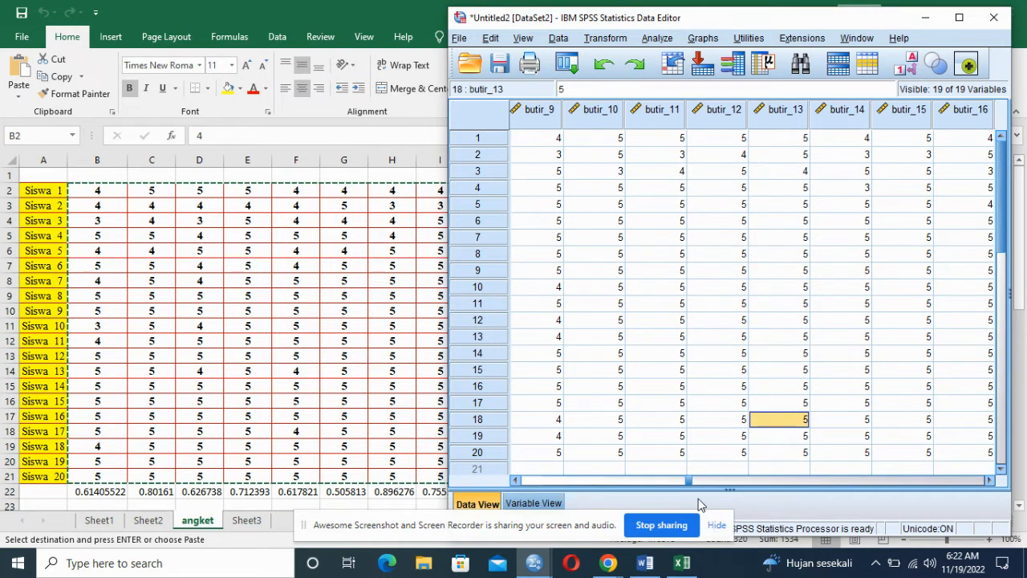
drag(690, 481, 826, 484)
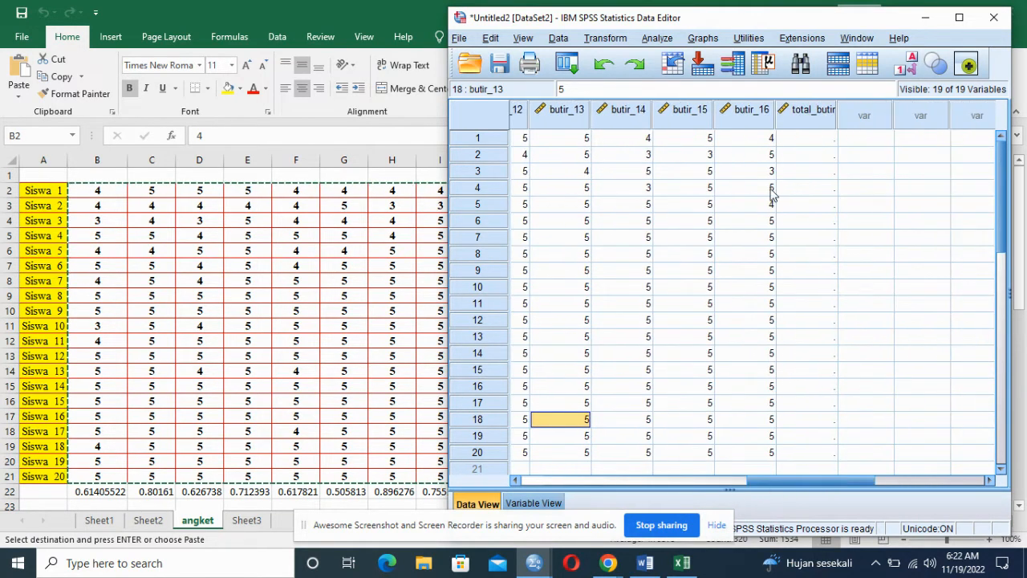
Switch to the Excel workbook and total the first student's scores in S2 with the formula =SUM(B2:Q2)
key(alt+Tab)
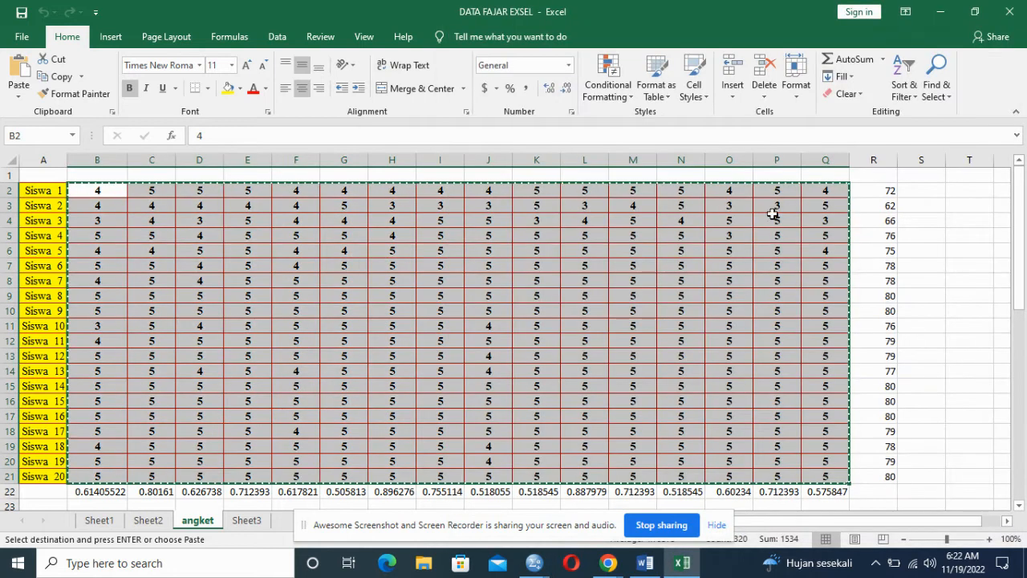
click(883, 192)
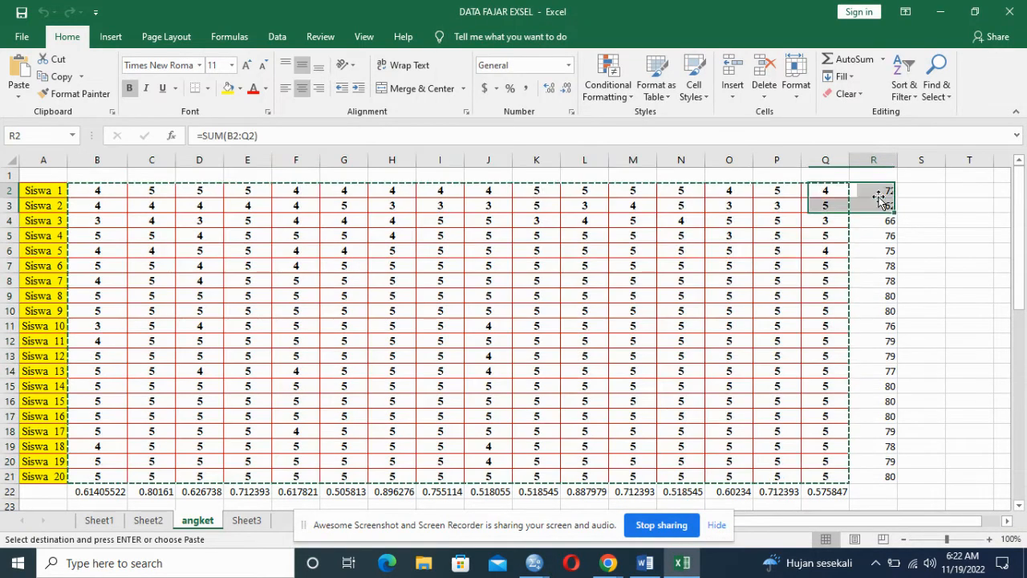
click(930, 190)
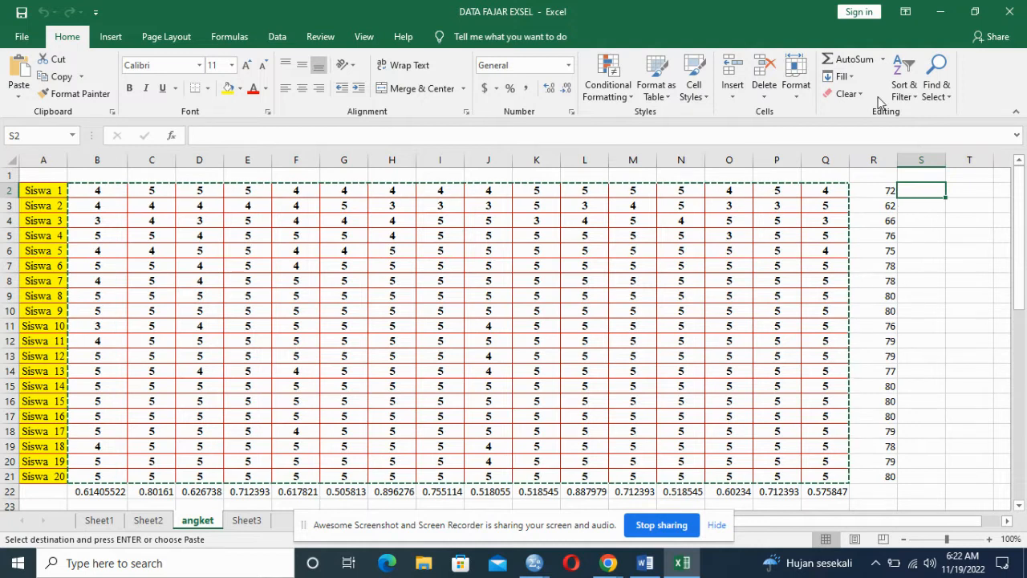
click(882, 63)
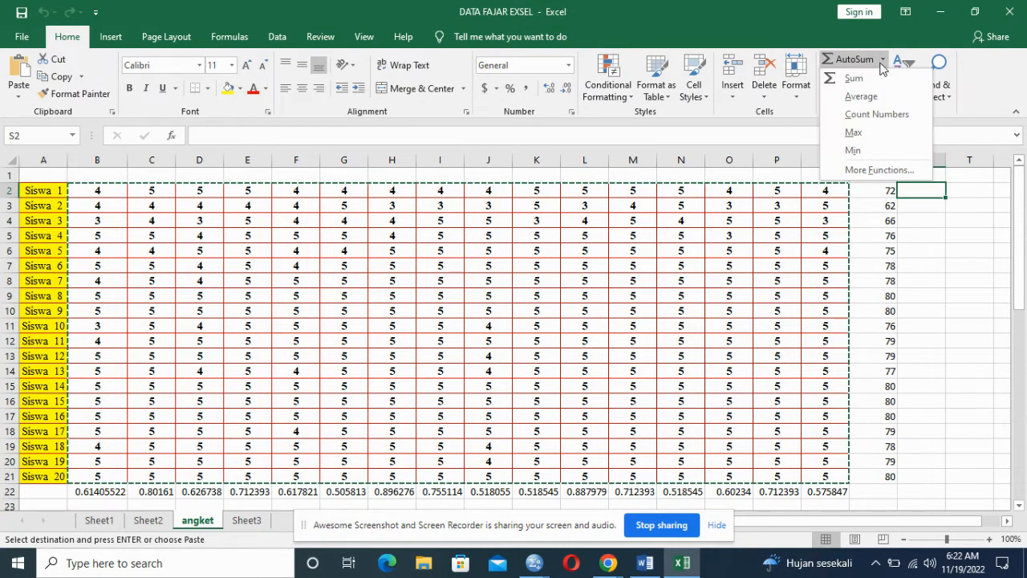
key(Escape)
key(Escape)
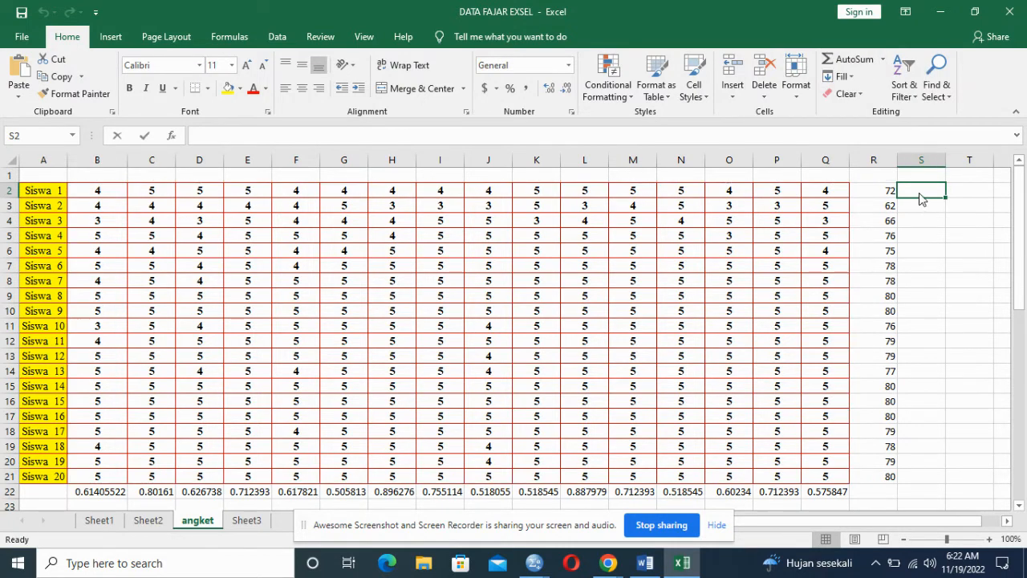
key(alt+=)
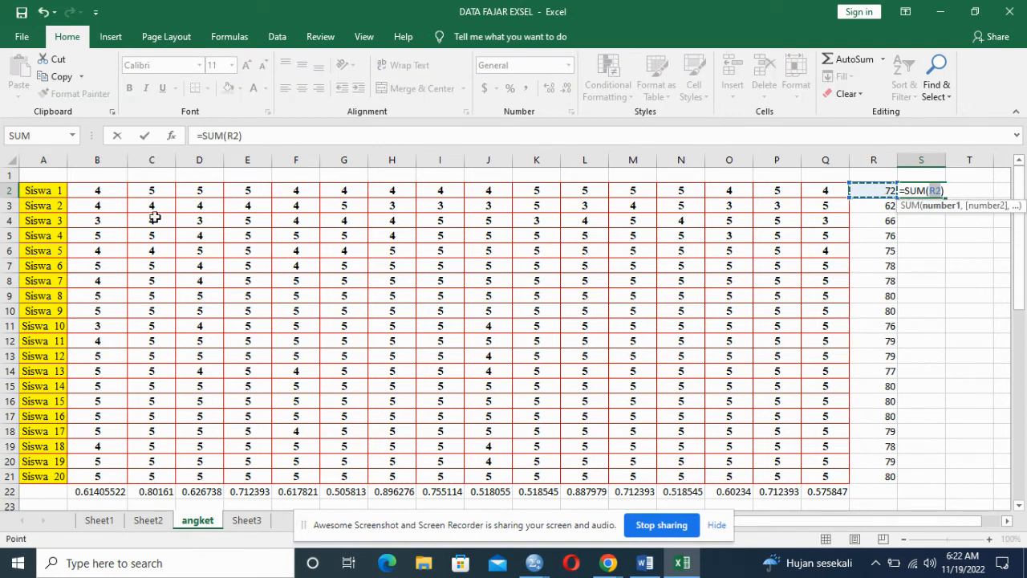
click(100, 193)
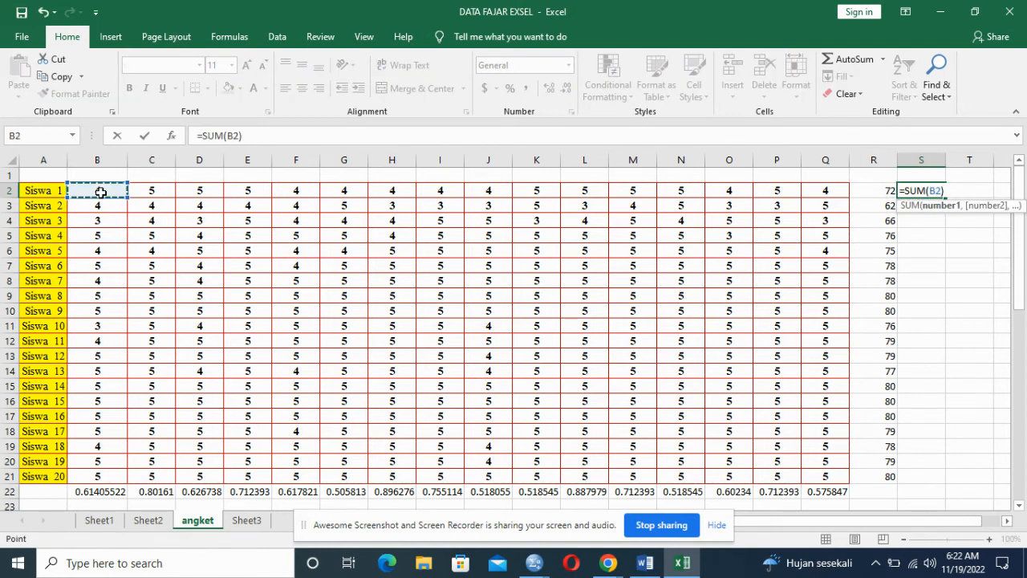
drag(150, 192, 819, 198)
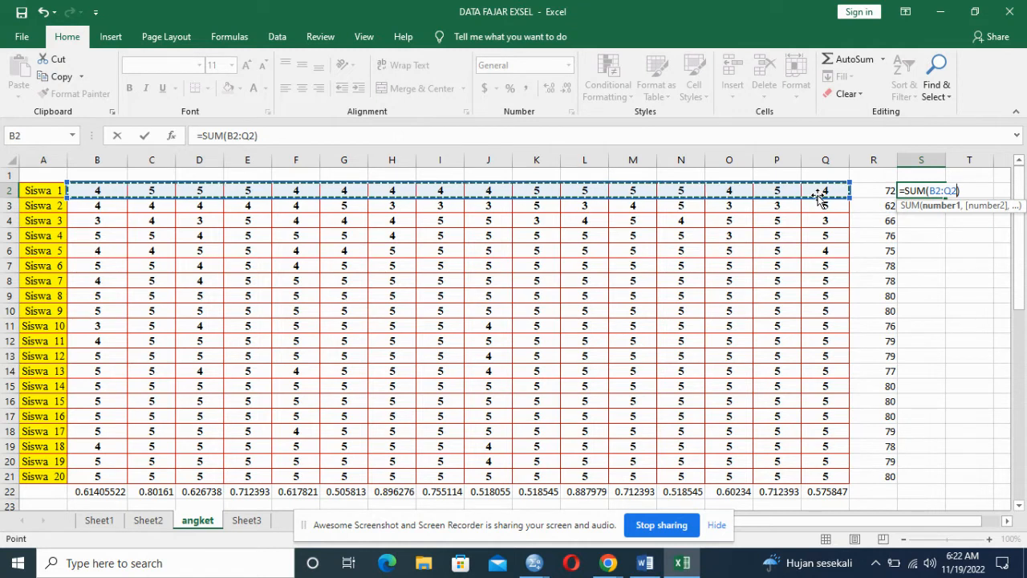
key(Return)
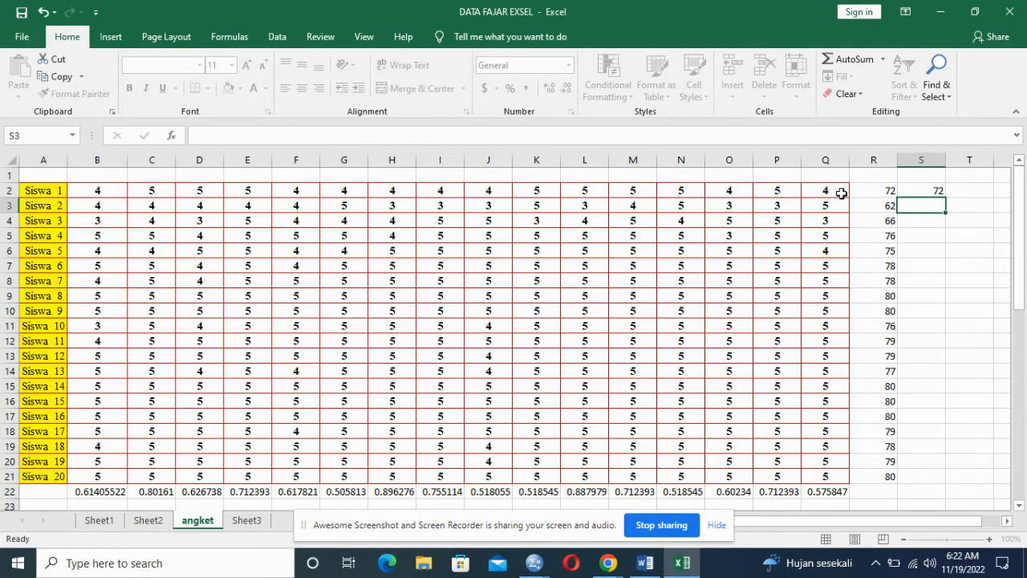
Fill the sum formula in S2 down to S21 for all 20 students
click(926, 188)
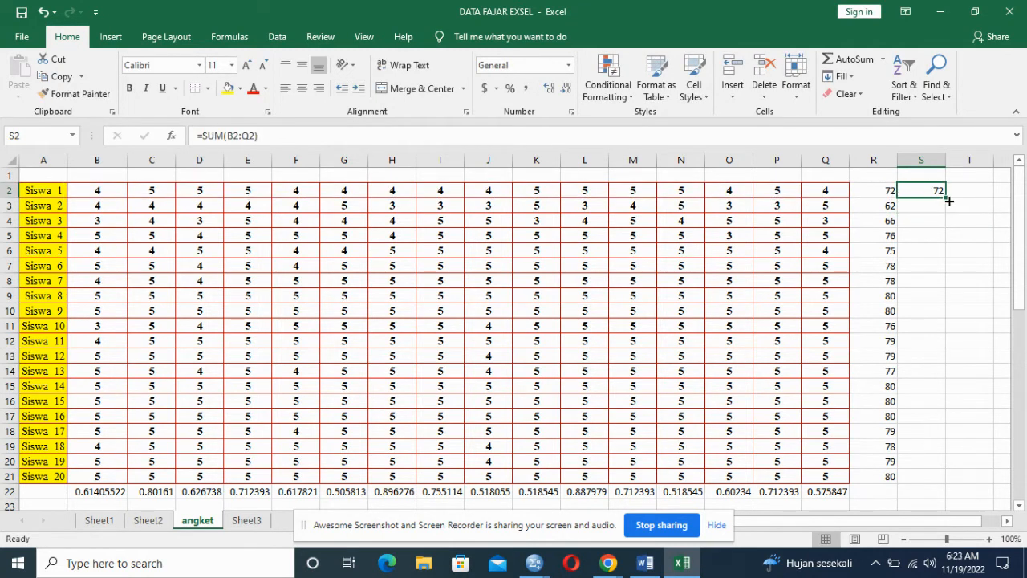
drag(945, 196, 940, 485)
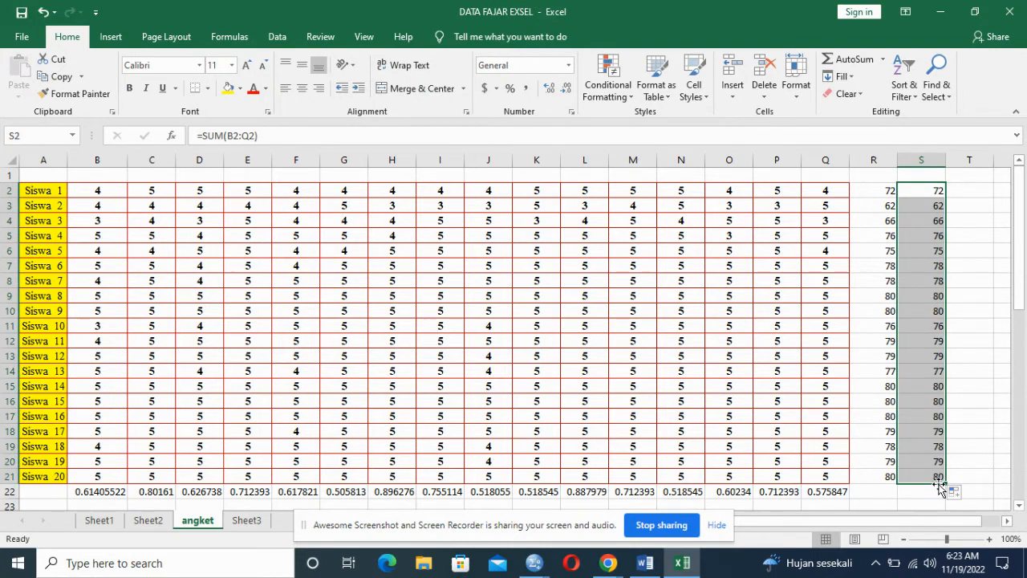
click(890, 488)
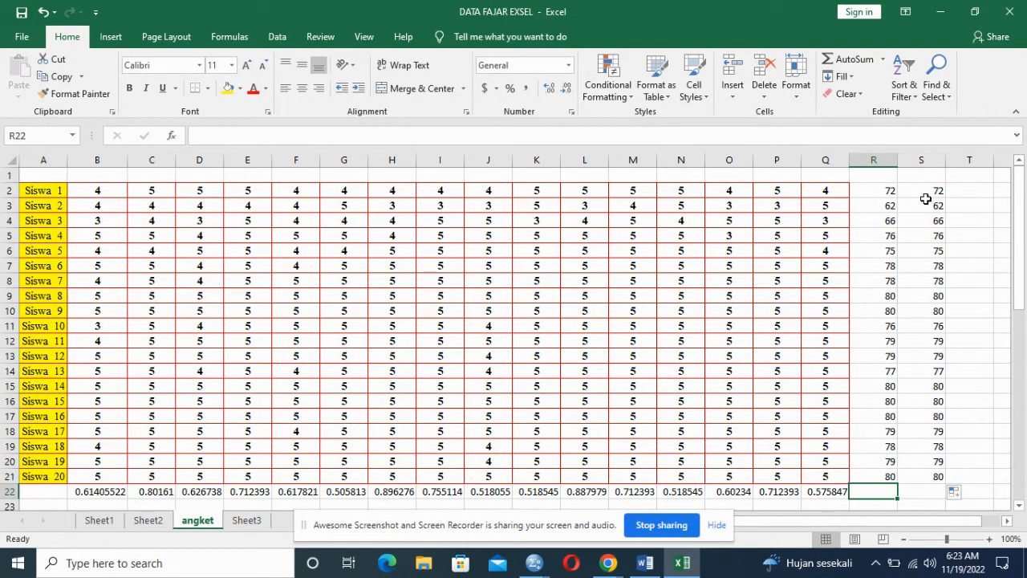
Copy the student totals in S2:S21
drag(925, 193, 935, 479)
key(ctrl+c)
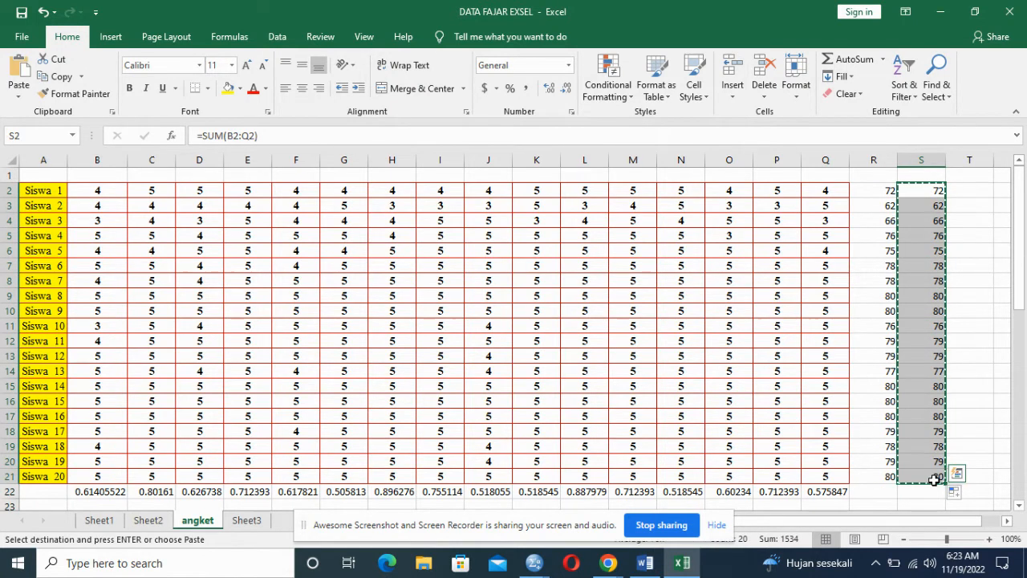
click(956, 491)
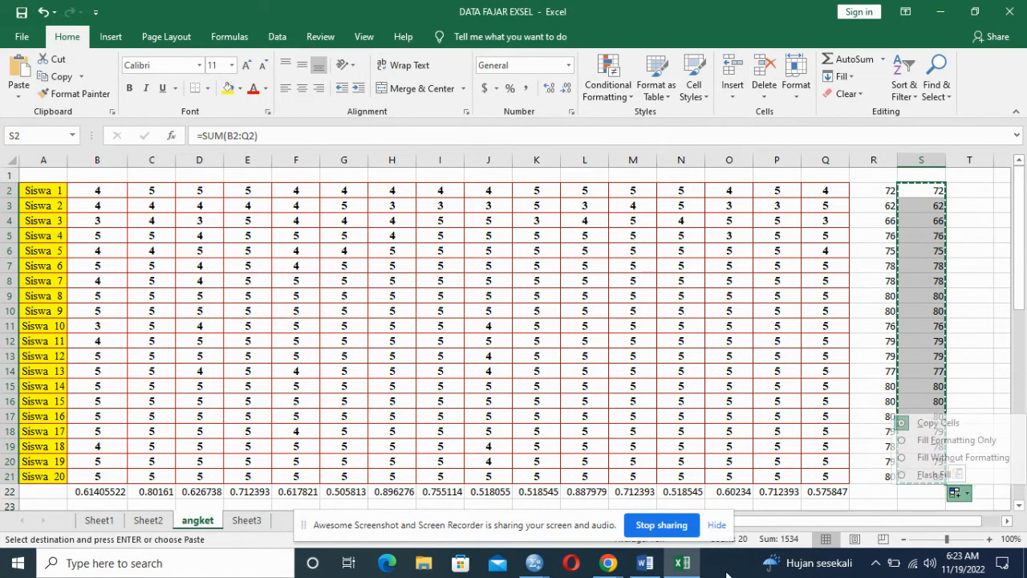
Switch to the SPSS Data Editor and paste the copied totals into rows 1 to 20 of total_butir
click(534, 562)
click(574, 495)
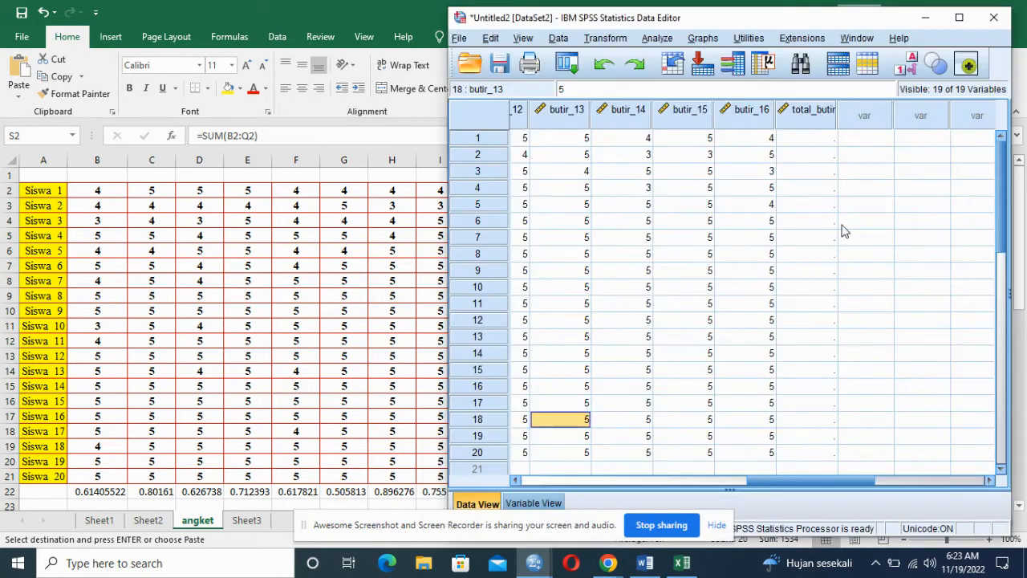
click(809, 140)
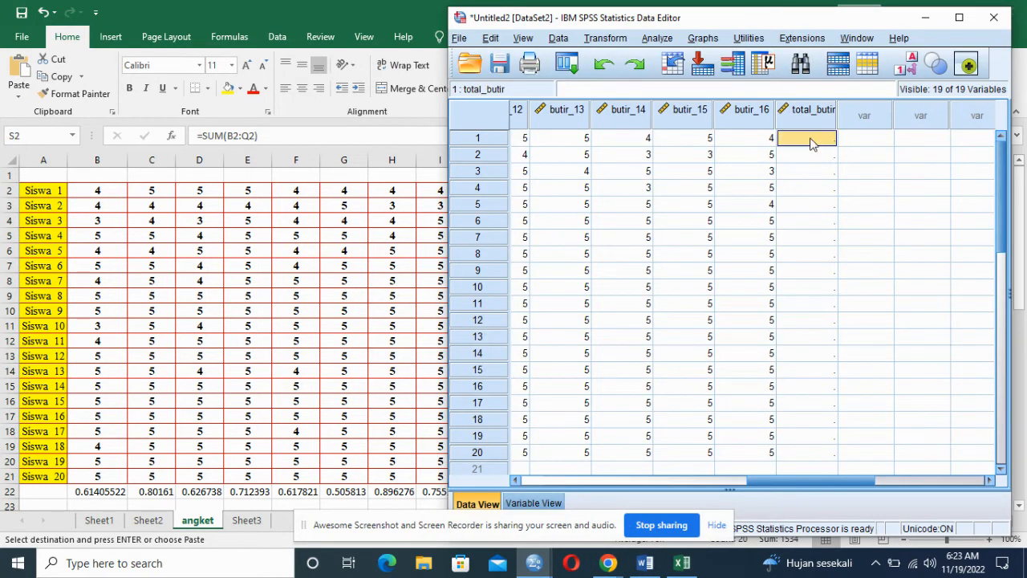
drag(809, 140, 816, 459)
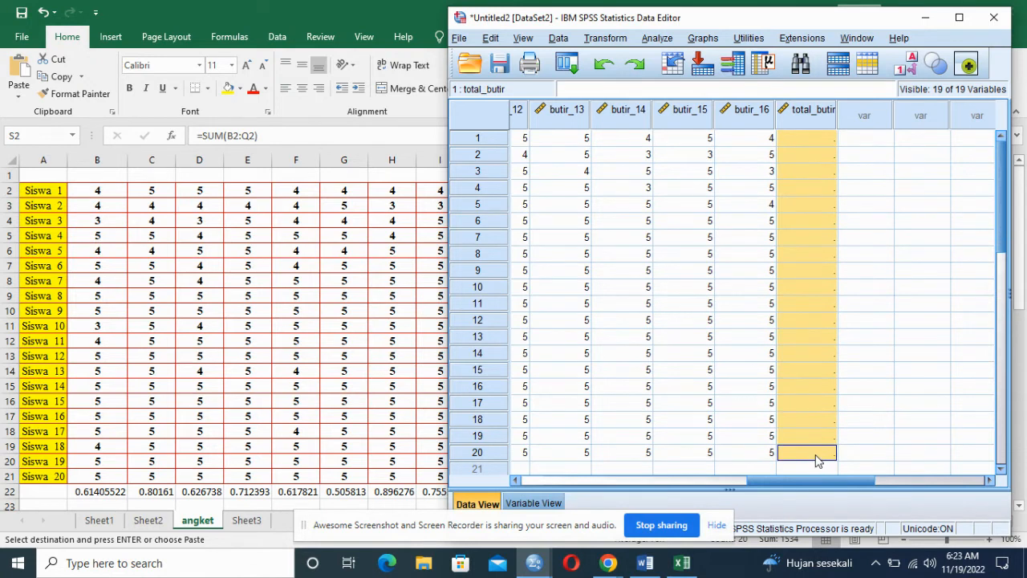
key(ctrl+v)
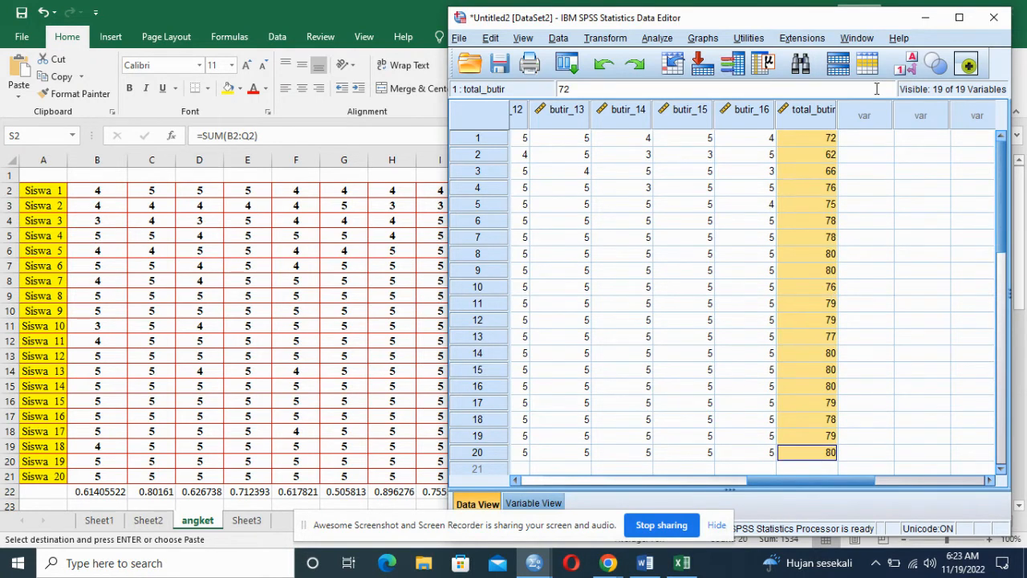
Review the filled dataset in an enlarged Data Editor window from total_butir back to nama, and restore the window size
click(958, 18)
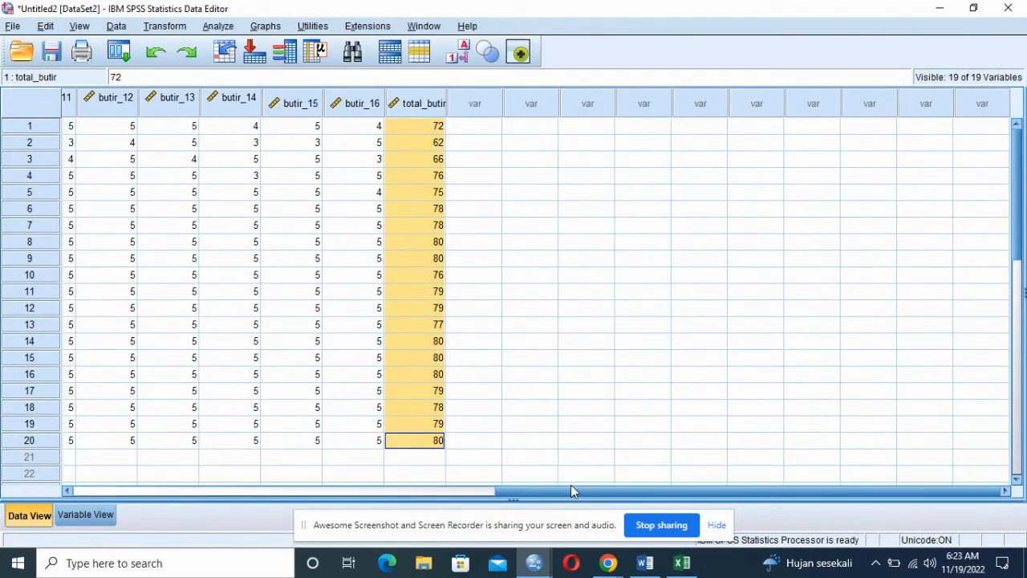
drag(572, 491, 103, 482)
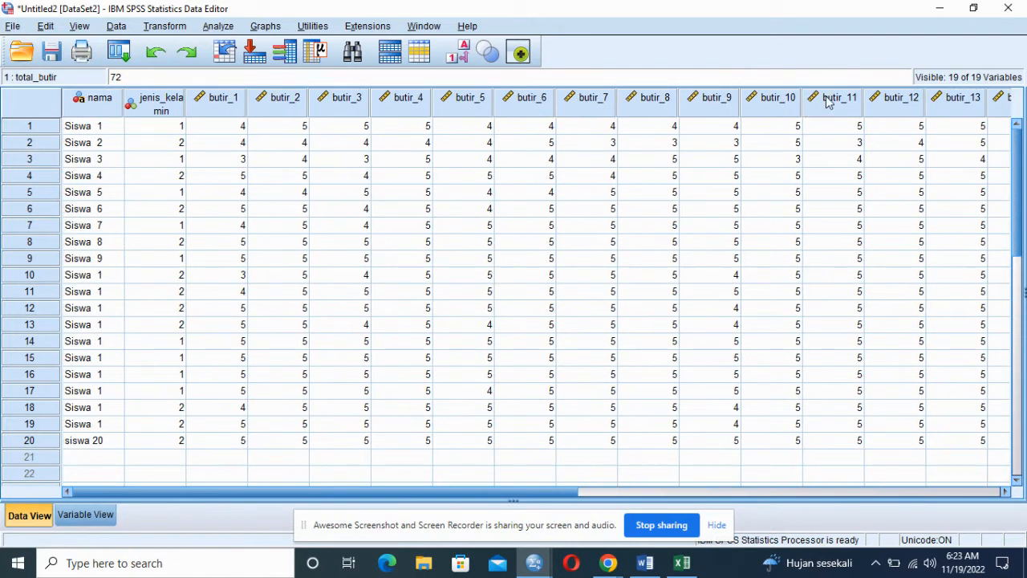
click(973, 7)
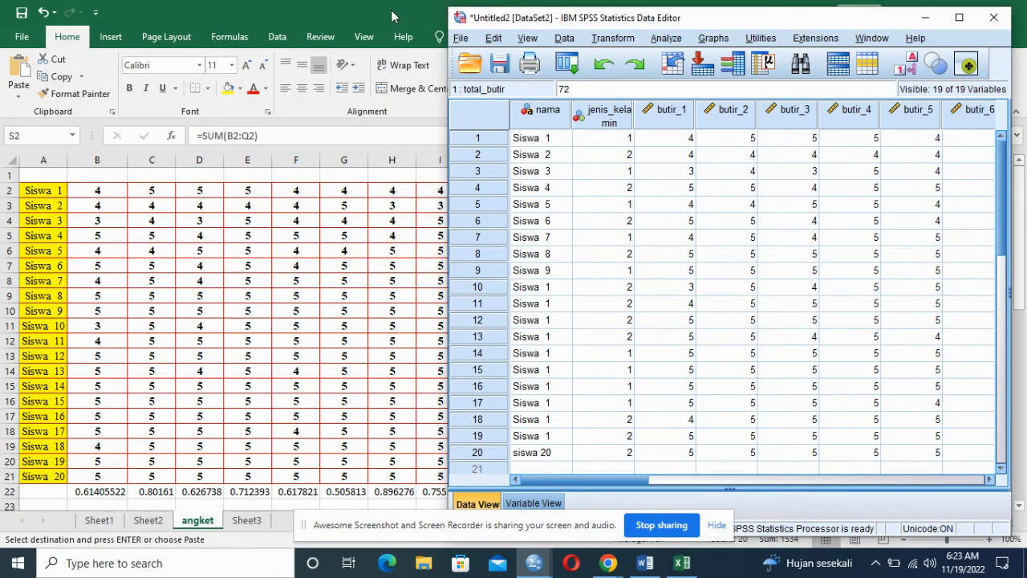
Minimize the Excel workbook to bring the ANALISIS ANGKET Word document into view beside the SPSS Data Editor
click(391, 10)
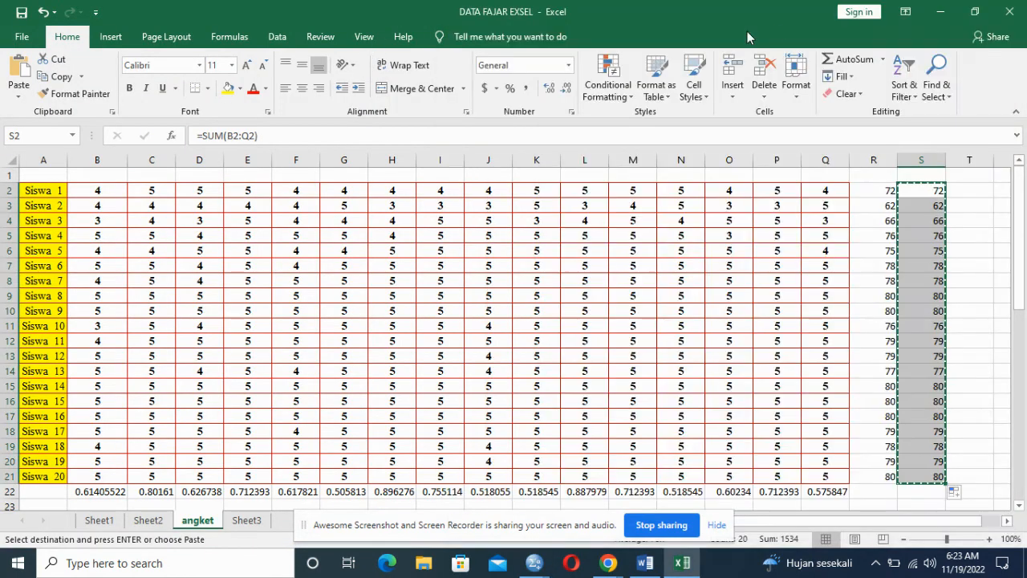
click(942, 11)
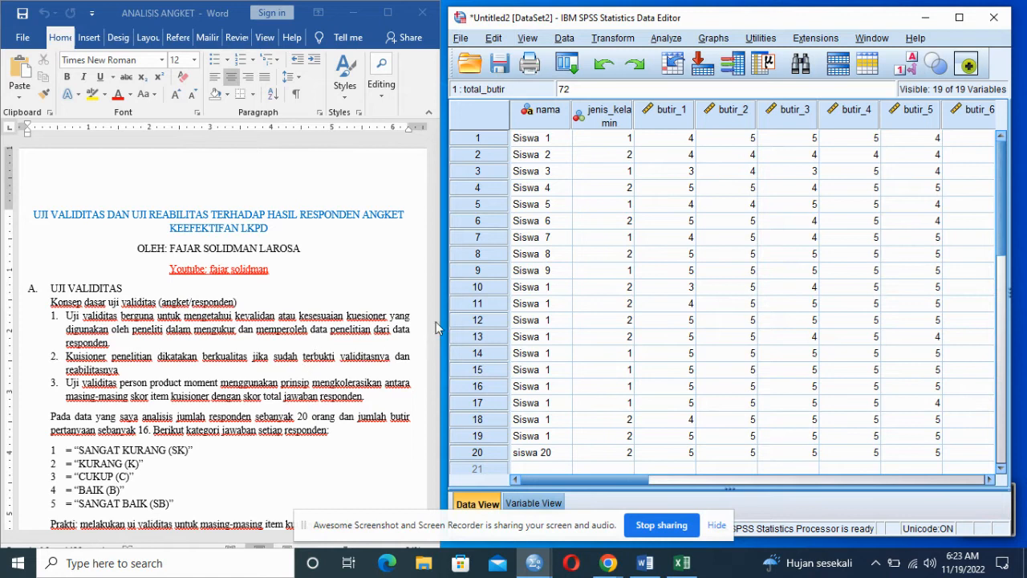
Review the ANALISIS ANGKET document in Word down to the jenis kelamin frequency table and its interpretation
click(393, 263)
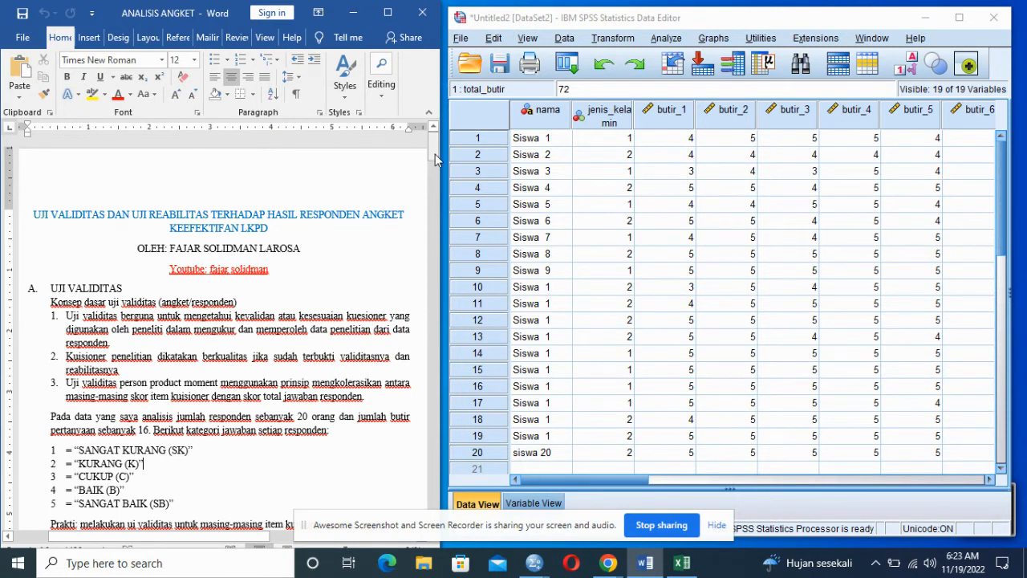
drag(436, 153, 434, 277)
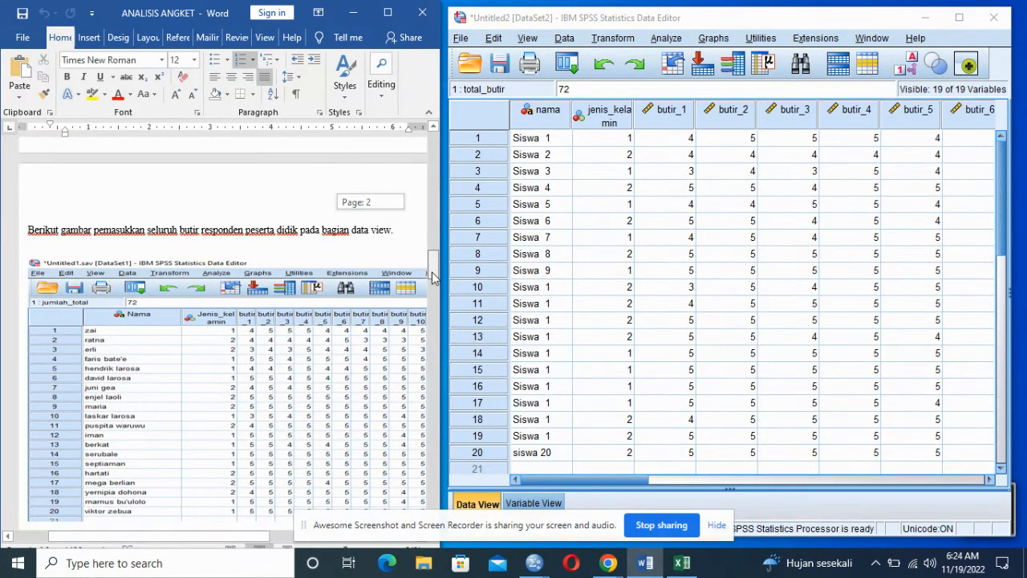
scroll(433, 288, down, 5)
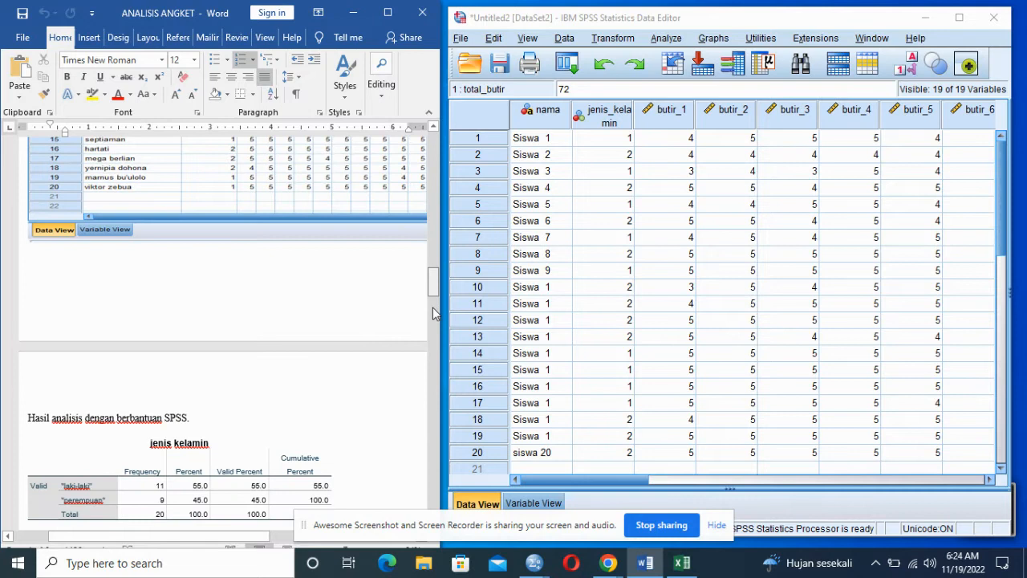
scroll(433, 320, up, 3)
drag(434, 260, 423, 283)
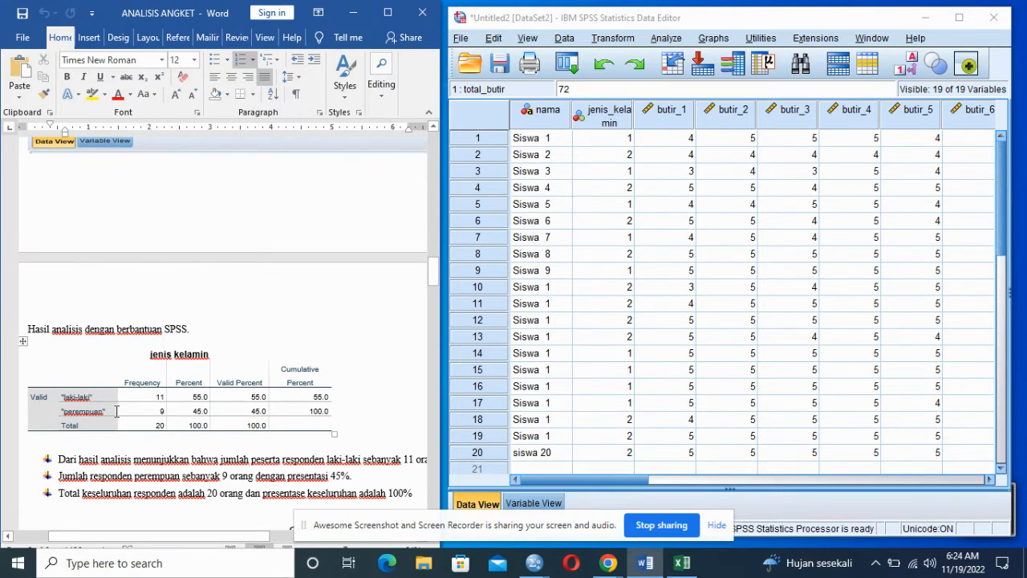
In the SPSS Data Editor, run a Frequencies analysis on nama and jenis kelamin with frequency tables displayed
click(596, 320)
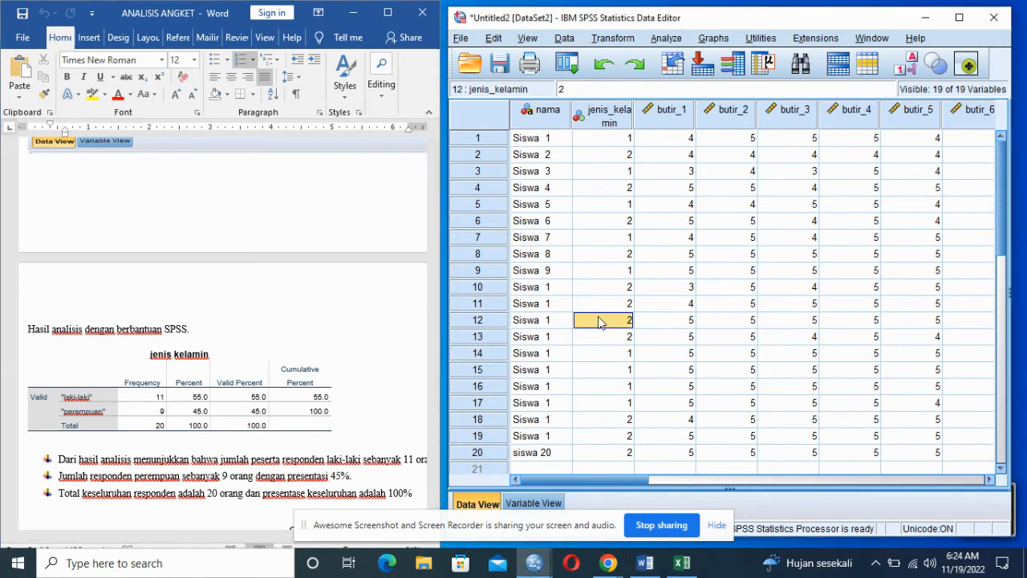
click(665, 38)
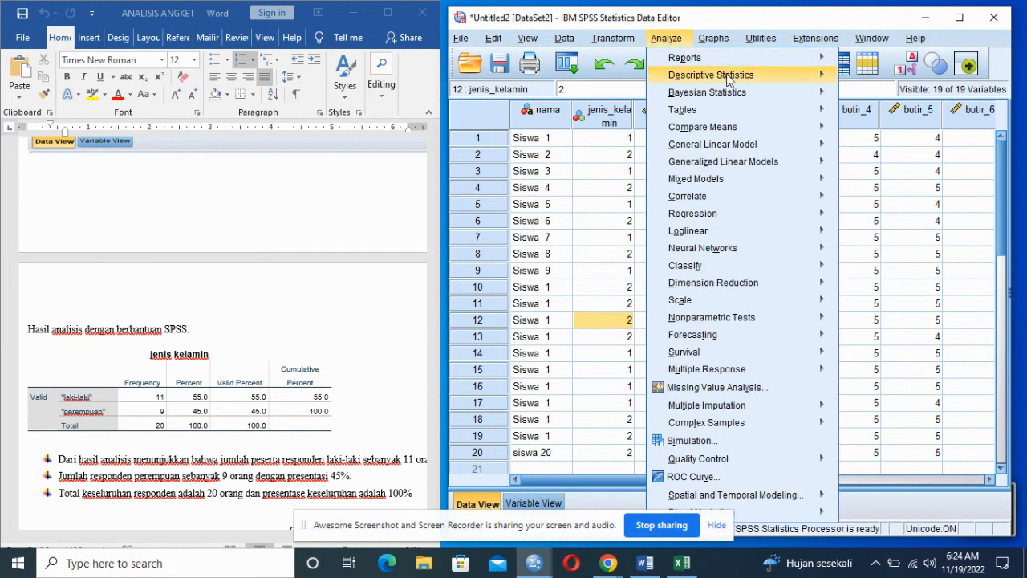
mouse_move(730, 77)
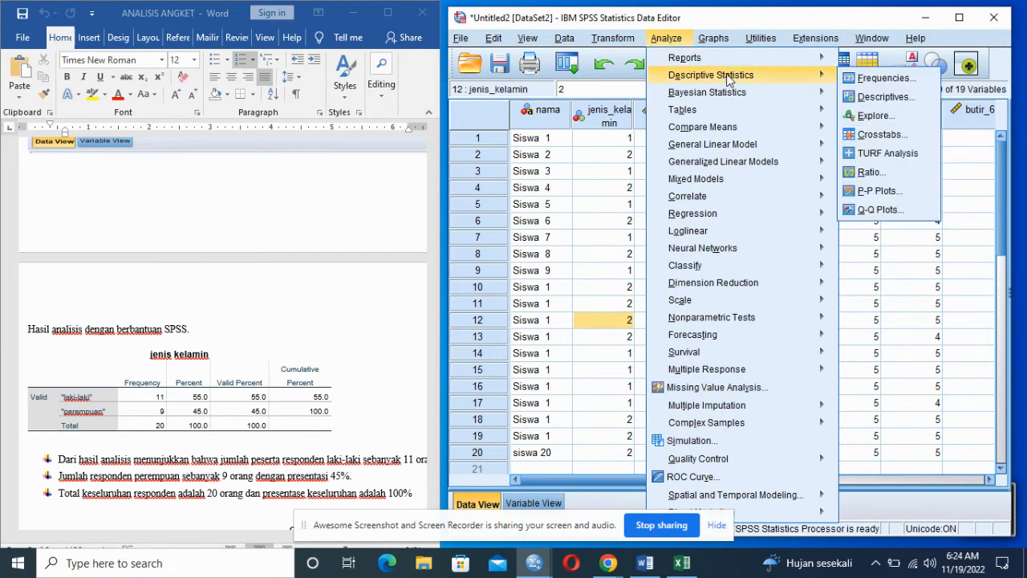
click(861, 78)
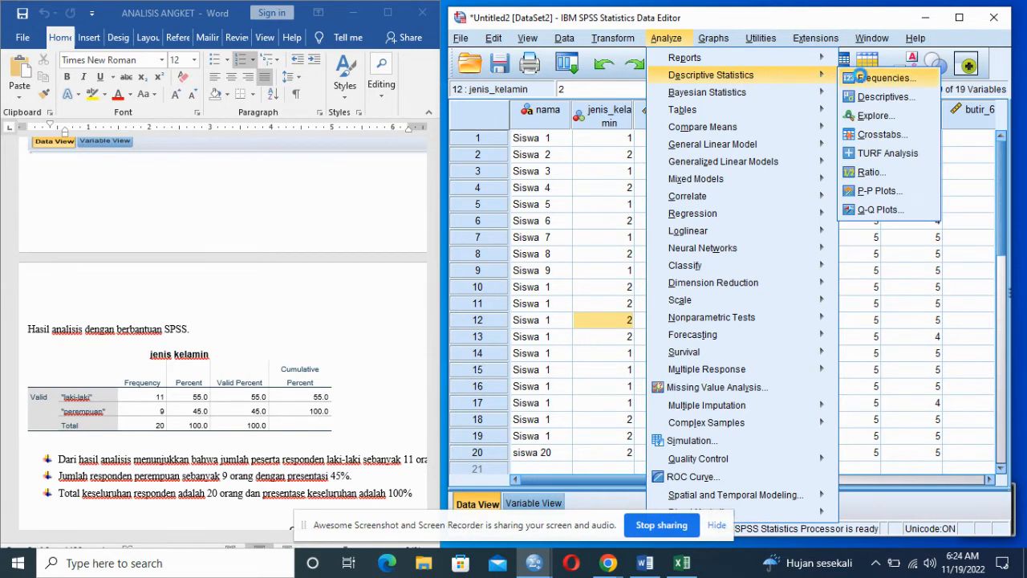
click(408, 219)
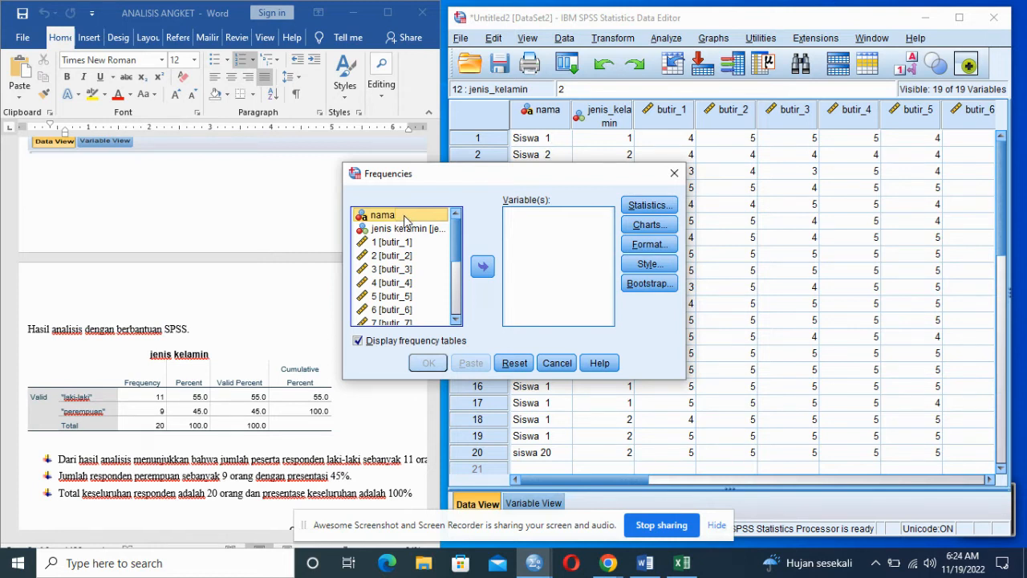
key(shift+Down)
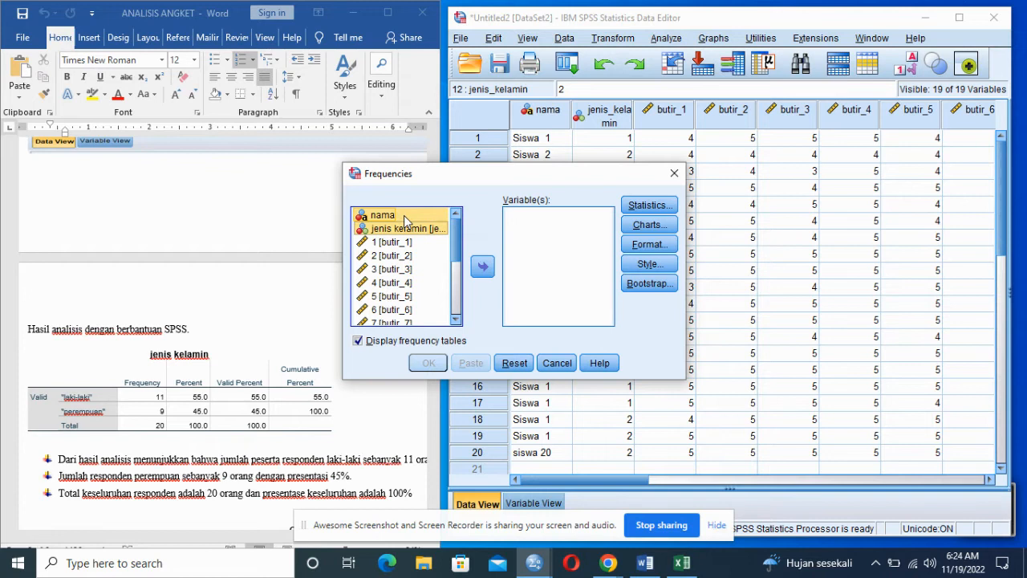
click(483, 269)
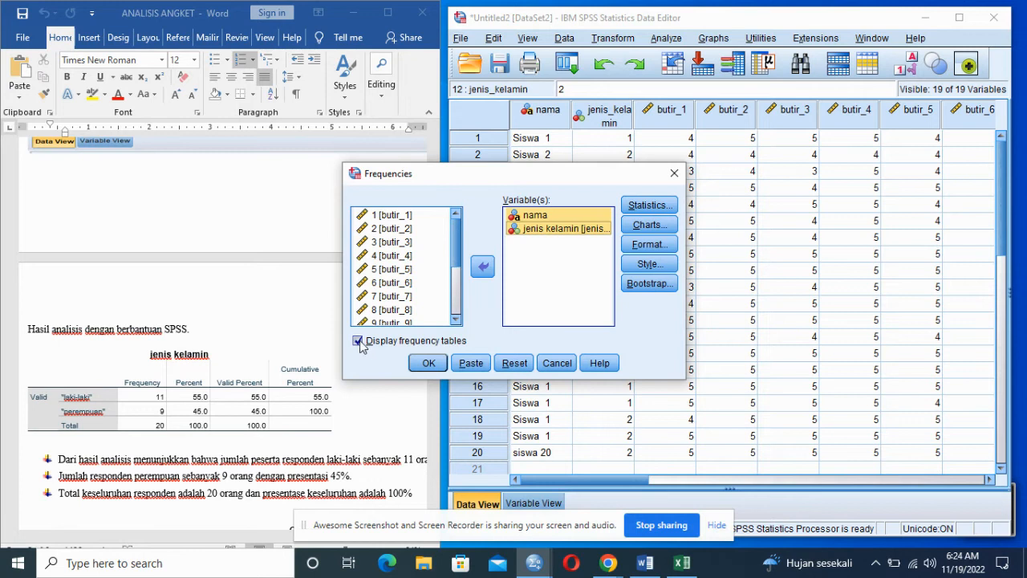
click(421, 365)
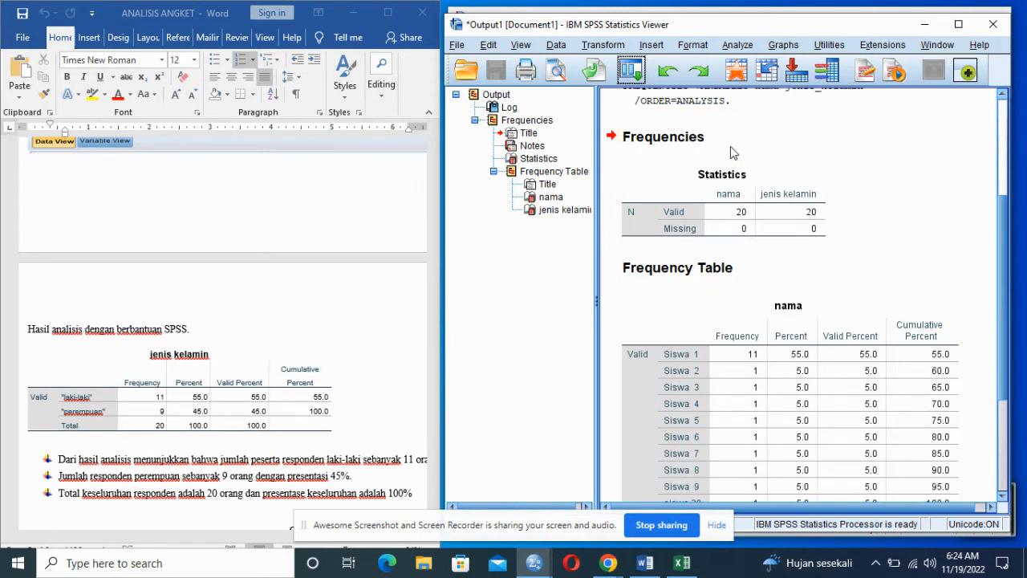
Examine the Frequencies output from the log to the nama and jenis kelamin tables, comparing gender counts and percentages with the Word document
scroll(1005, 172, up, 5)
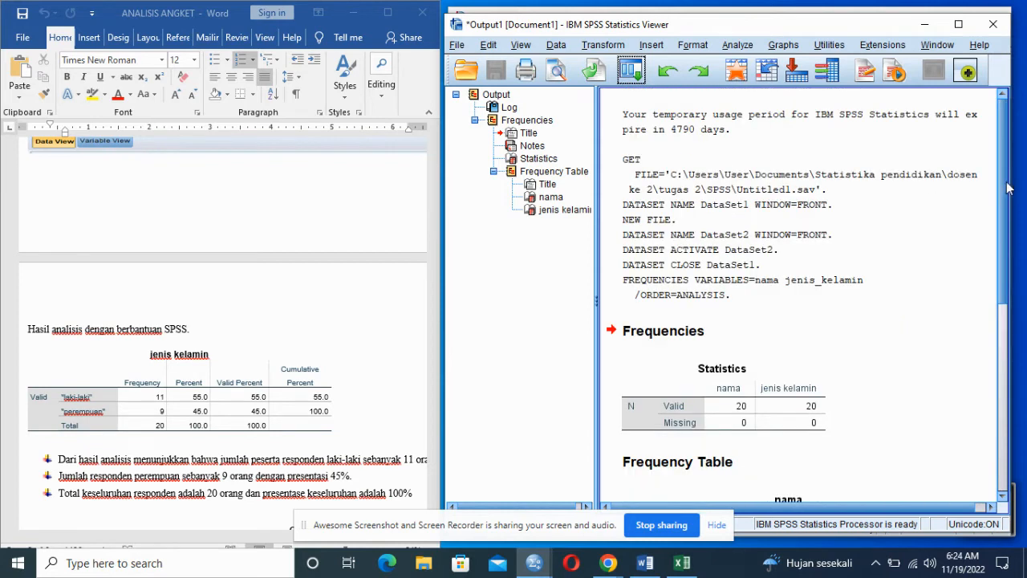
drag(1004, 183, 1011, 391)
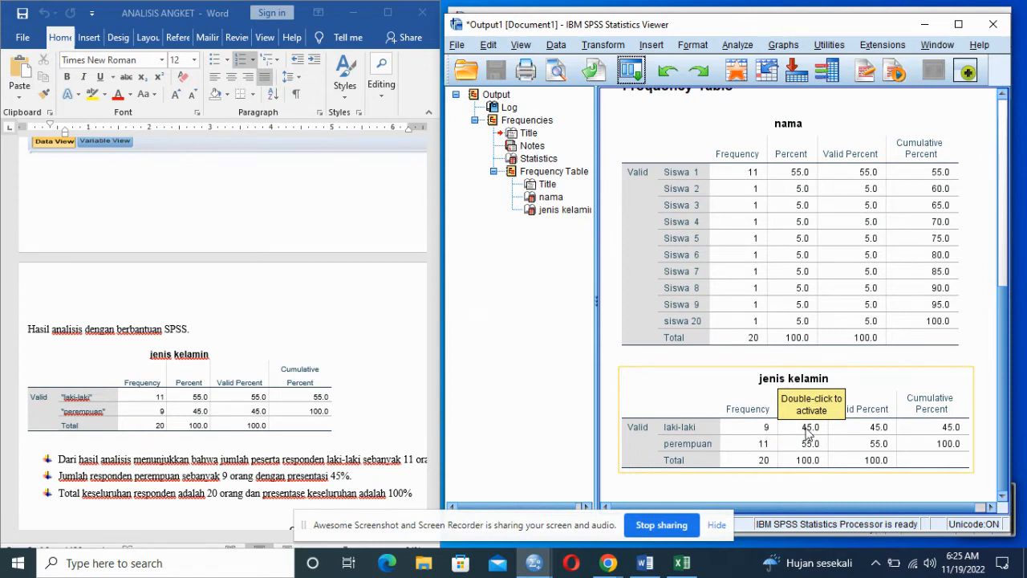
click(761, 445)
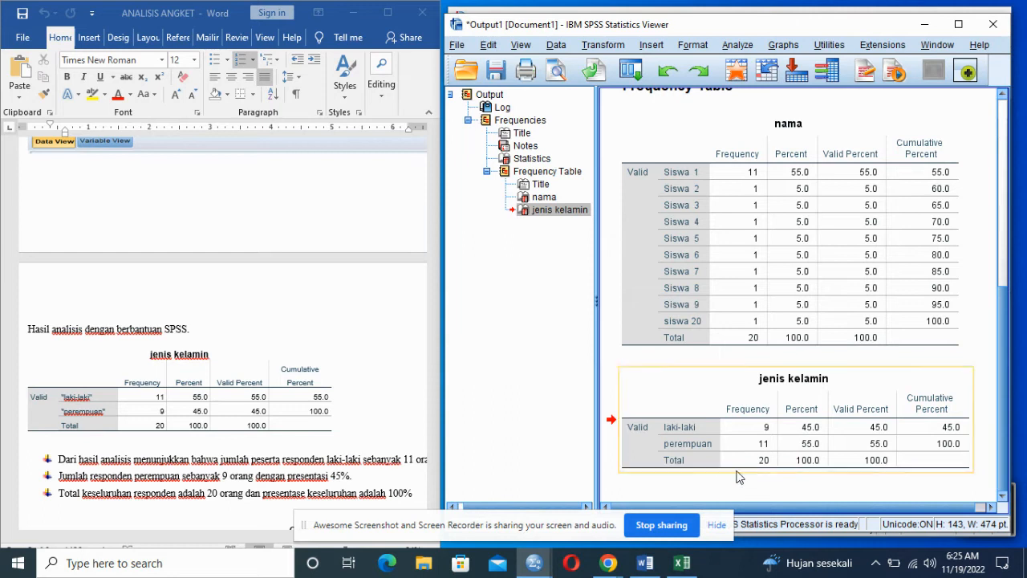
right_click(706, 377)
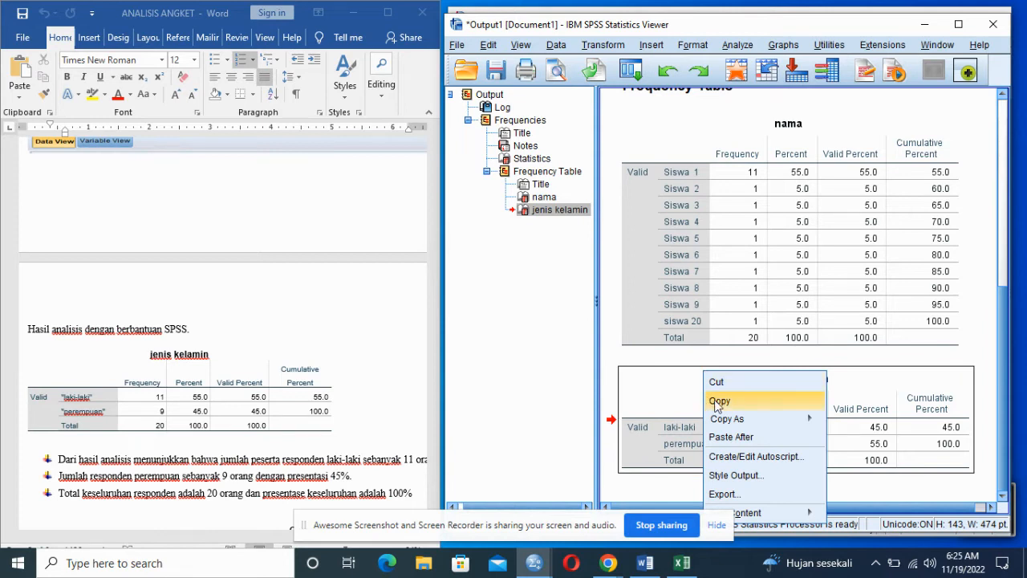
click(608, 365)
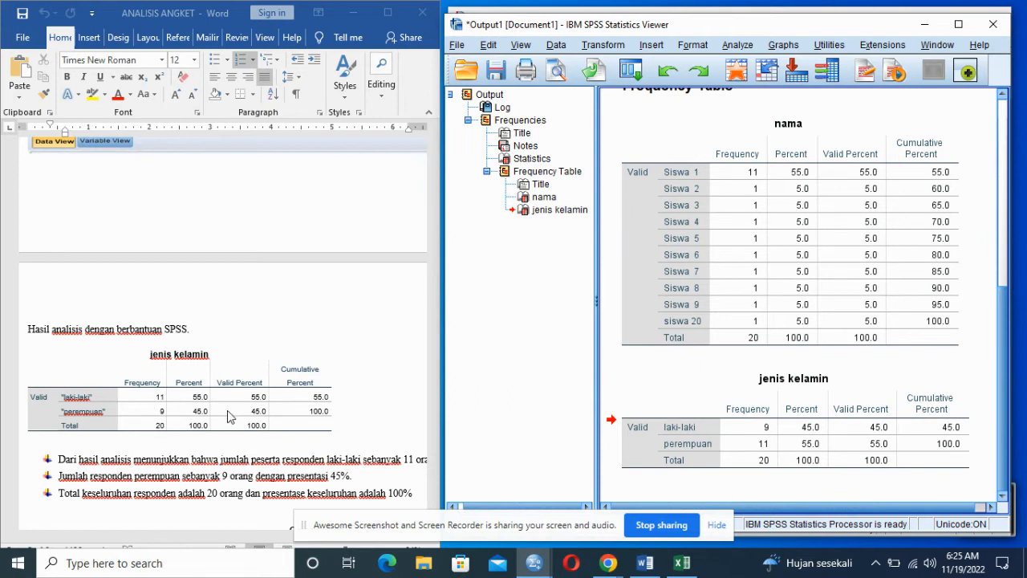
click(662, 254)
Look at the Correlations table below the gender results in the Word document
click(380, 312)
drag(434, 270, 434, 291)
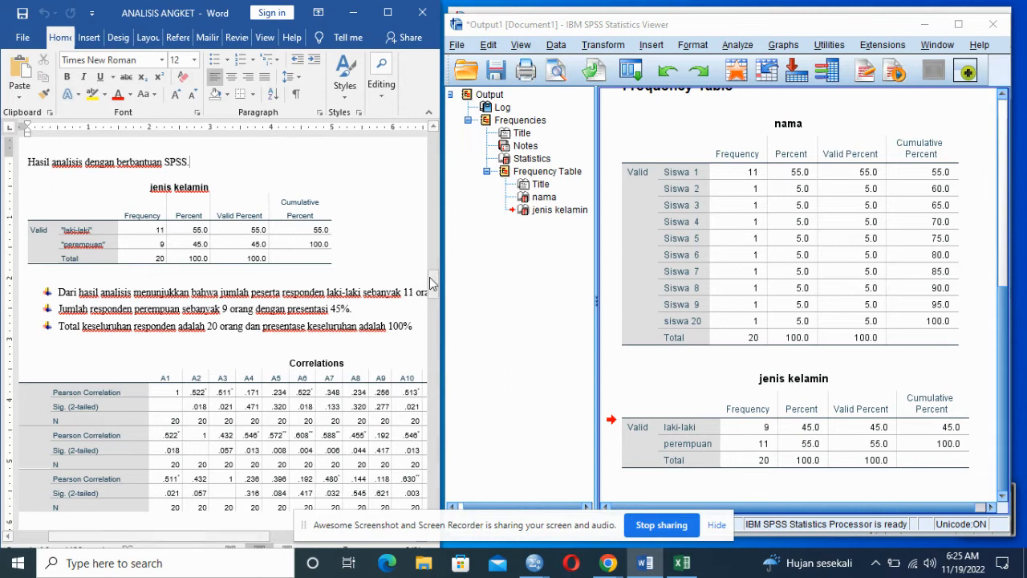
drag(433, 284, 433, 292)
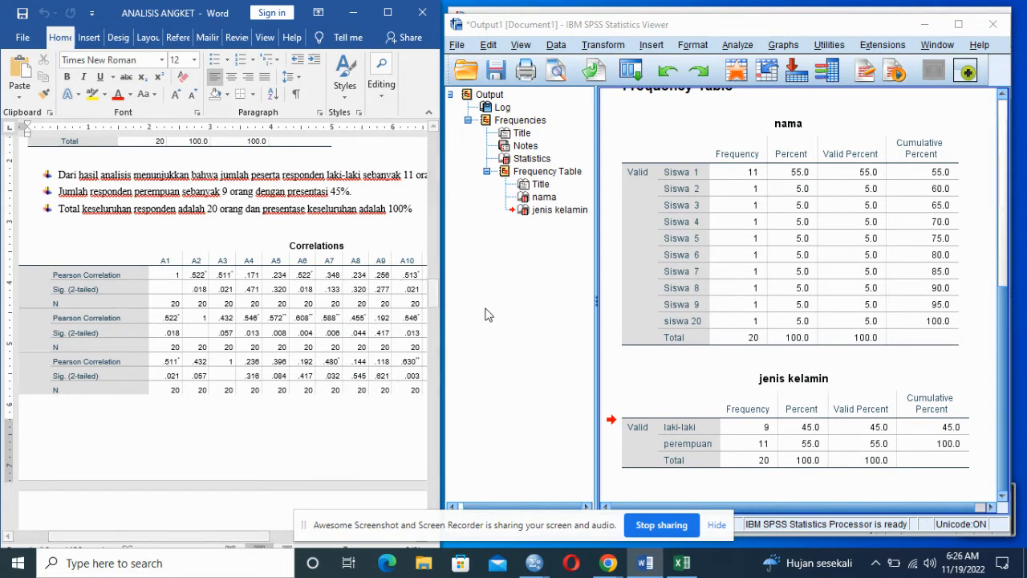
Minimize the output window and run a two-tailed Pearson Bivariate Correlation on butir_1 to butir_16 and total_butir, flagging significant correlations
click(543, 301)
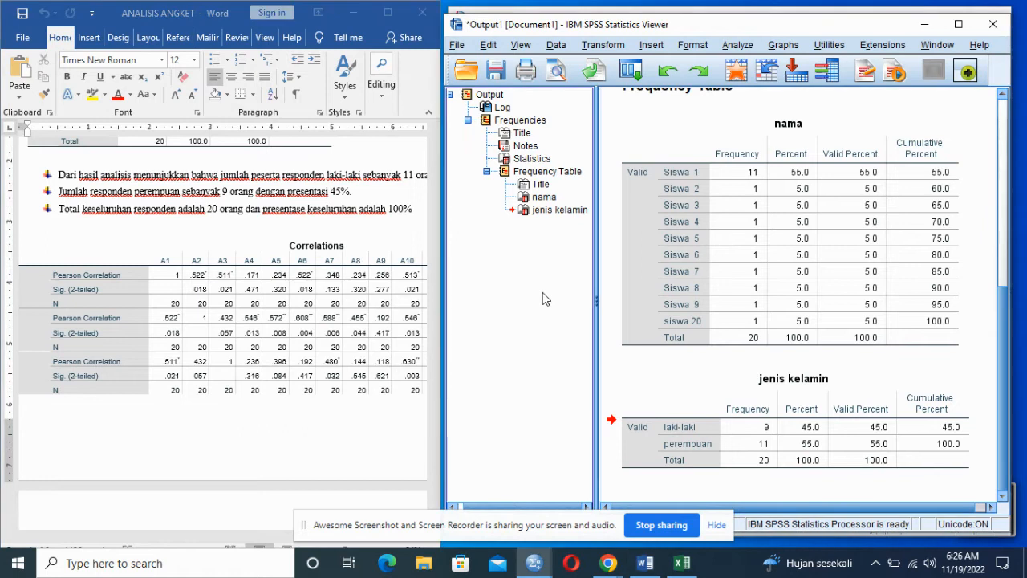
click(924, 27)
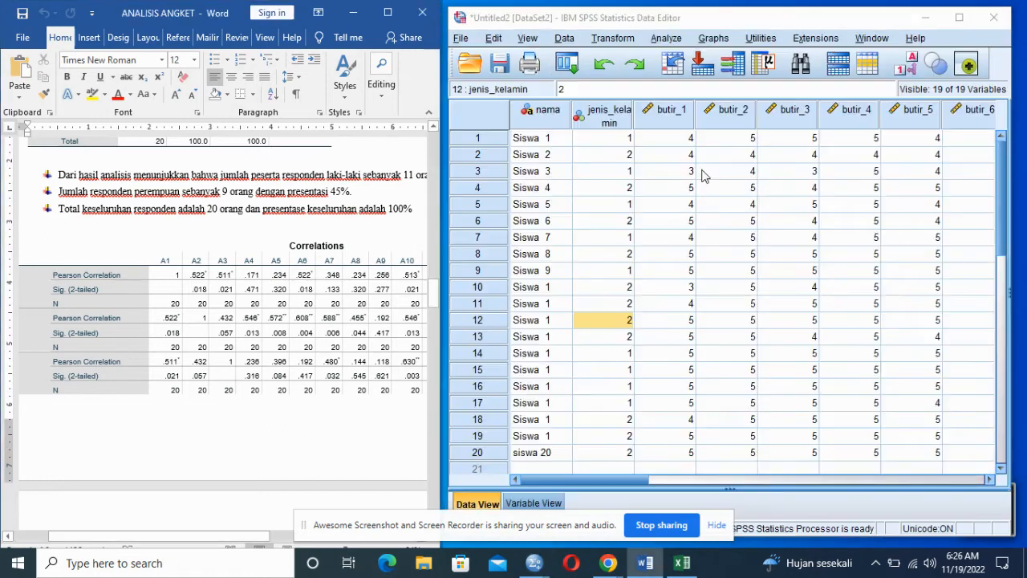
click(663, 42)
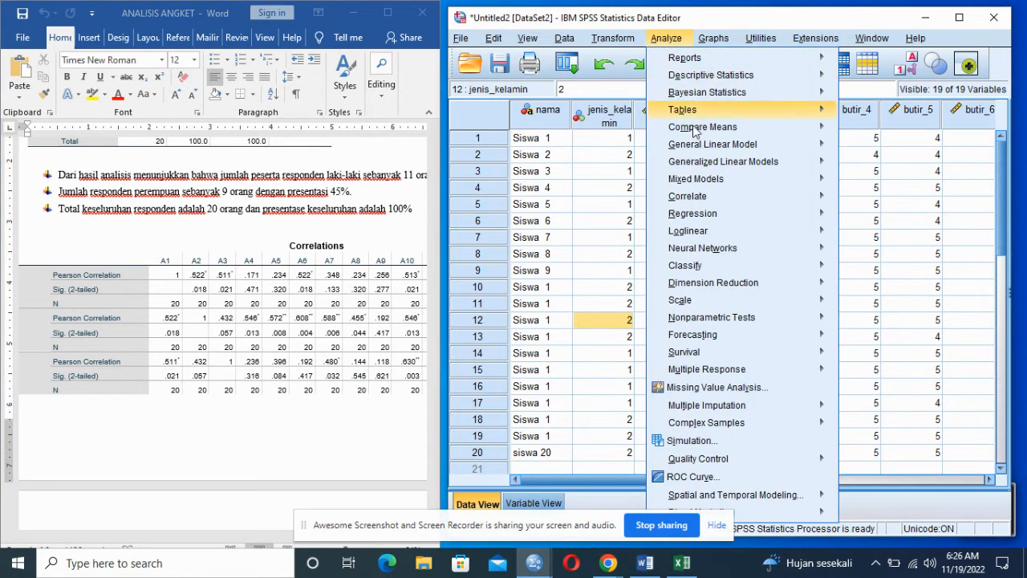
mouse_move(709, 199)
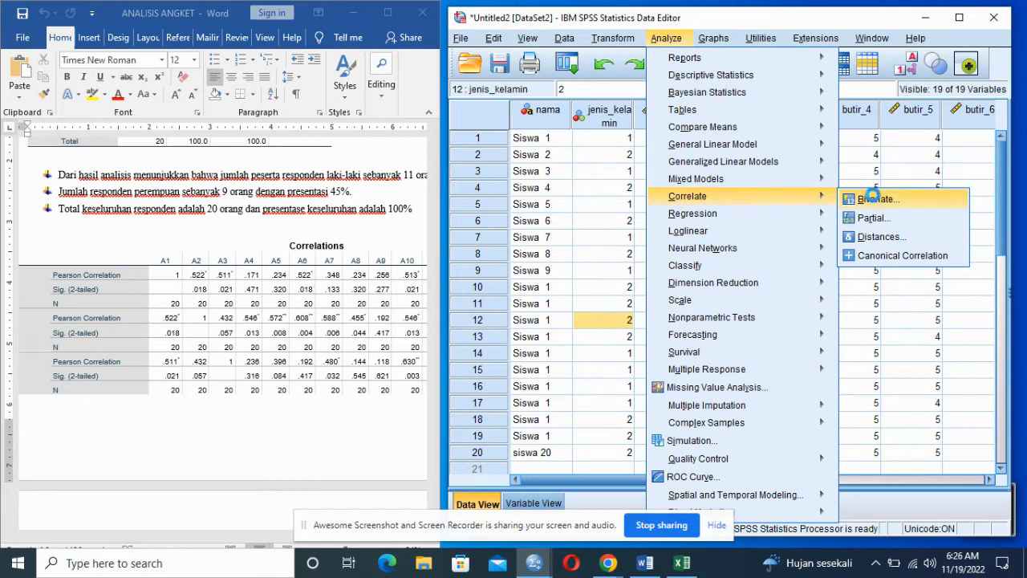
click(875, 200)
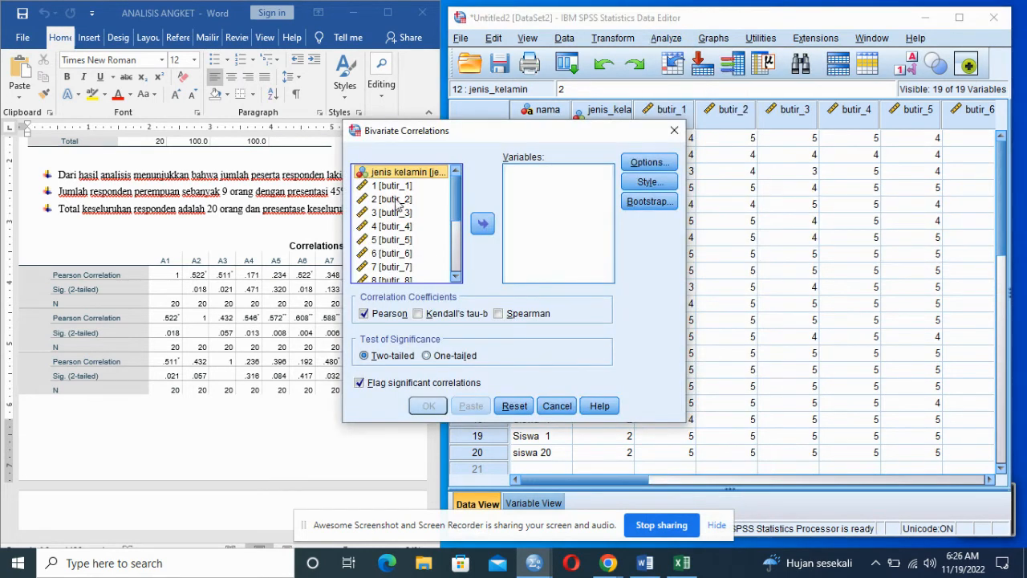
click(395, 186)
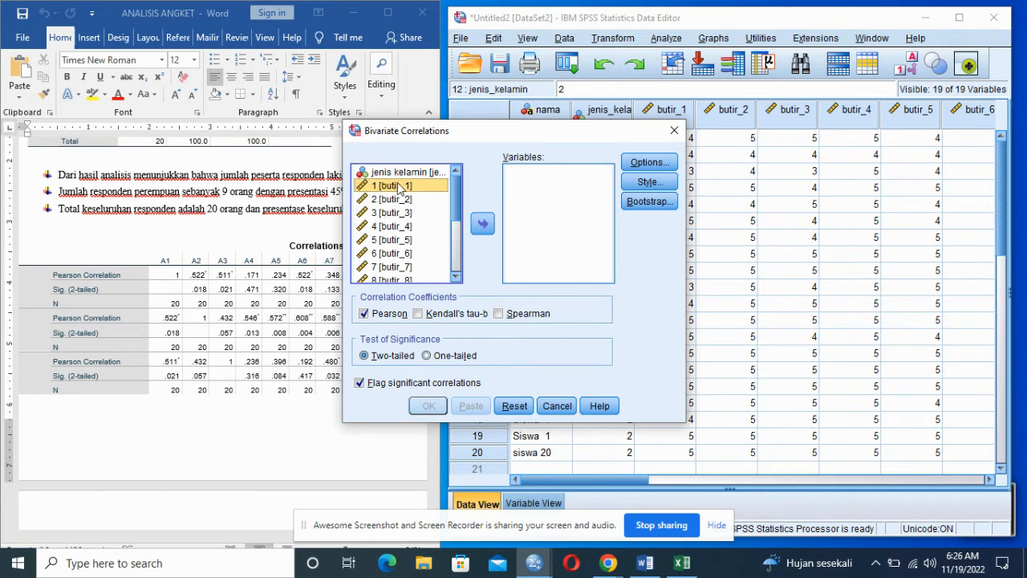
key(shift+Down)
key(shift+Down)
key(shift+Down)
key(shift+Down)
key(shift+Down)
key(shift+Down)
key(shift+Down)
key(shift+Down)
key(shift+Down)
key(shift+Down)
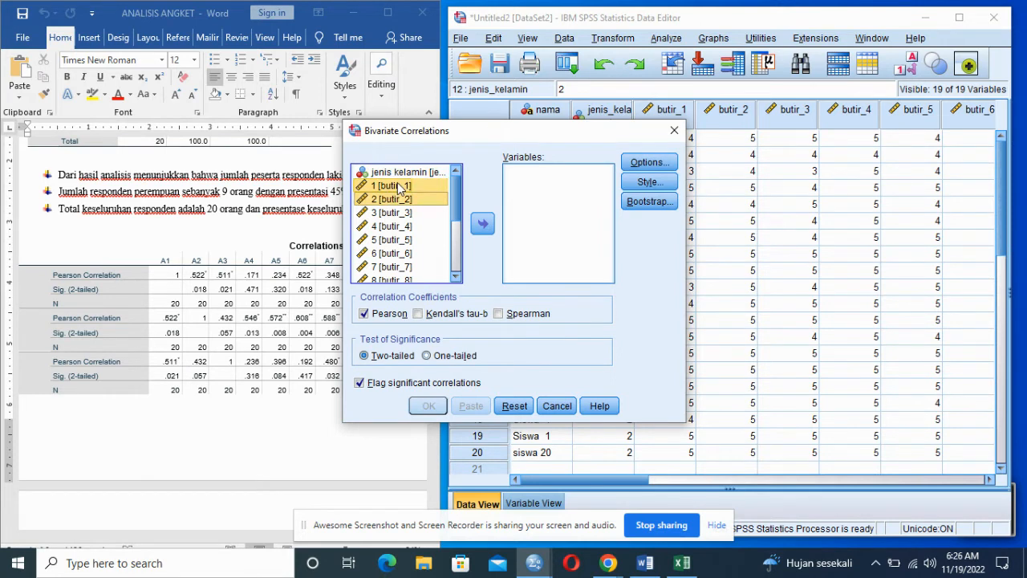
key(shift+Down)
key(shift+Down)
key(shift+Down)
key(shift+Down)
key(shift+Down)
key(shift+Down)
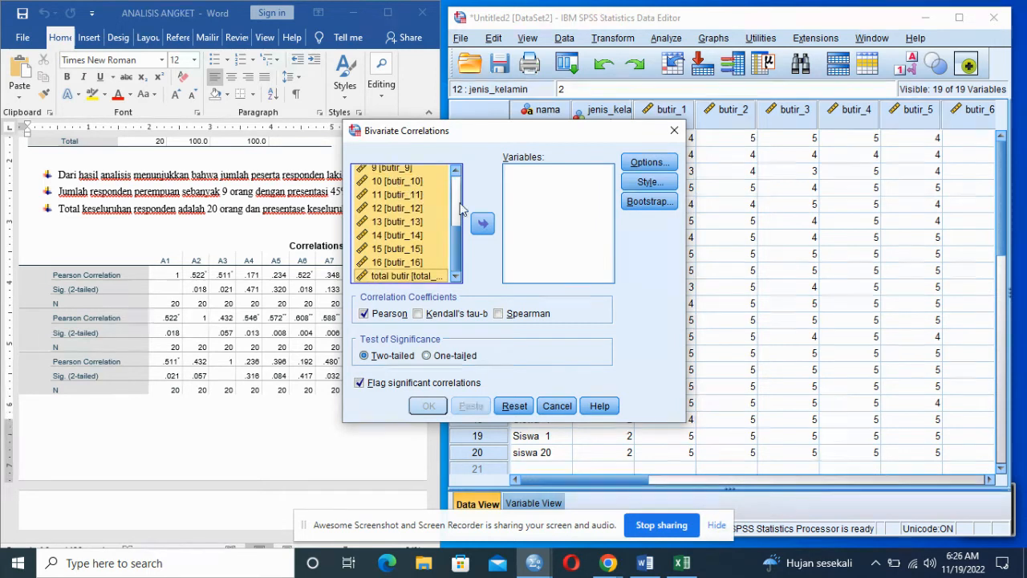
click(483, 223)
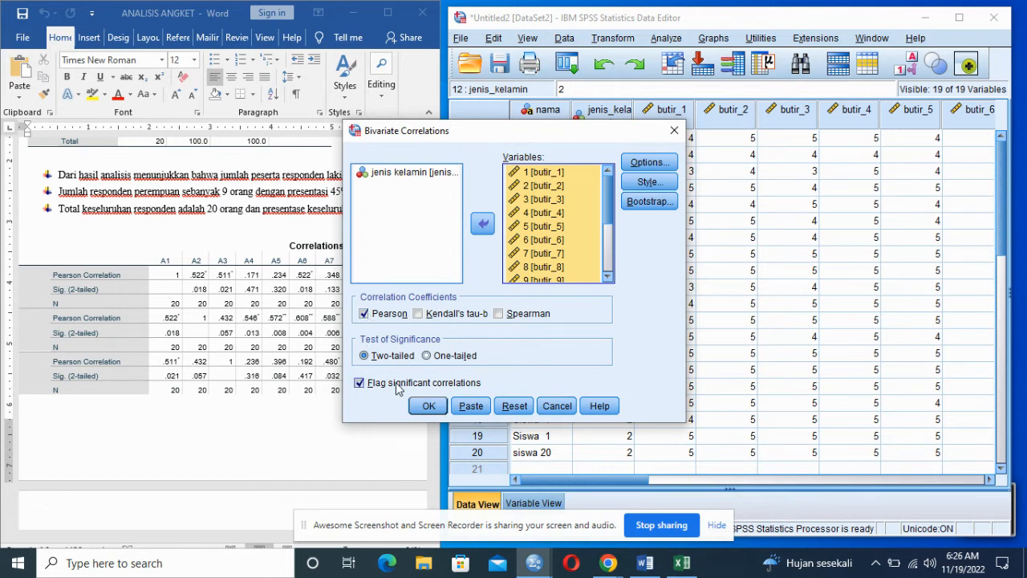
click(429, 407)
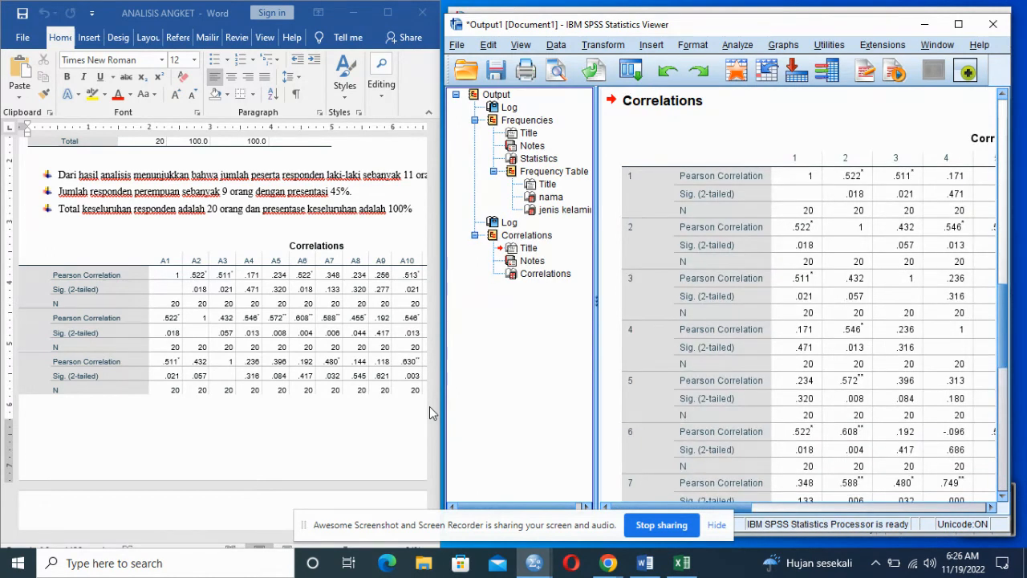
Examine the Correlations output across all items, including the total butir column, and return to the start of the table
scroll(753, 345, down, 2)
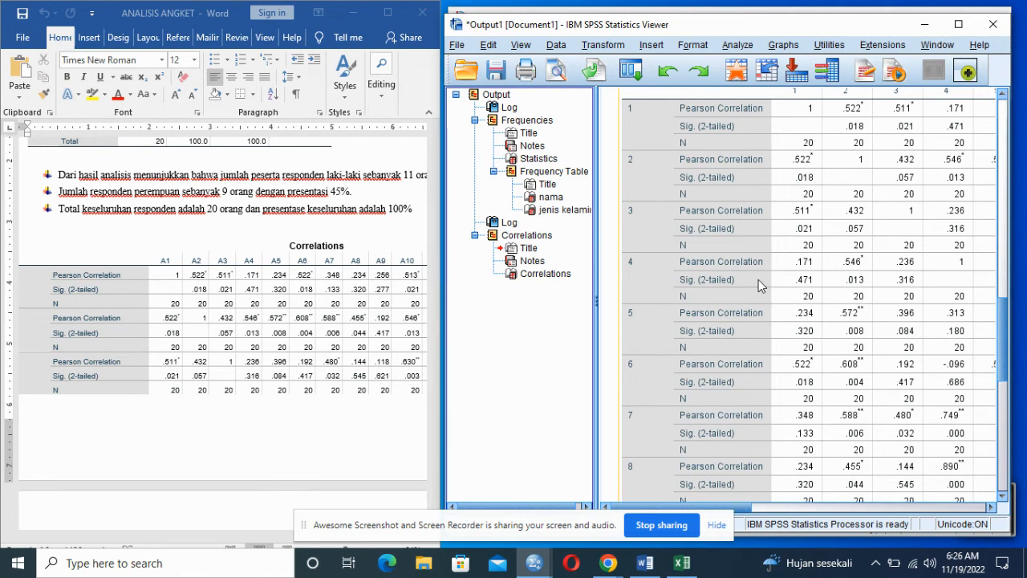
scroll(688, 145, down, 2)
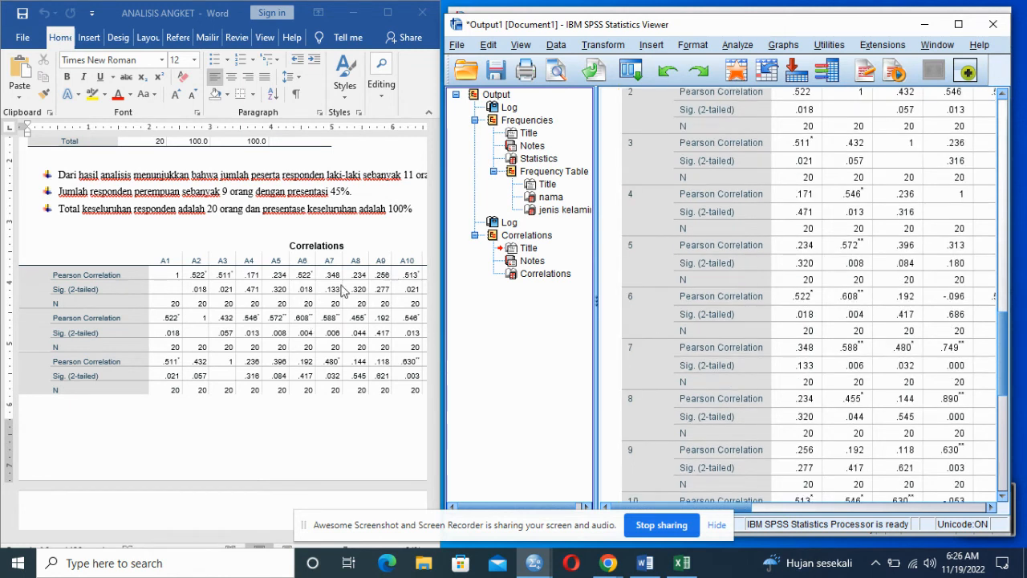
drag(737, 507, 971, 492)
drag(1003, 367, 953, 227)
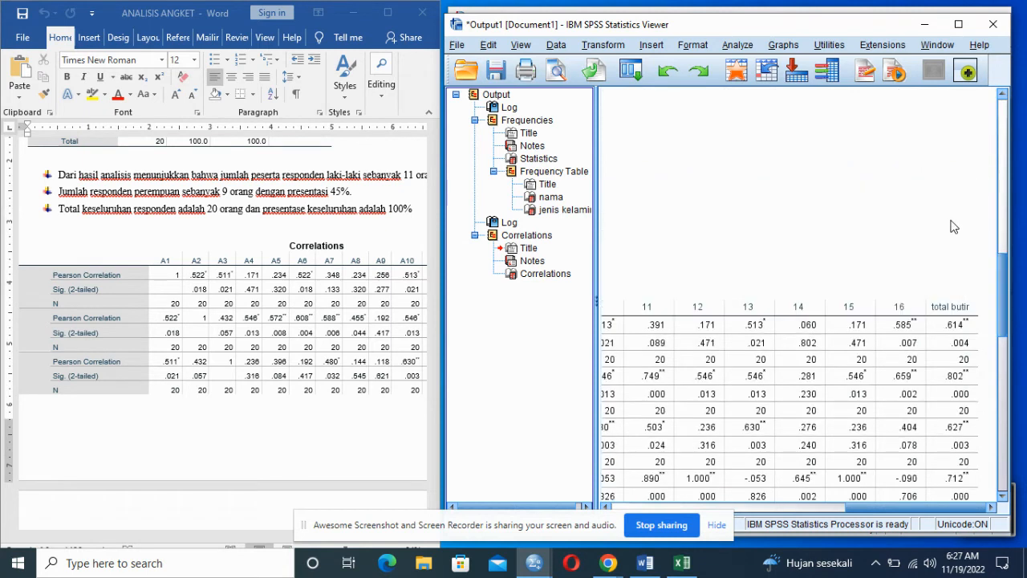
scroll(826, 481, down, 5)
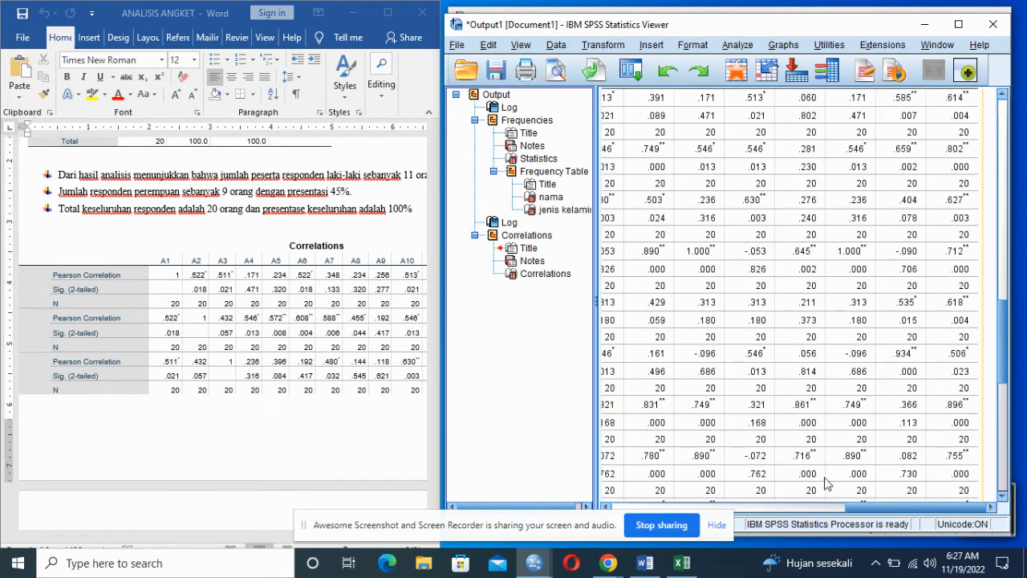
drag(868, 507, 610, 522)
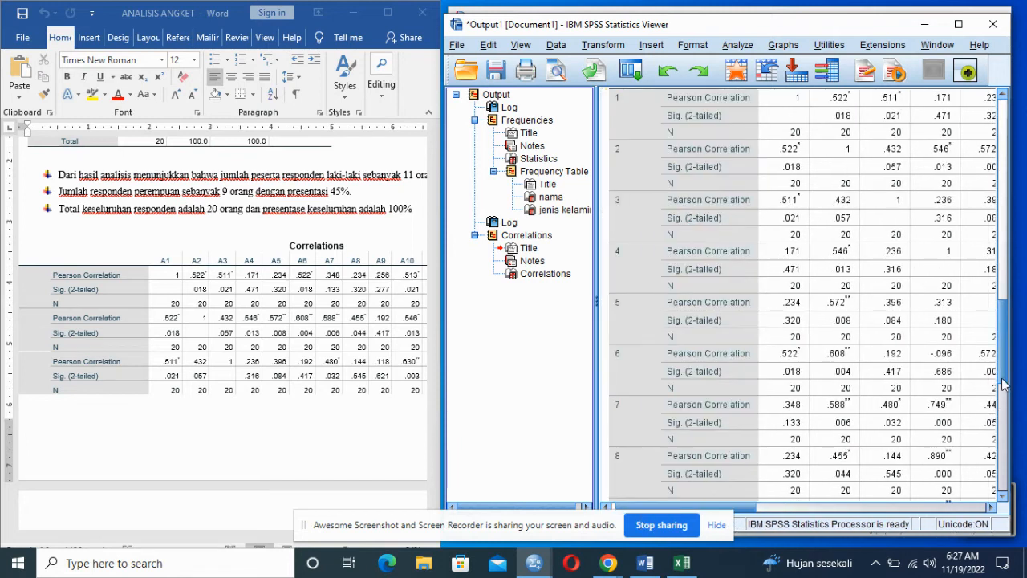
scroll(1002, 383, up, 5)
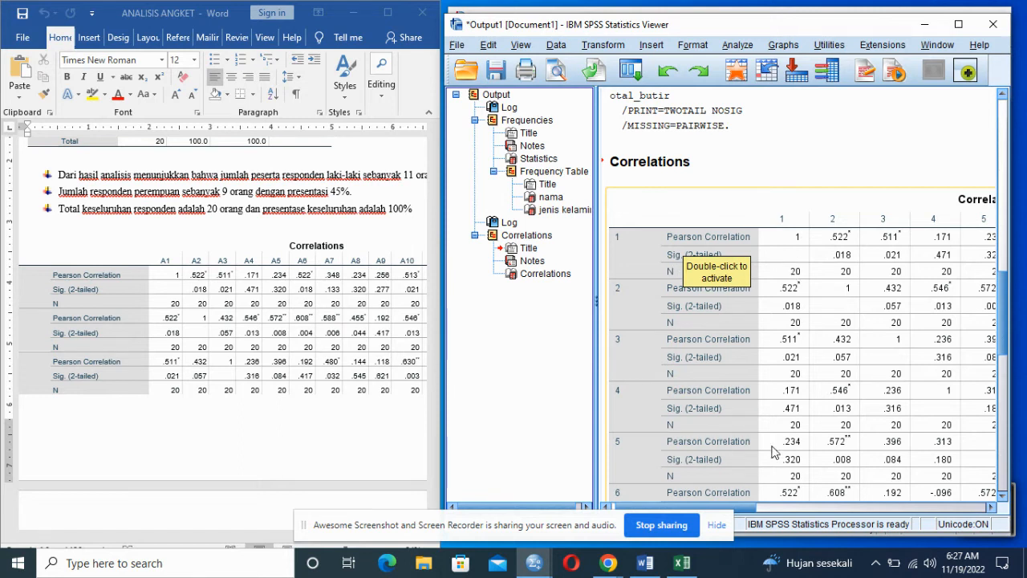
Compare the total butir column of the Correlations output with the Word document's correlation table and item validity summary table
drag(752, 507, 981, 502)
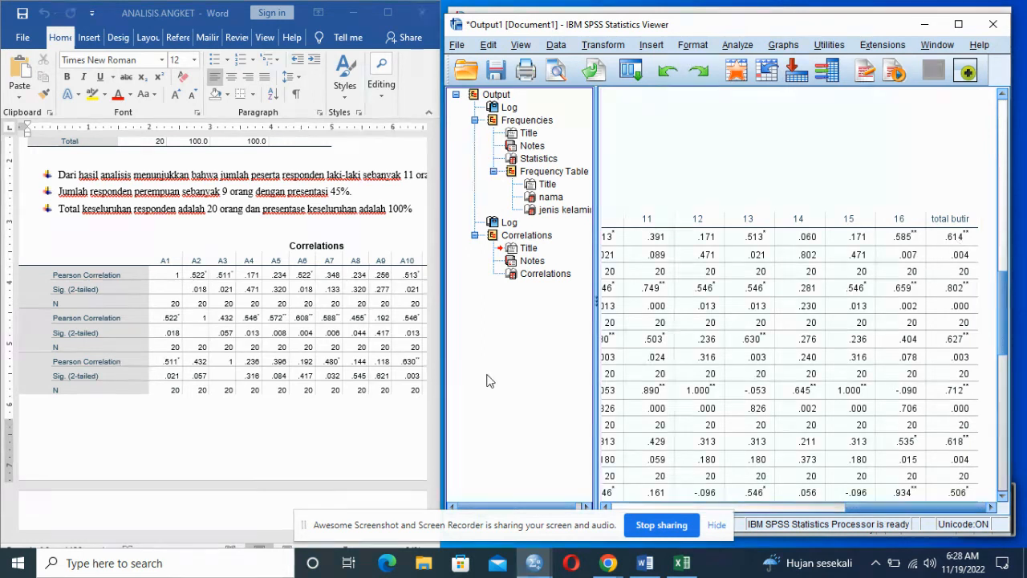
click(358, 443)
drag(436, 297, 434, 379)
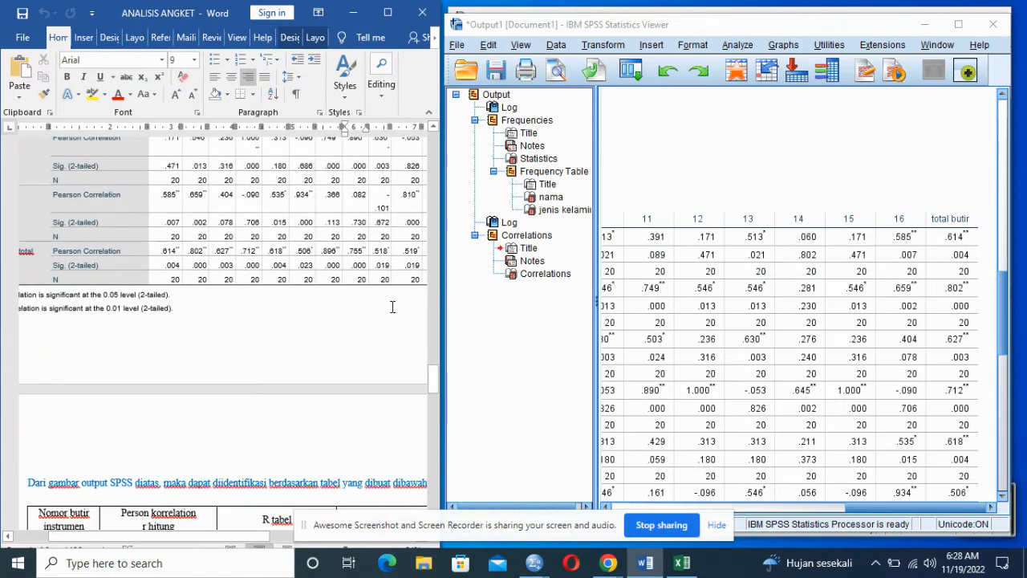
drag(433, 382, 434, 402)
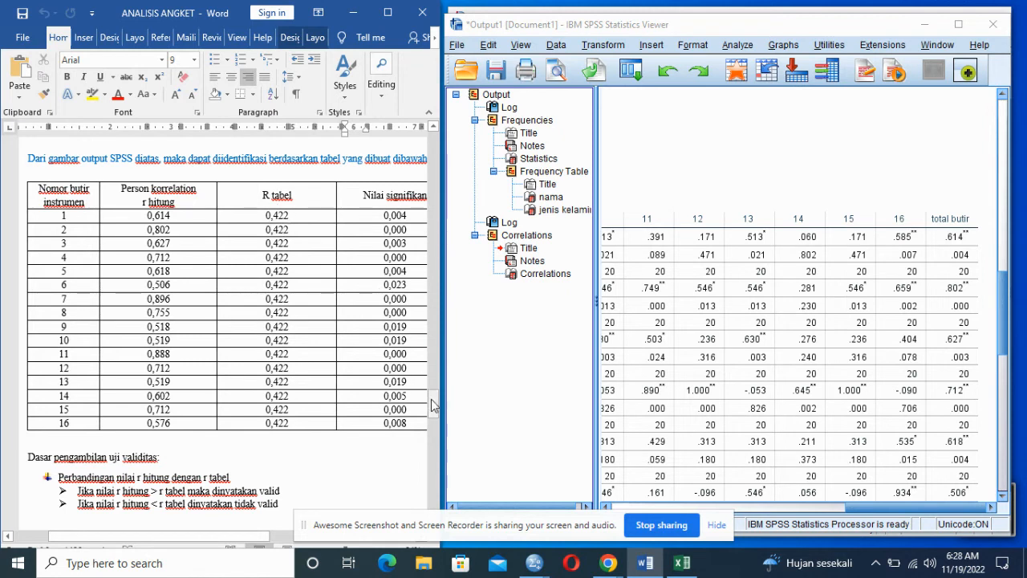
Read the Word document's validity decision criteria, r tabel basis and conclusion, checking them against the 16-item validity table
drag(433, 405, 431, 426)
drag(248, 539, 279, 540)
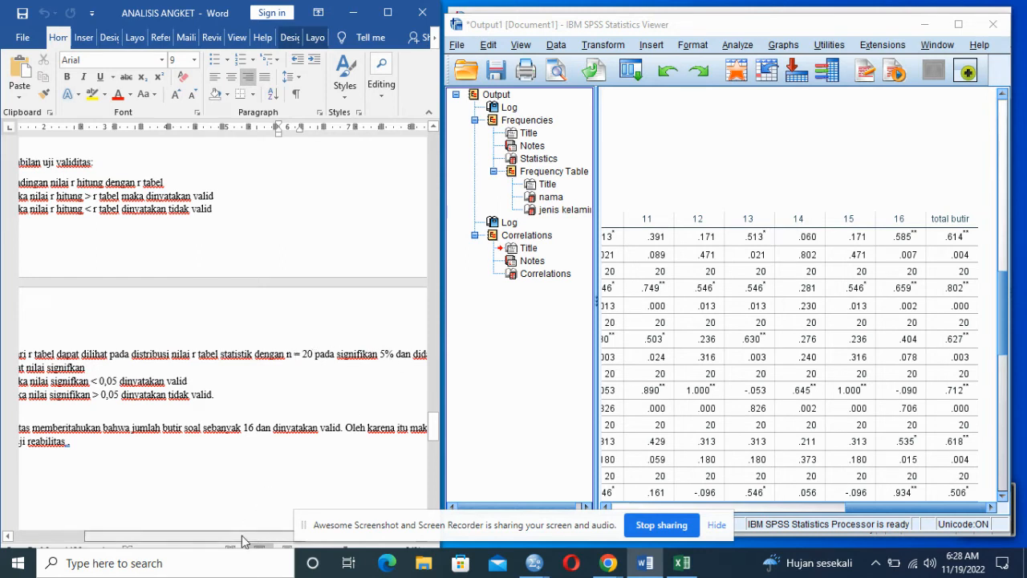
drag(245, 539, 305, 537)
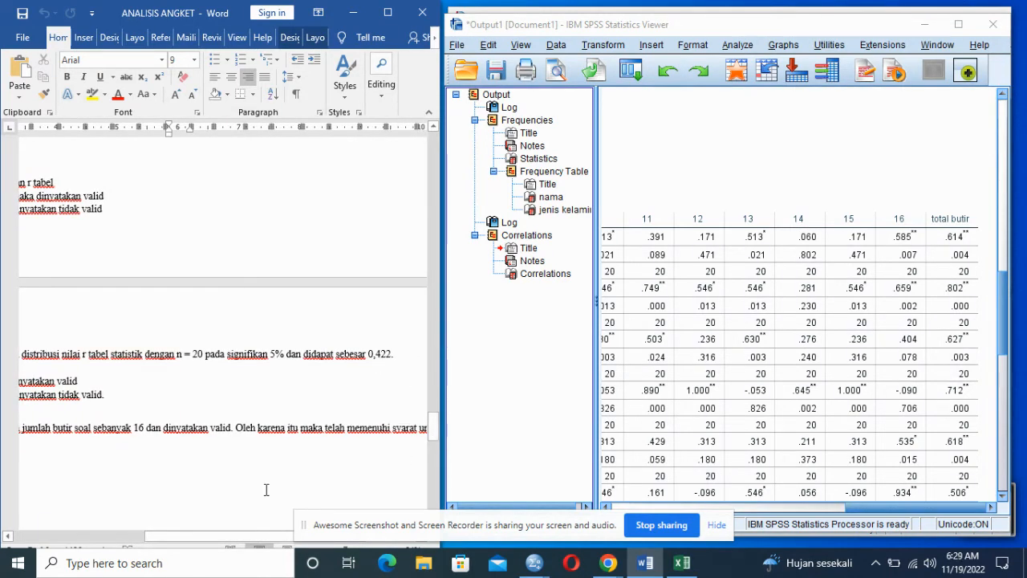
drag(245, 542, 148, 534)
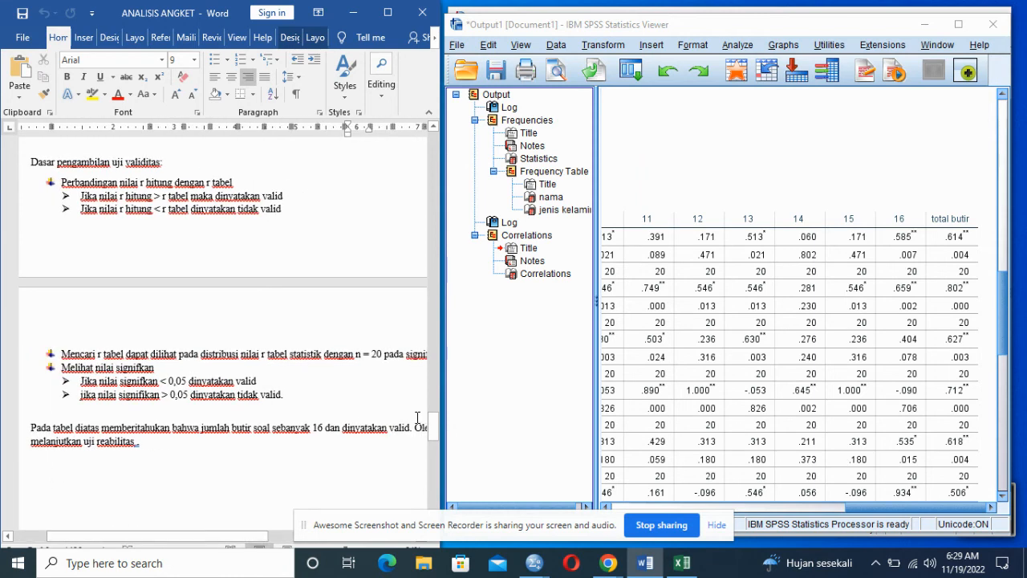
drag(434, 430, 433, 410)
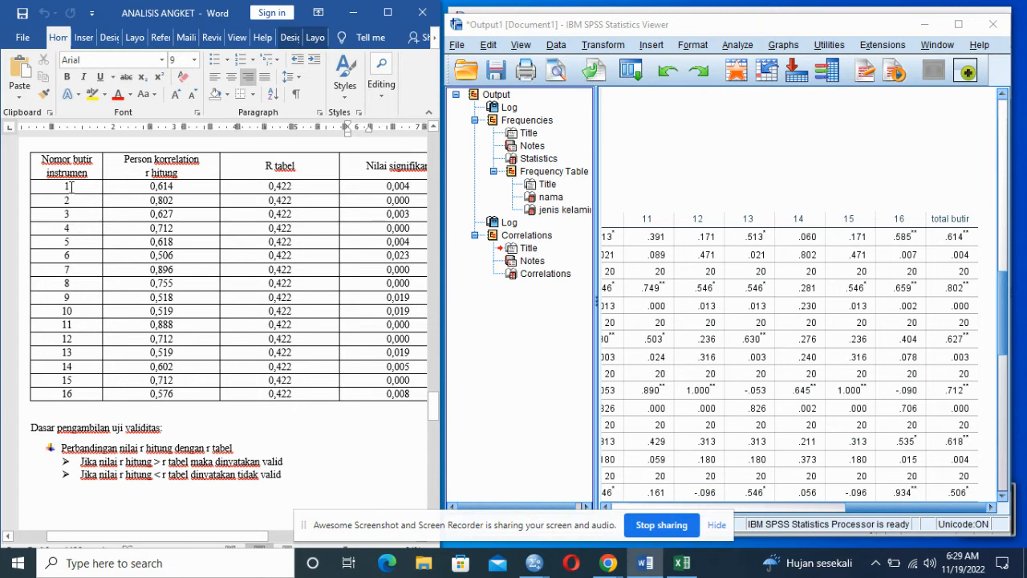
drag(431, 405, 431, 420)
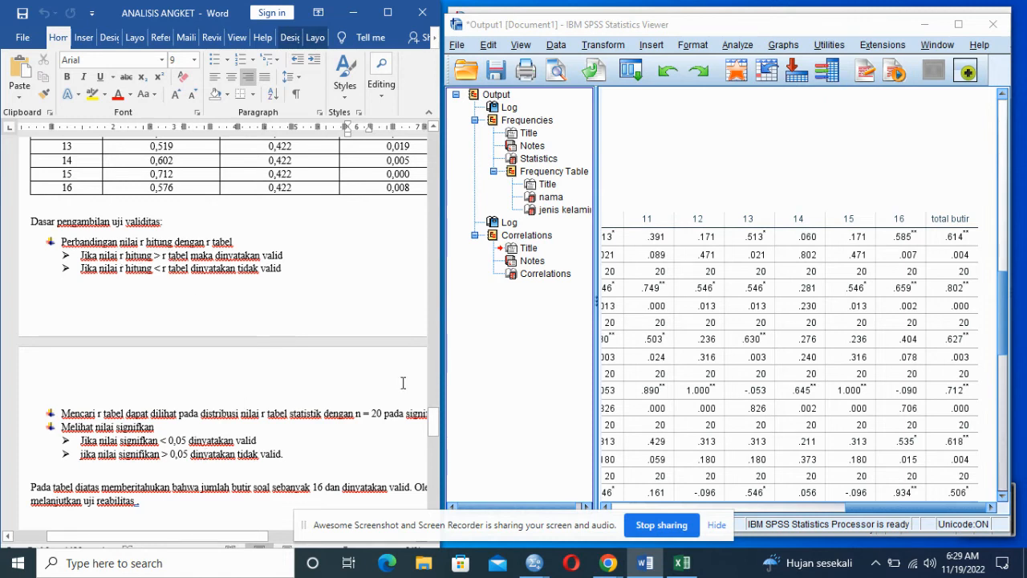
drag(432, 420, 431, 413)
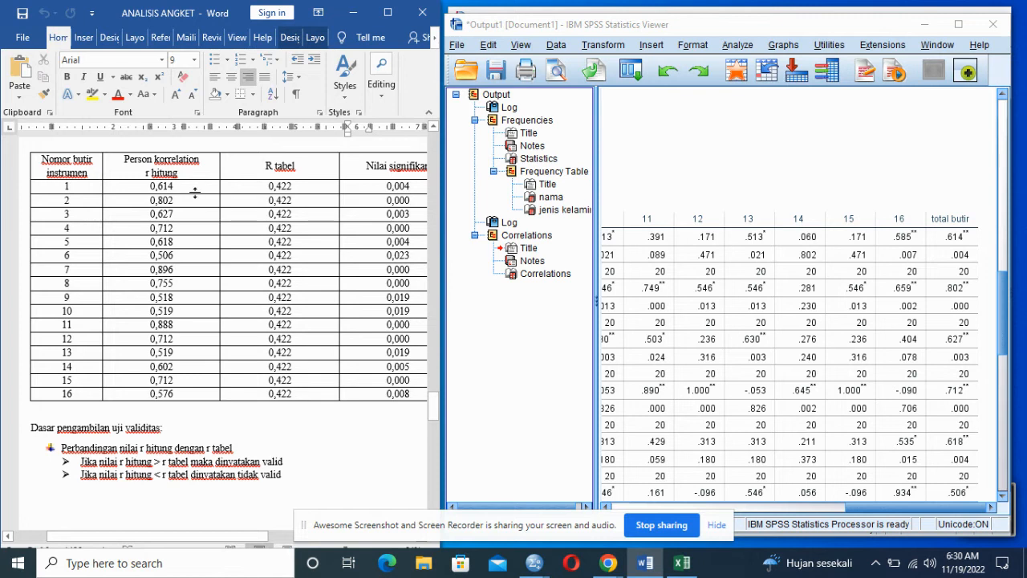
Highlight the word "valid" in the Word document's r hitung > r tabel criterion and its significance < 0,05 criterion
double_click(265, 462)
click(381, 184)
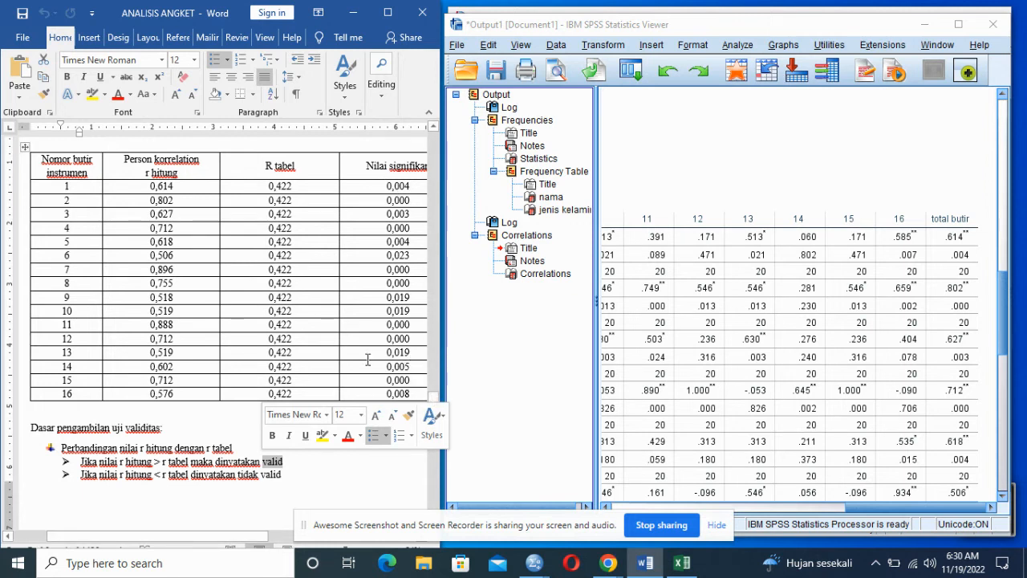
drag(432, 402, 433, 422)
drag(258, 420, 235, 421)
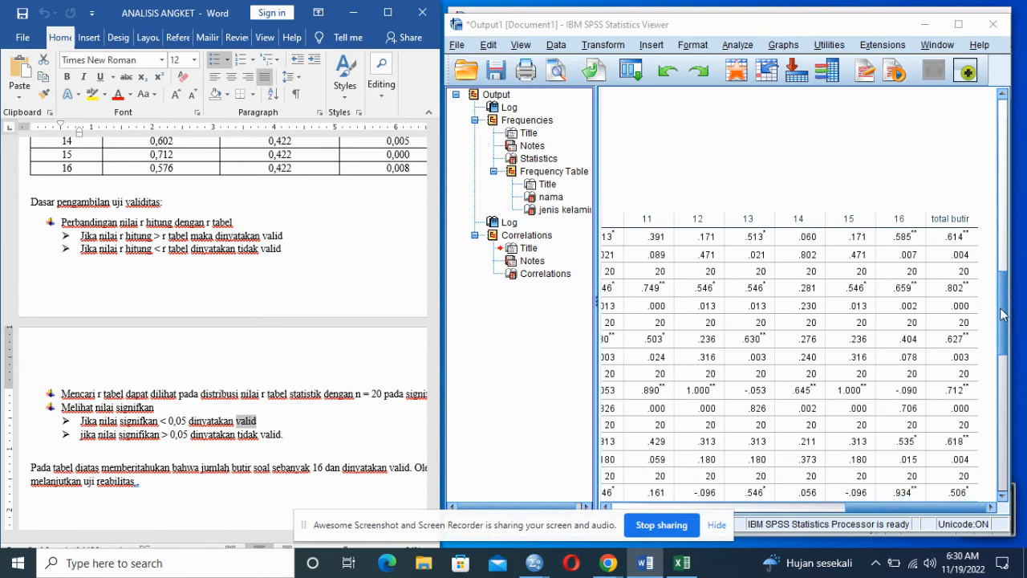
Maximize the output window, place the Word window next to its total butir column, and compare item 2's significance with the validity table
click(958, 28)
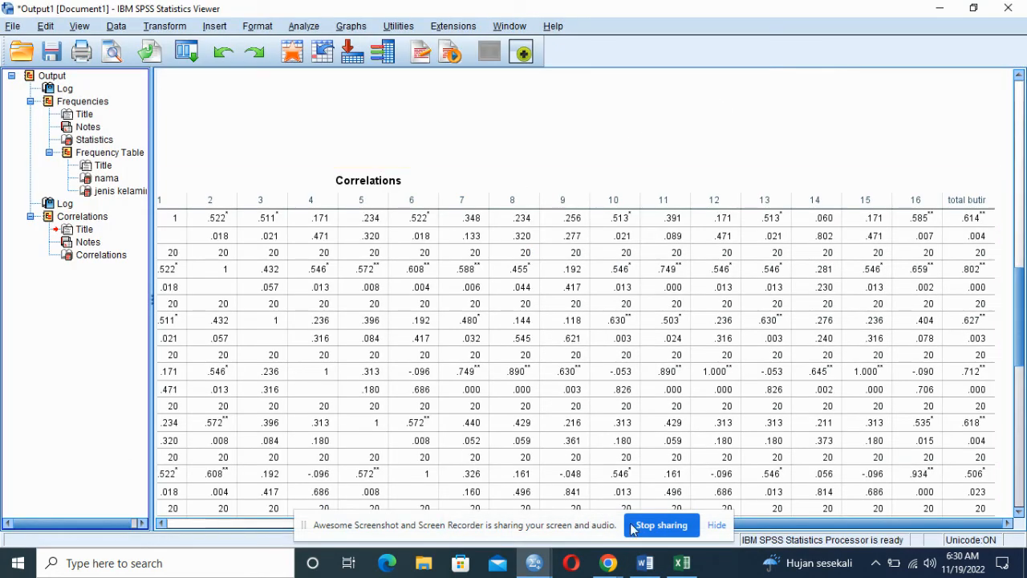
mouse_move(647, 564)
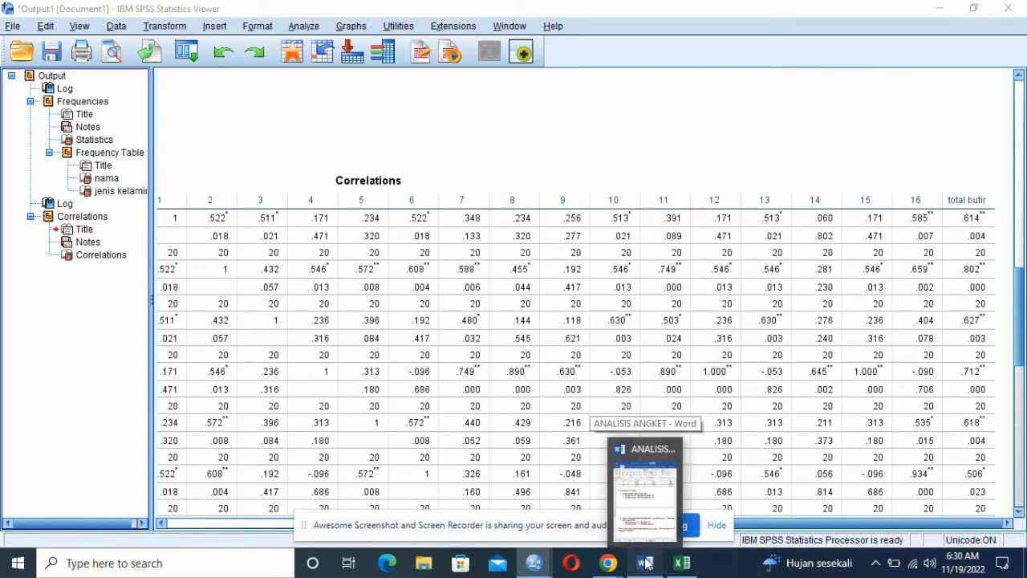
click(646, 489)
drag(201, 15, 699, 1)
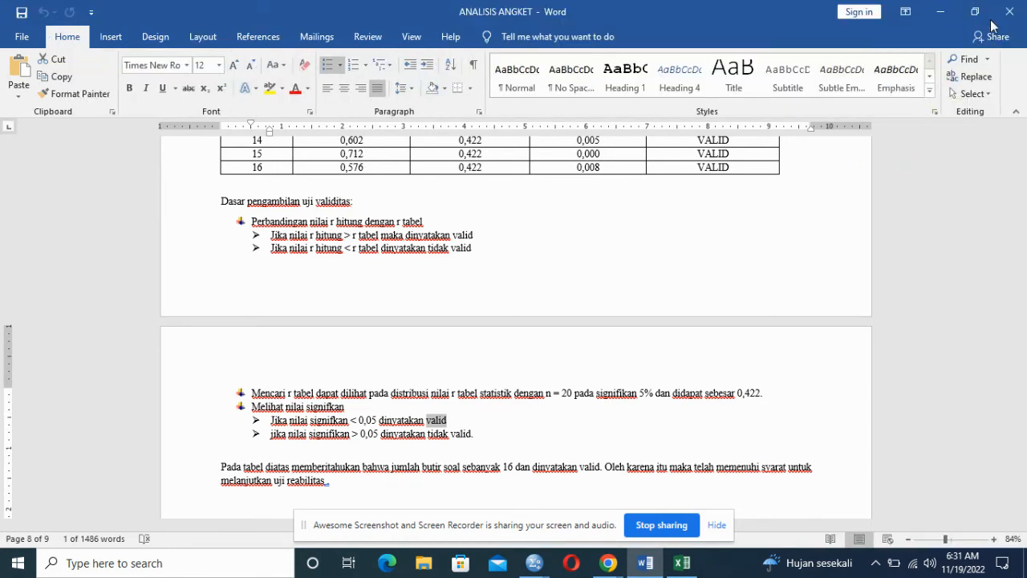
click(975, 11)
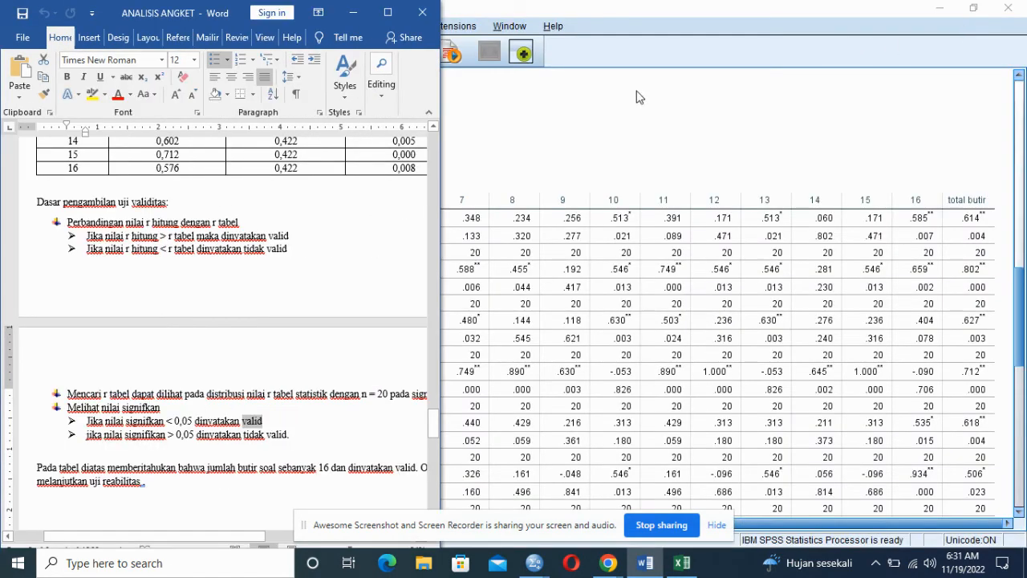
drag(181, 16, 665, 19)
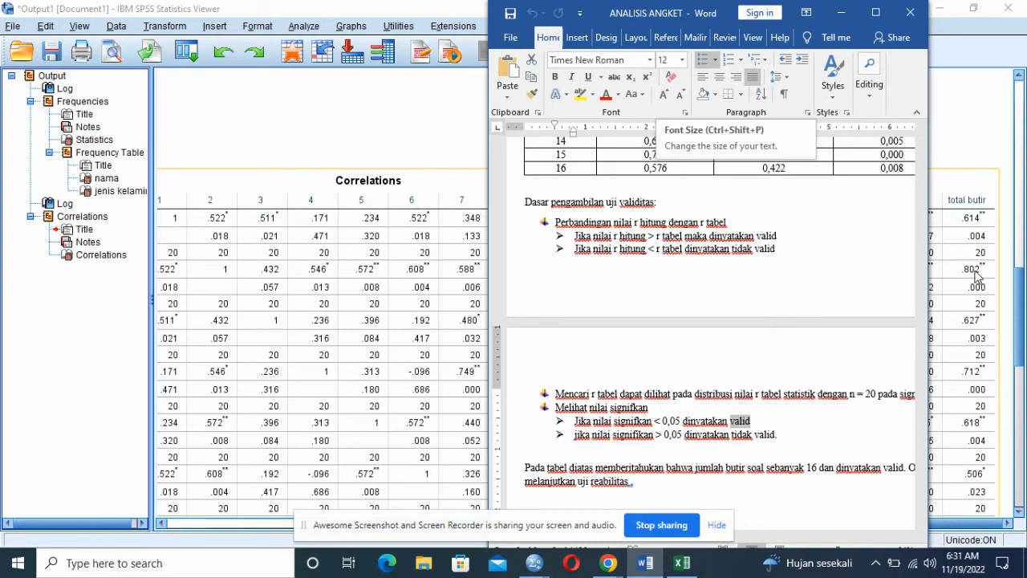
drag(923, 425, 922, 405)
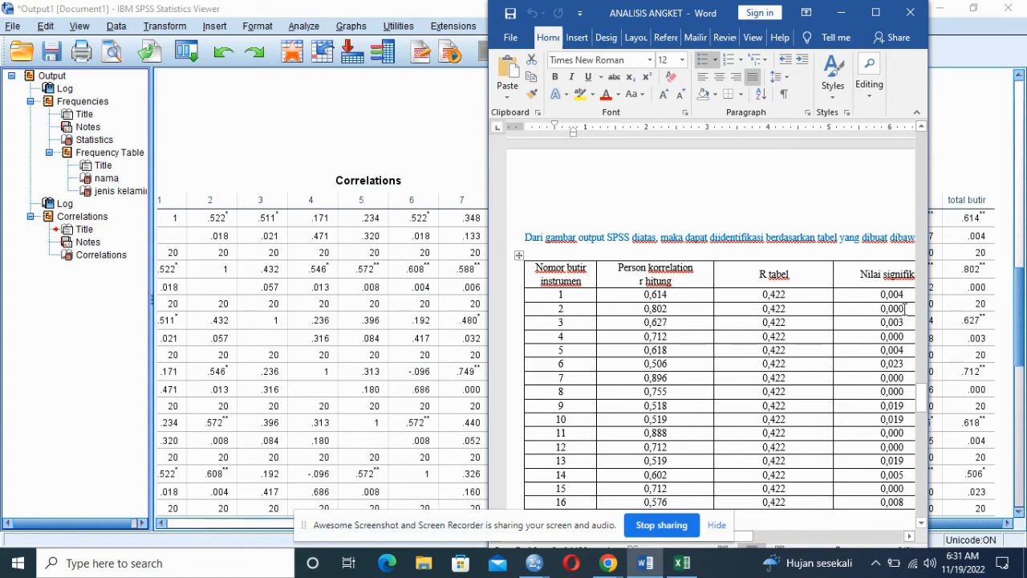
drag(904, 309, 878, 311)
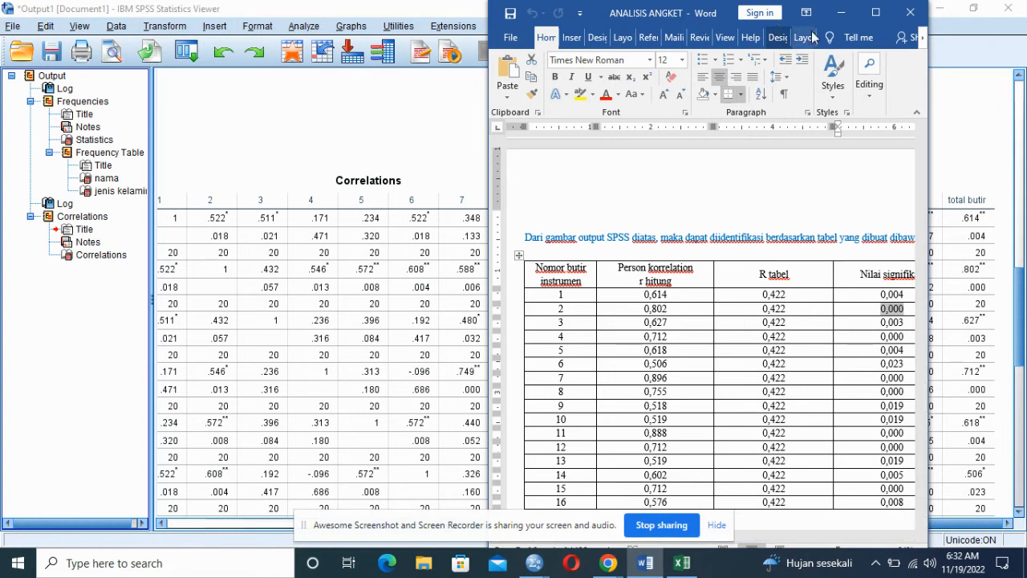
Restore the side-by-side layout of the Word and output windows and review the validity table through its keterangan column
click(973, 7)
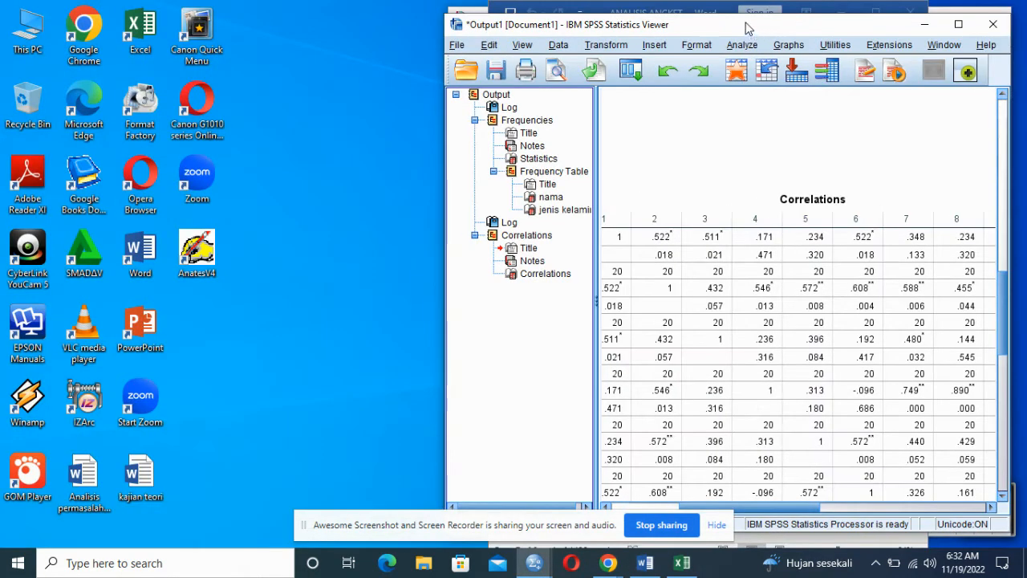
click(722, 11)
drag(722, 12, 235, 17)
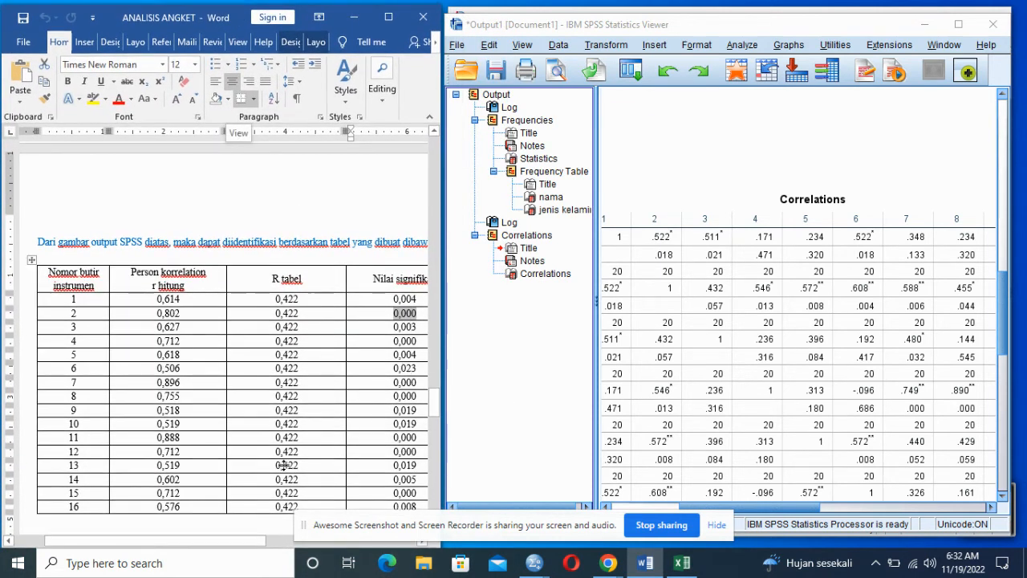
mouse_move(434, 401)
mouse_down()
mouse_move(437, 429)
mouse_move(436, 410)
mouse_up()
drag(230, 543, 338, 542)
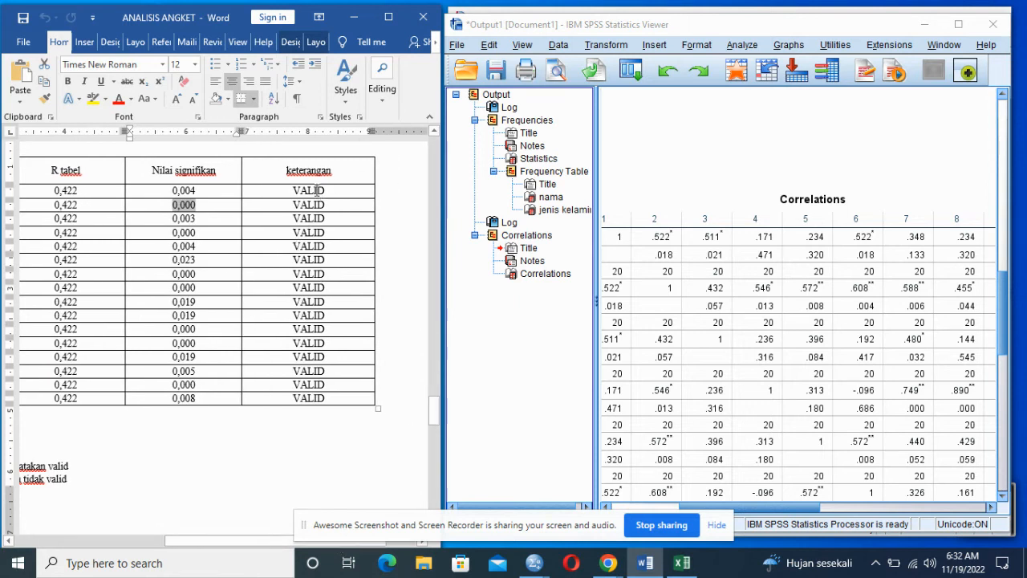
drag(297, 191, 333, 406)
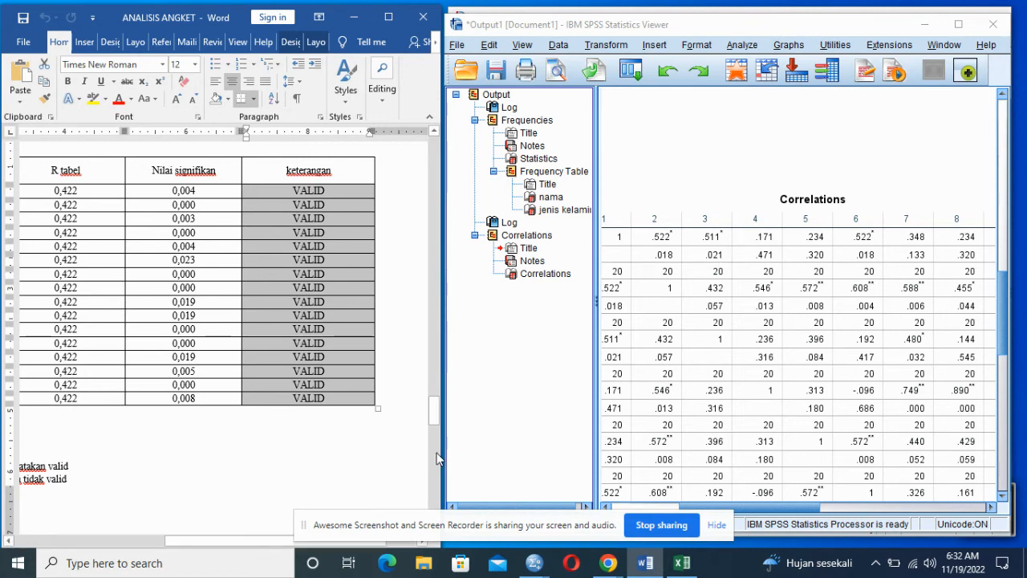
drag(244, 542, 118, 543)
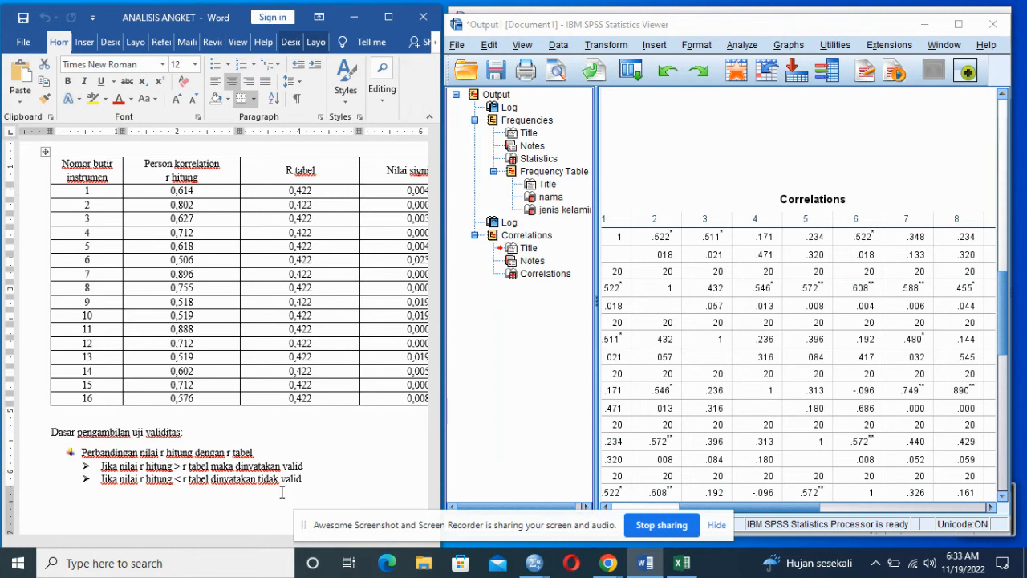
click(95, 192)
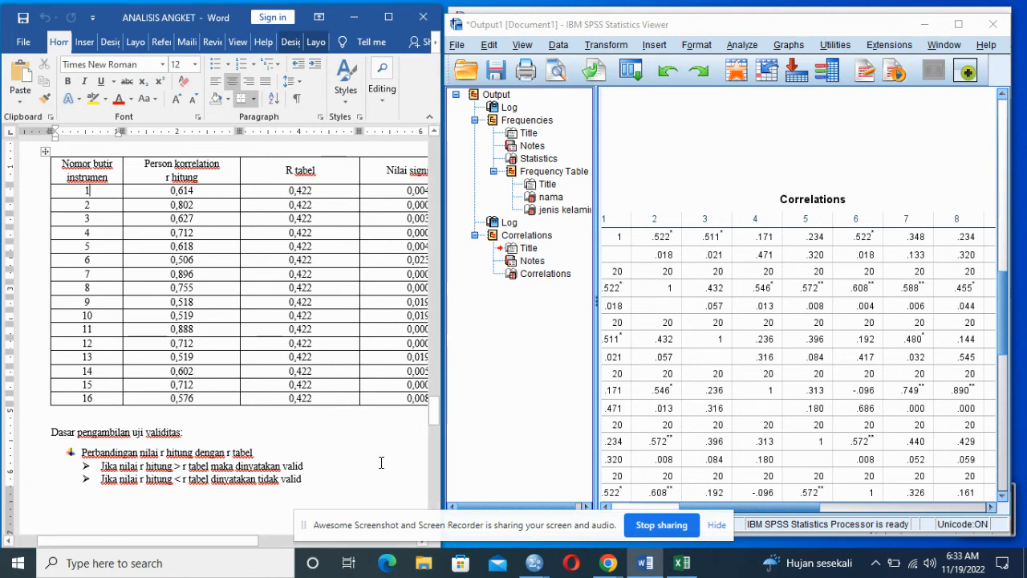
Examine the UJI REABILITAS section in the Word document, including the Cronbach's alpha criteria, Reliability Statistics and conclusion table
drag(431, 418, 430, 474)
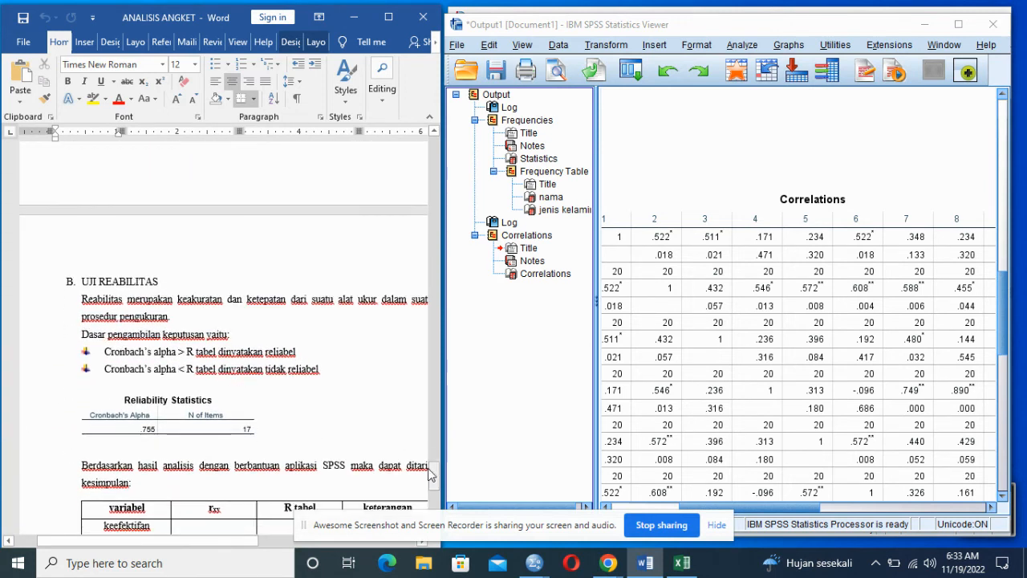
drag(212, 545, 235, 546)
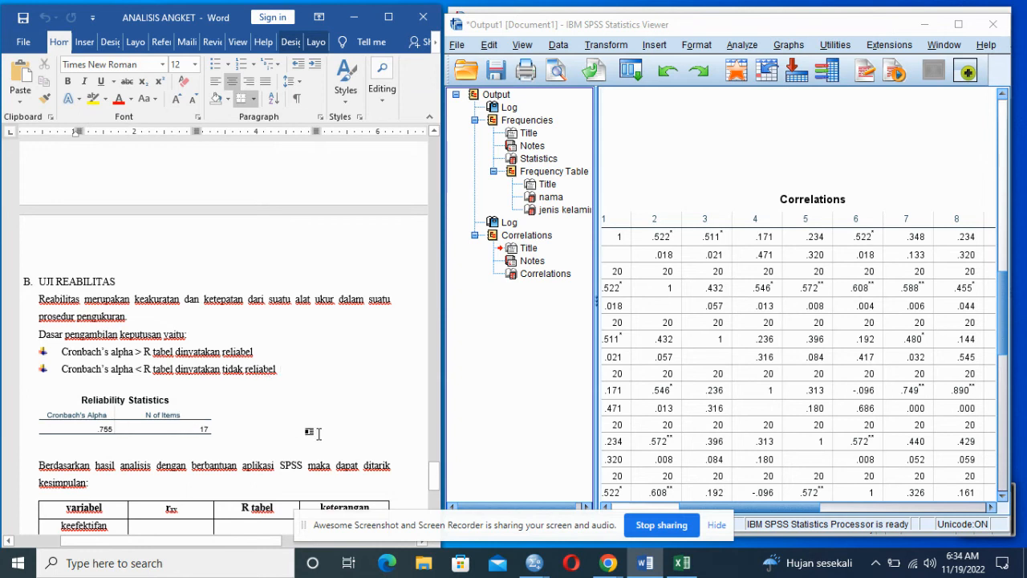
drag(436, 482, 436, 489)
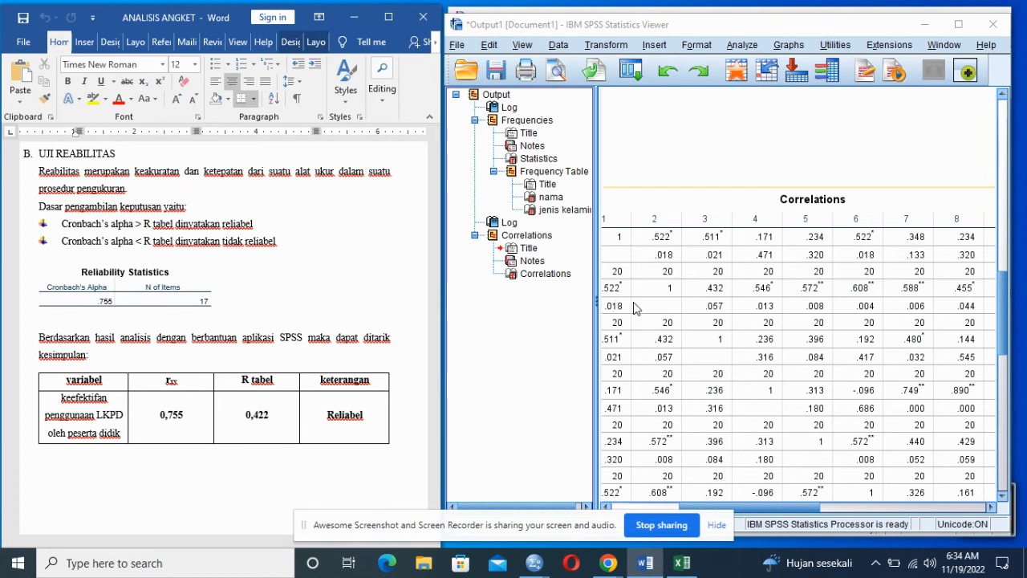
Minimize the output window to return to the data editor with the questionnaire responses
click(607, 322)
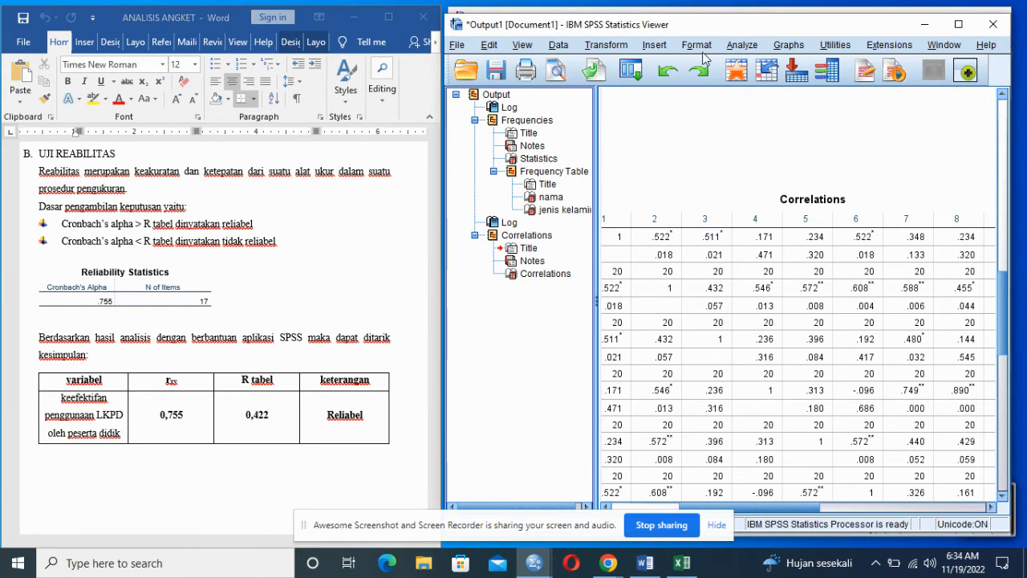
click(738, 45)
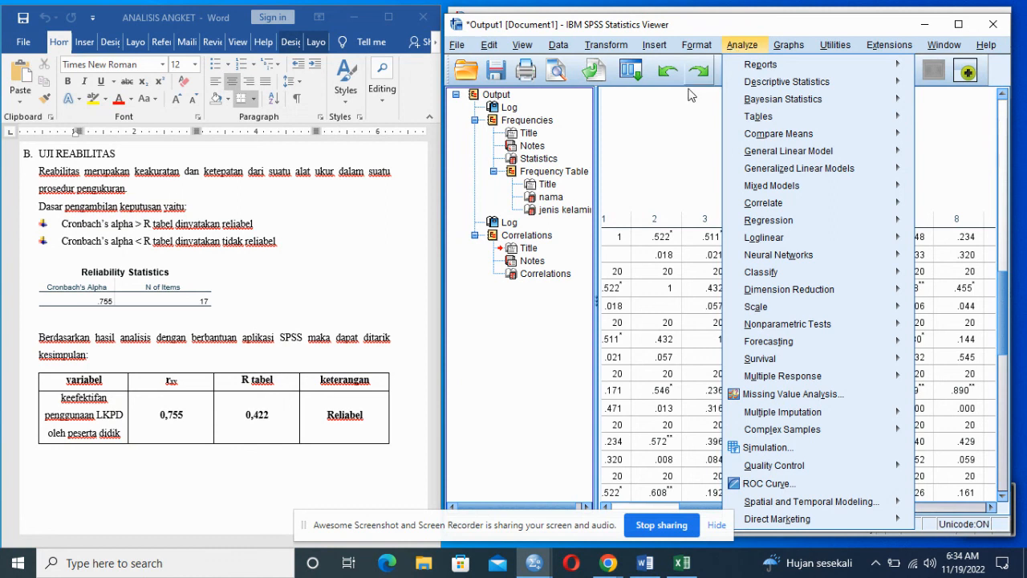
click(665, 142)
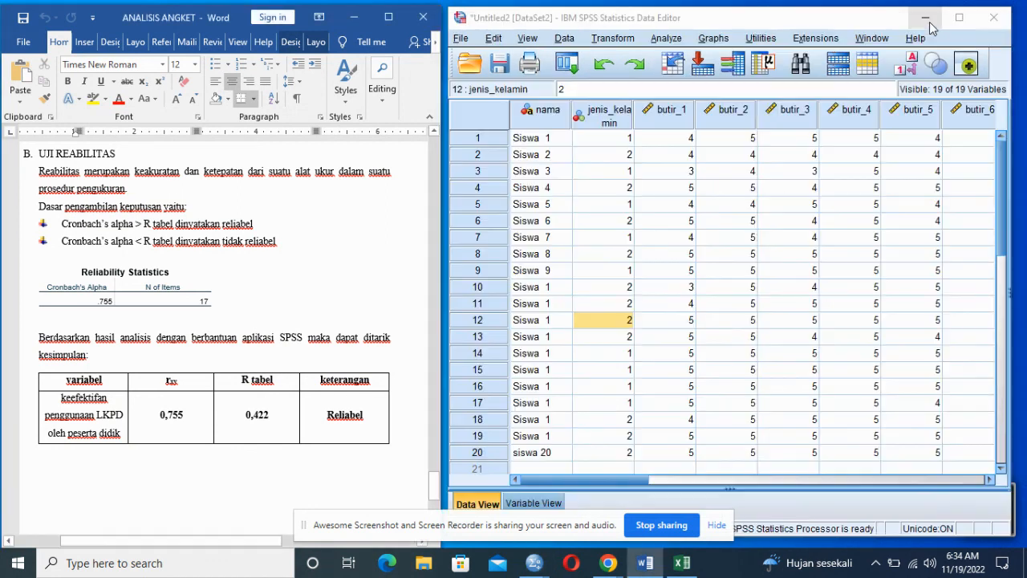
click(924, 24)
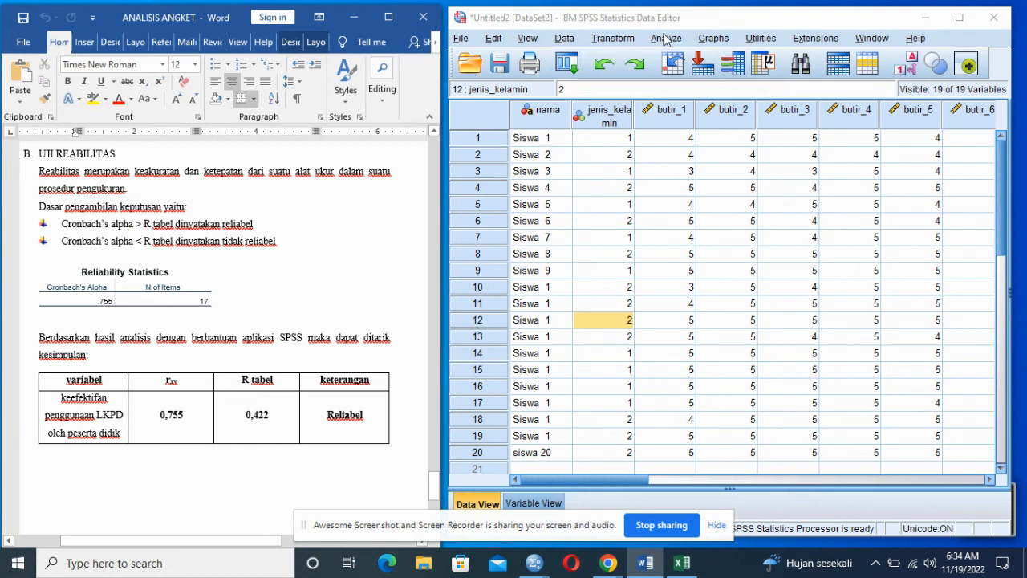
Run a Reliability Analysis with the Alpha model on items butir_1 through butir_16 and total_butir
click(665, 39)
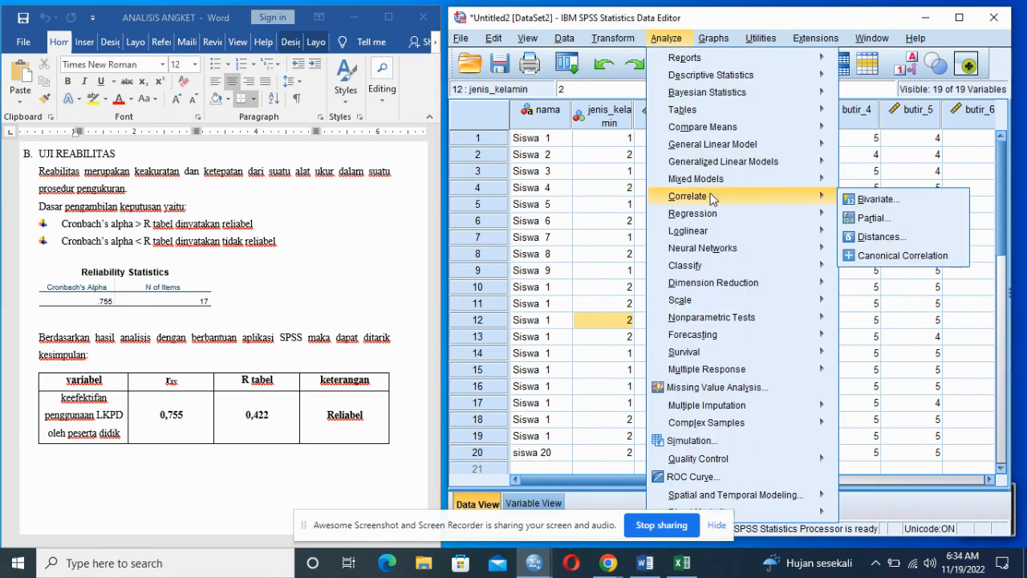
mouse_move(715, 215)
mouse_move(690, 298)
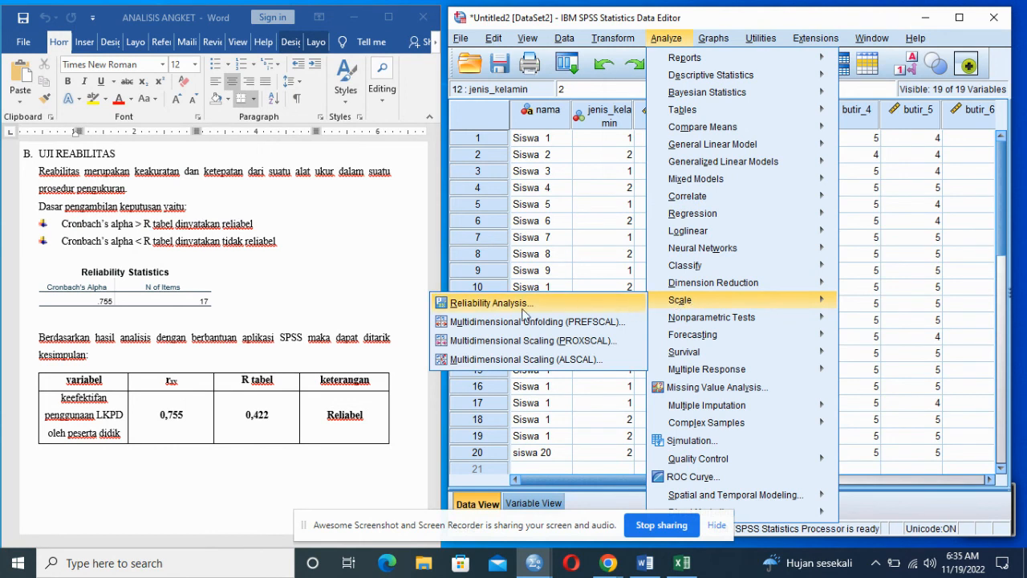
click(491, 303)
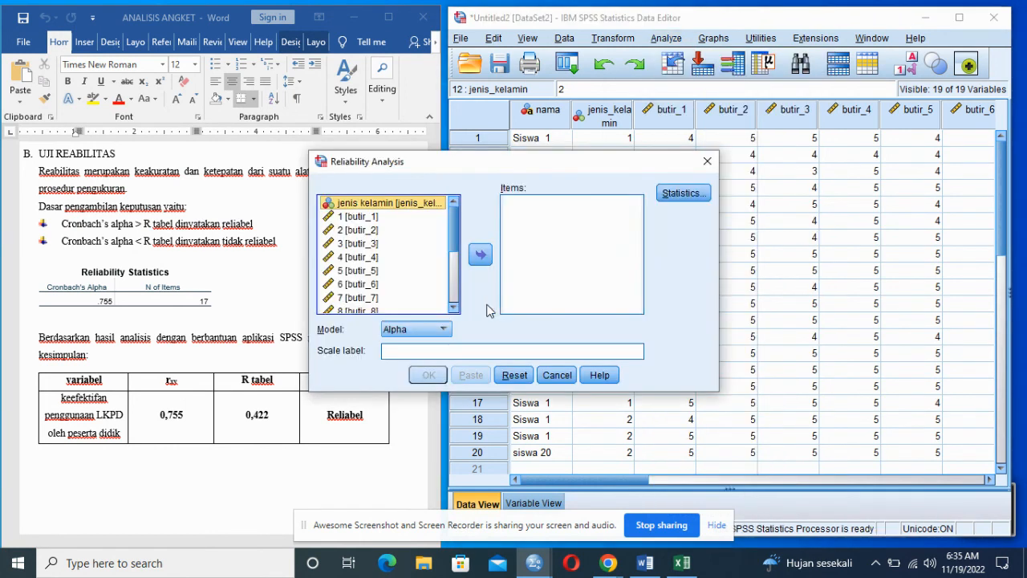
click(360, 217)
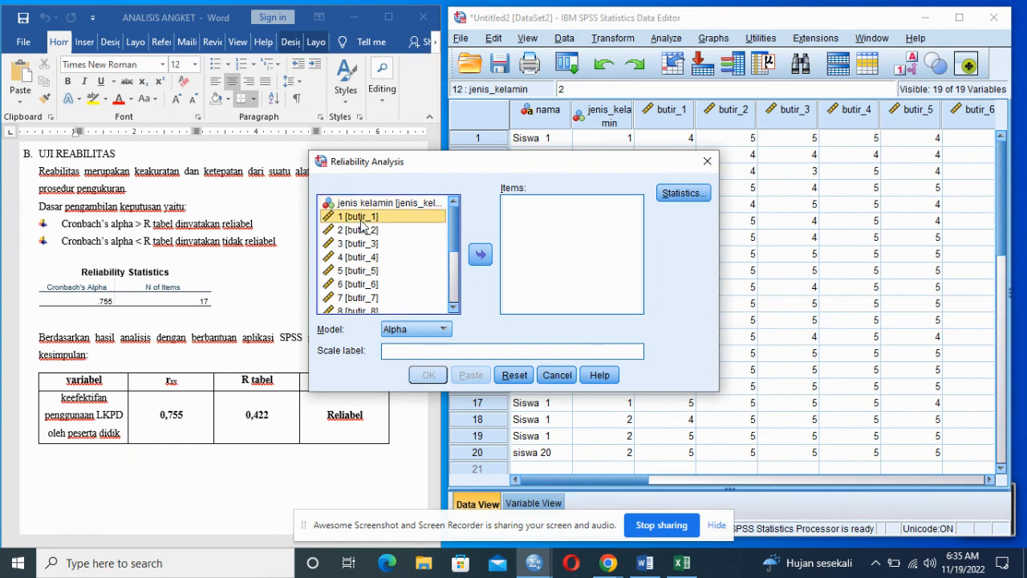
key(shift+Down)
key(shift+Down)
key(shift+Down)
key(shift+Down)
key(shift+Down)
key(shift+Down)
key(shift+Down)
key(shift+Down)
key(shift+Down)
key(shift+Down)
key(shift+Down)
key(shift+Down)
key(shift+Down)
key(shift+Down)
key(shift+Down)
key(shift+Down)
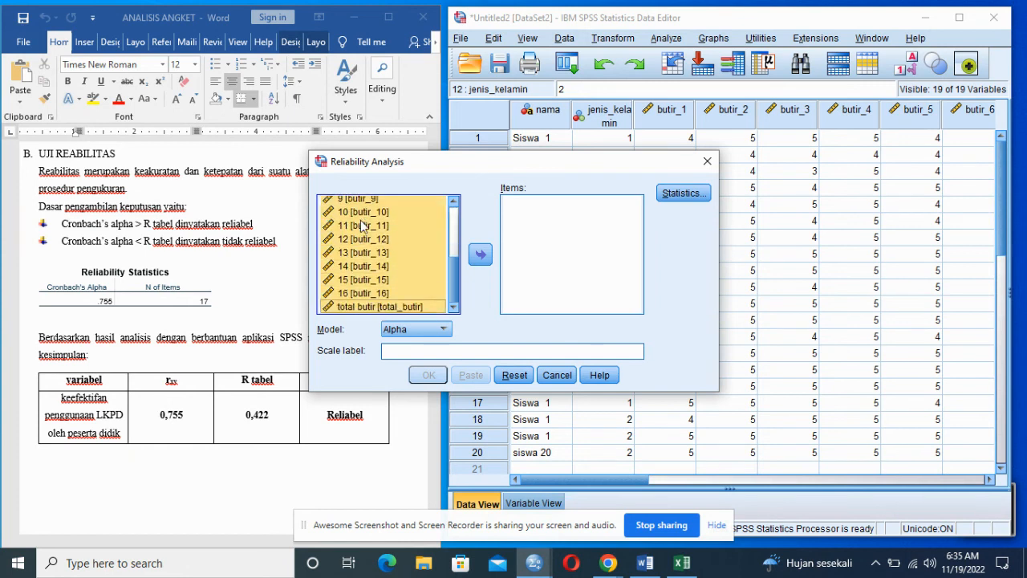
click(478, 254)
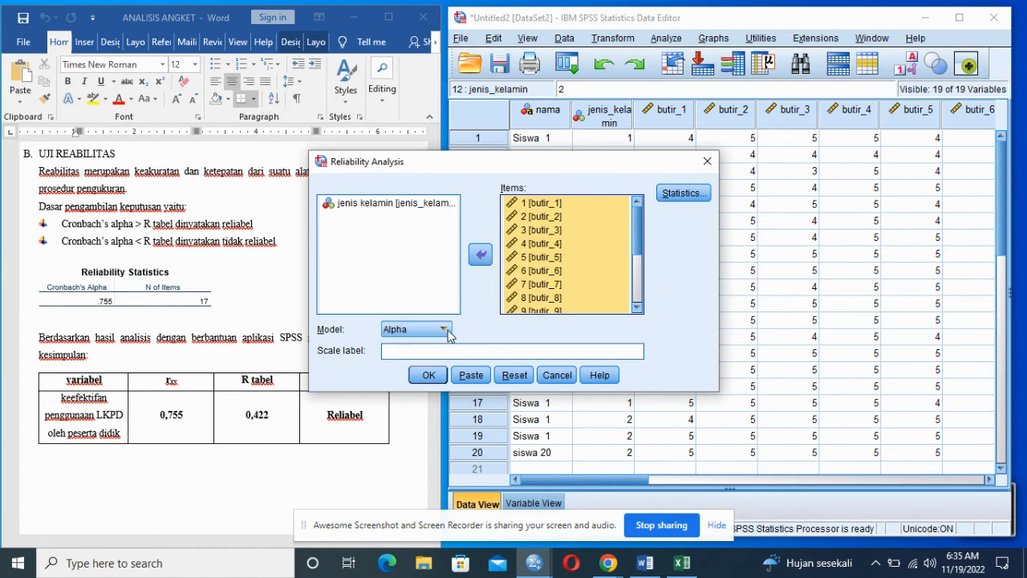
click(427, 377)
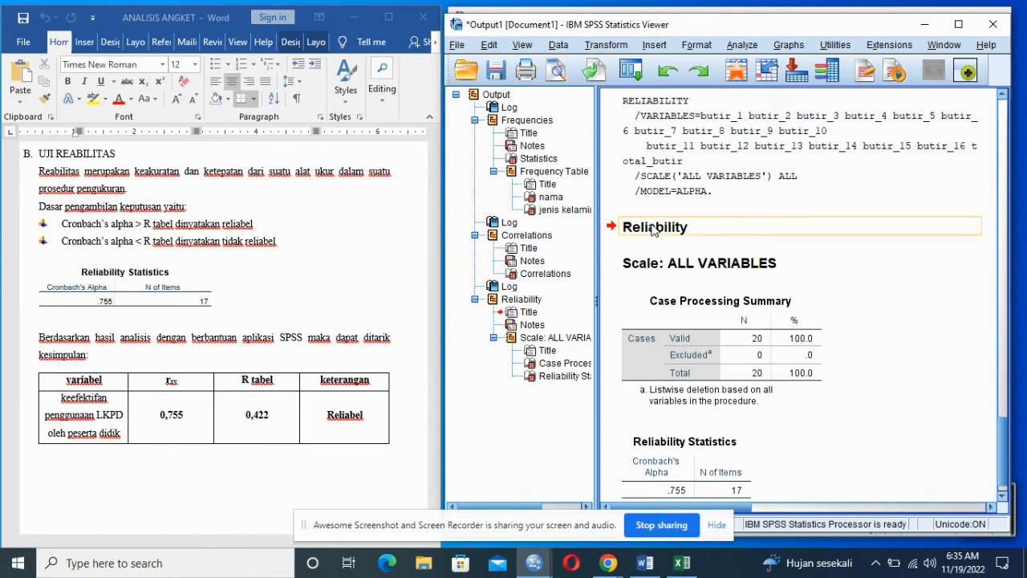
Compare the Reliability Statistics output with the Word conclusion table, and return the Word document to its UJI VALIDITAS section
click(1002, 335)
click(1003, 332)
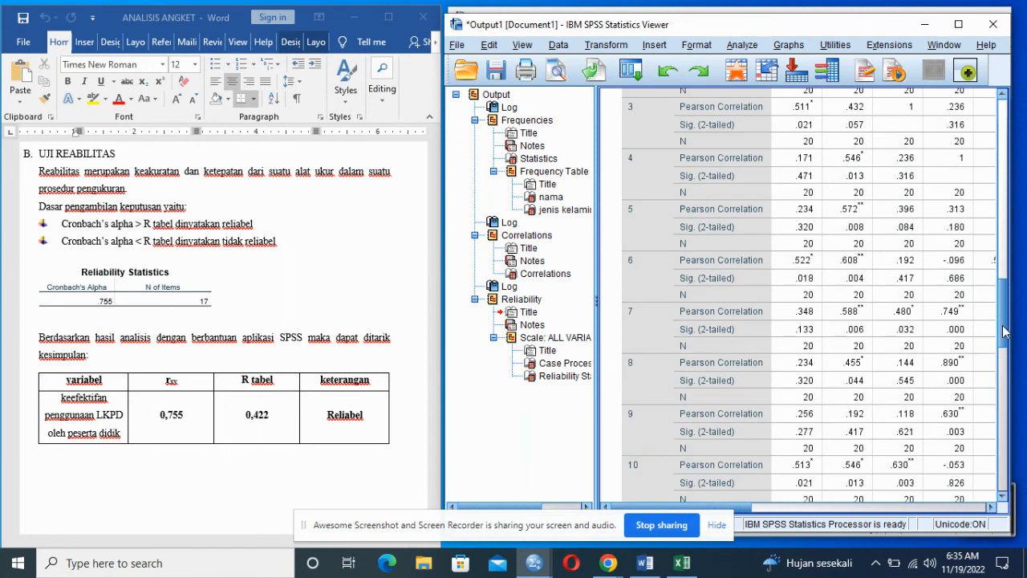
drag(1004, 332, 1014, 480)
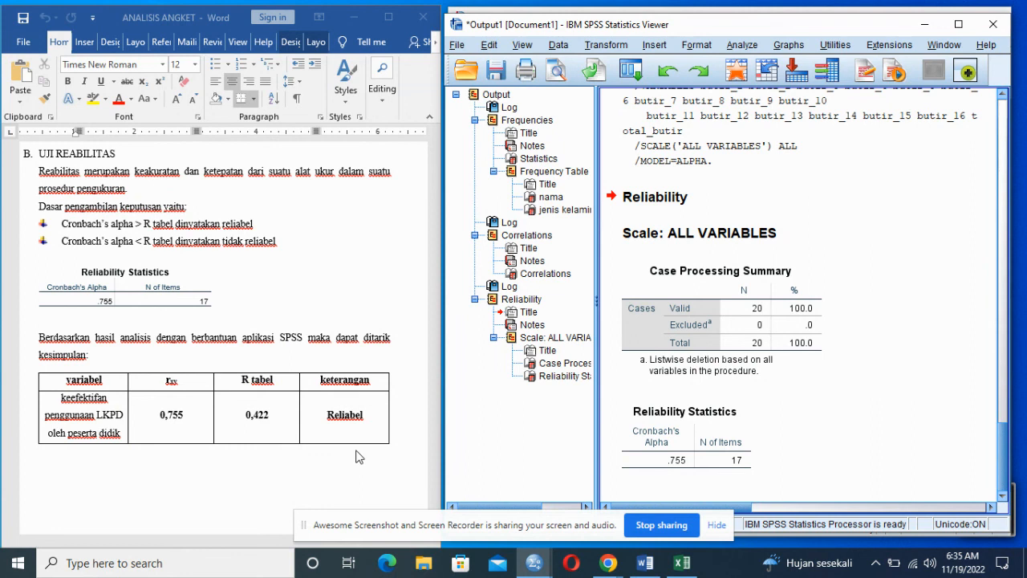
click(400, 390)
drag(433, 485, 432, 159)
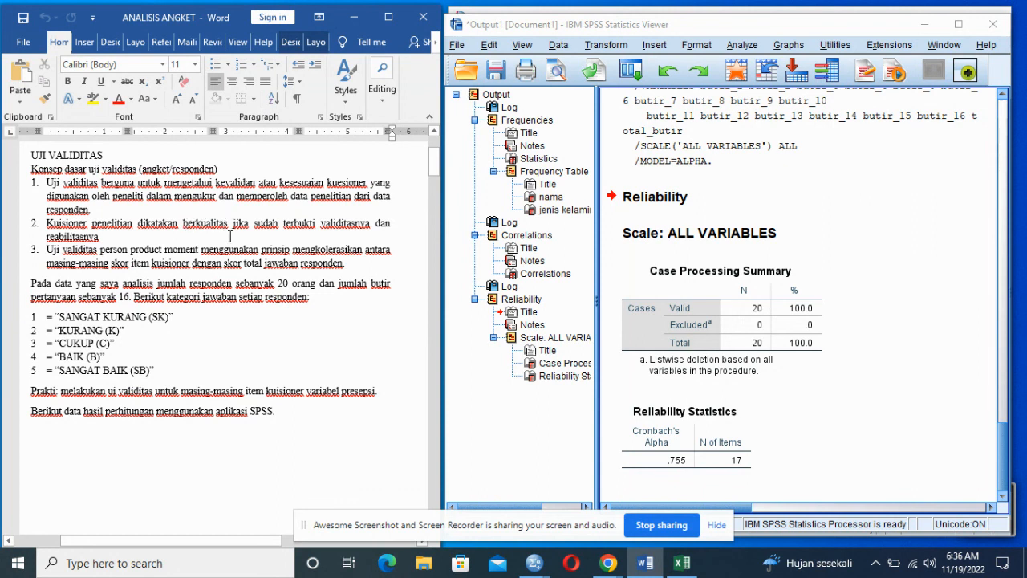
click(744, 265)
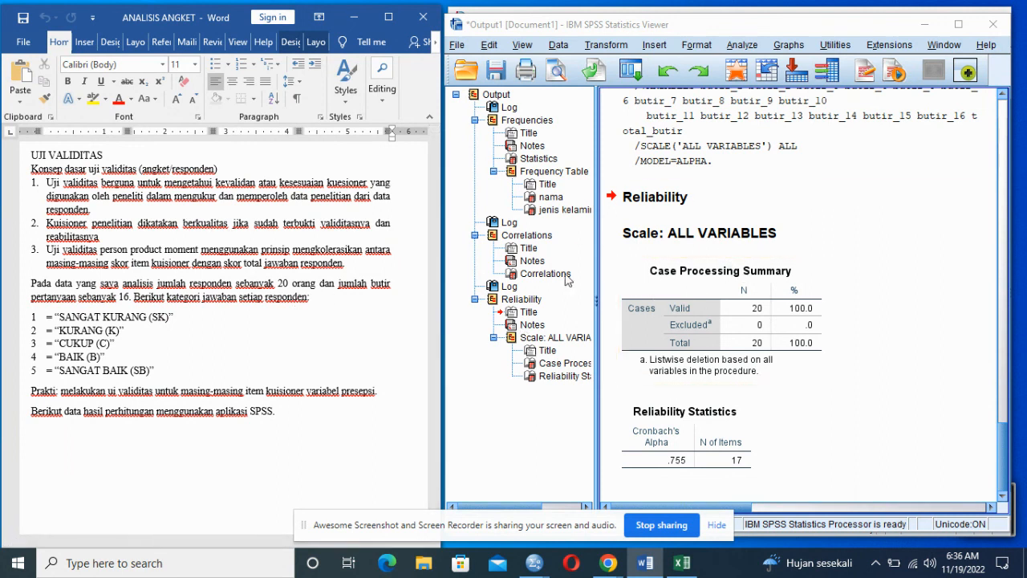
click(638, 233)
click(687, 150)
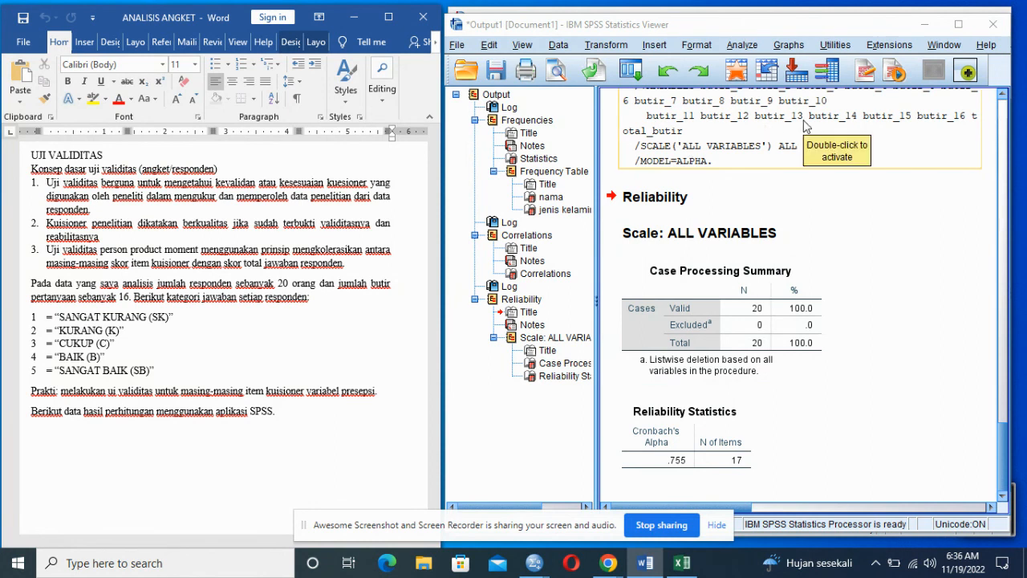
click(876, 222)
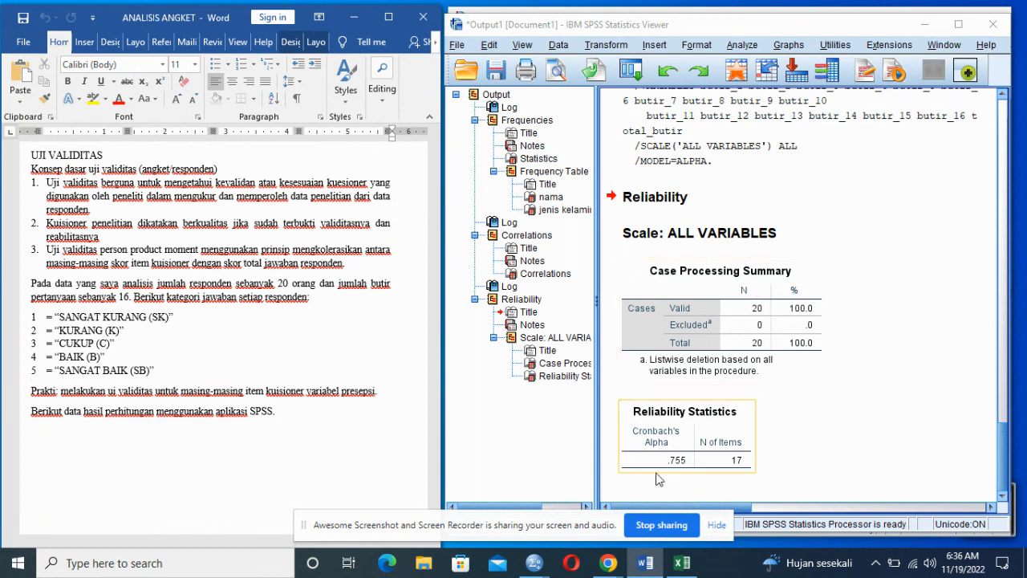
click(667, 523)
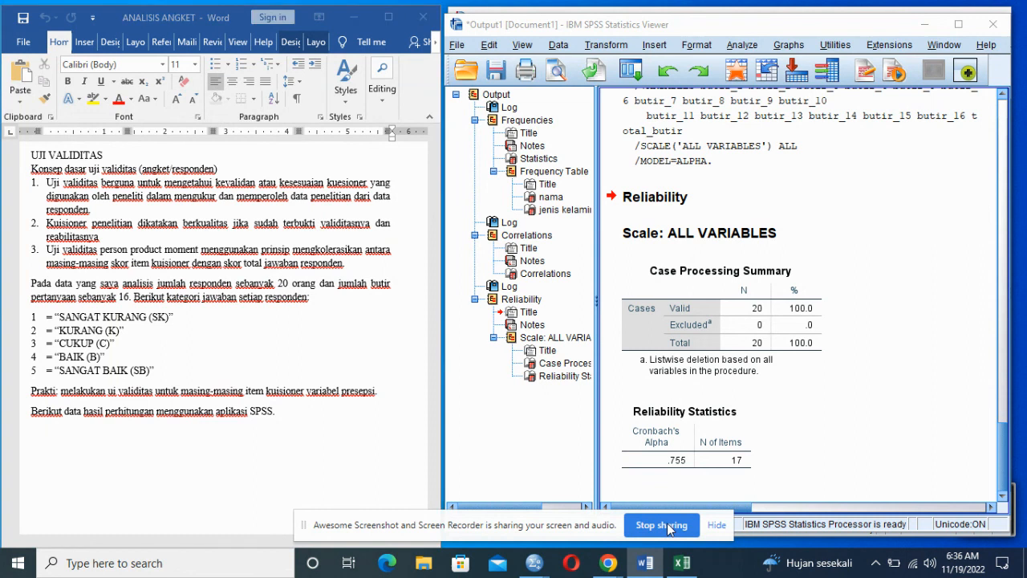